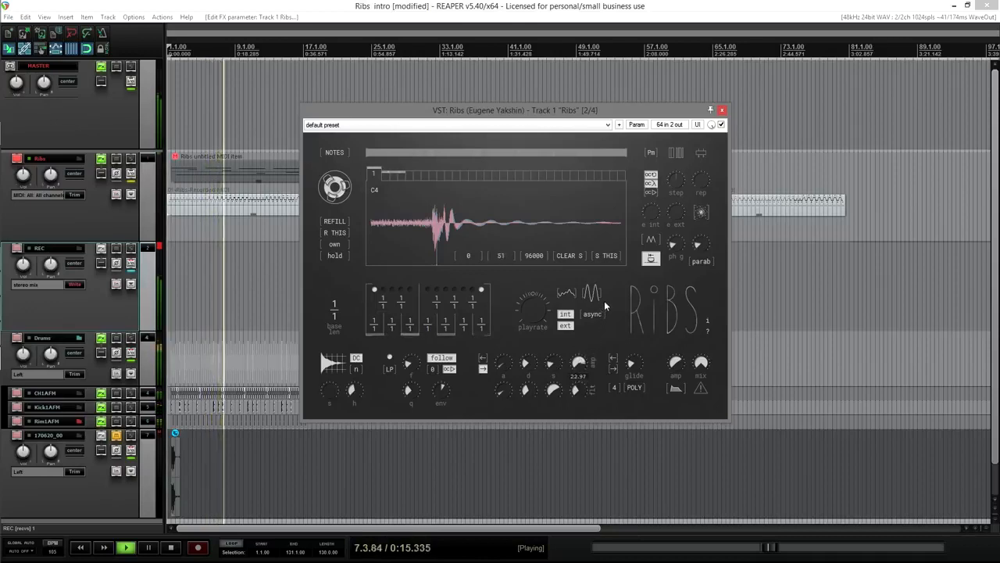
# Step: Raise one Ribs knob from 0.275 to 0.539 and push the step amount from 0.03 up near 1.0
pyautogui.moveTo(442, 393); pyautogui.dragTo(457, 376)
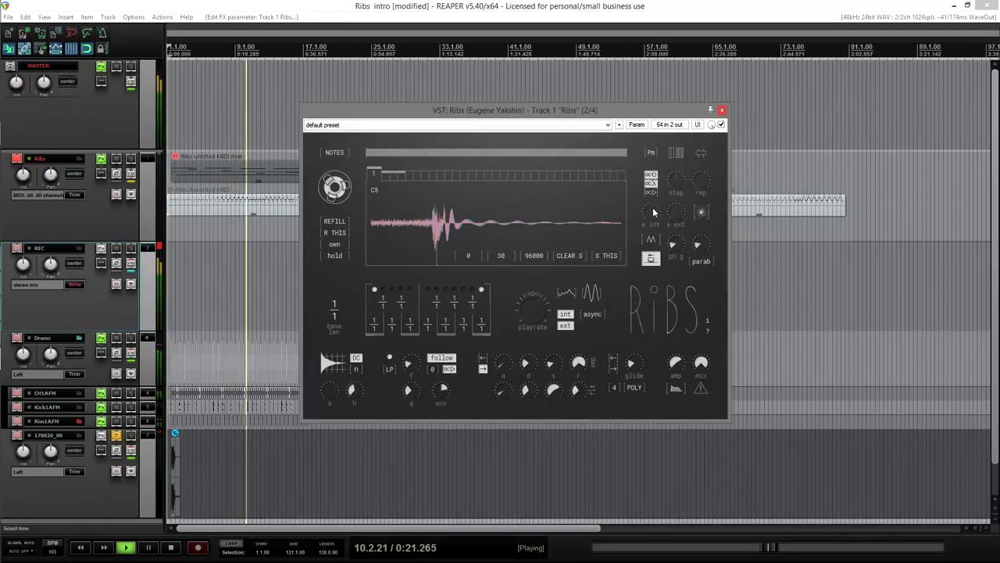
pyautogui.moveTo(681, 185); pyautogui.dragTo(681, 183)
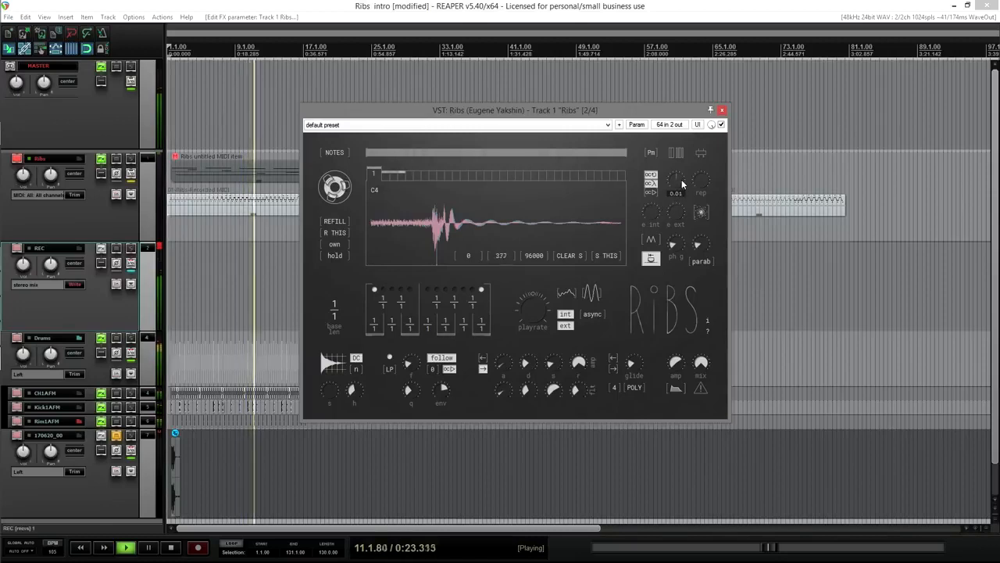
pyautogui.moveTo(684, 179); pyautogui.dragTo(710, 108)
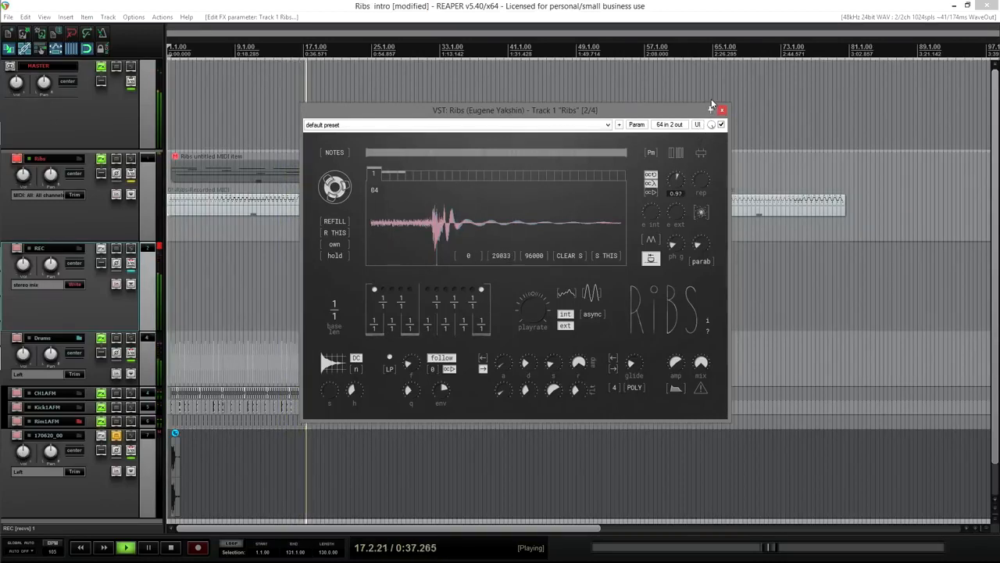
pyautogui.moveTo(712, 104); pyautogui.dragTo(691, 146)
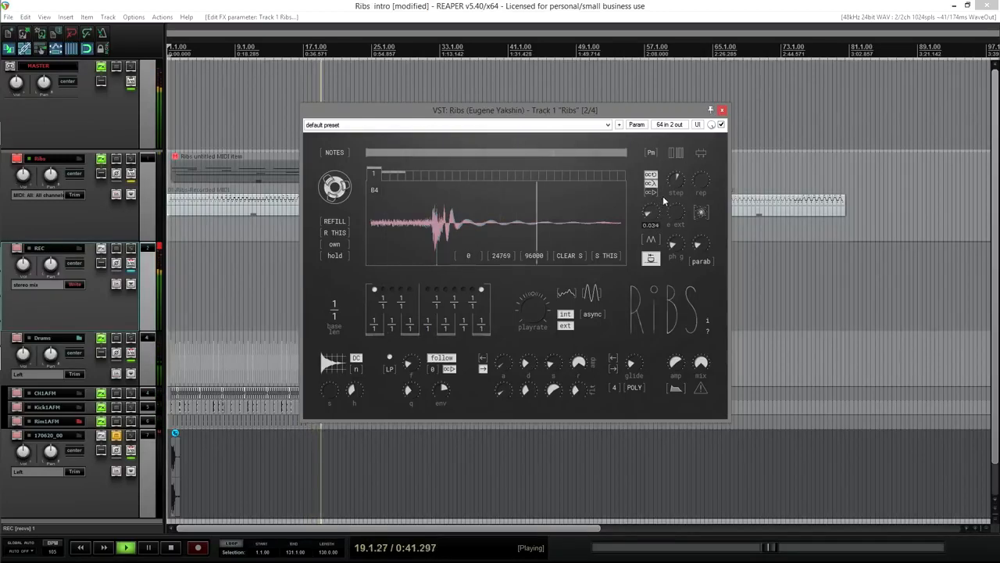
# Step: Set the internal envelope to 0.082, playback rate to 0.580 and envelope amount to about 0.116
pyautogui.moveTo(665, 197); pyautogui.dragTo(666, 196)
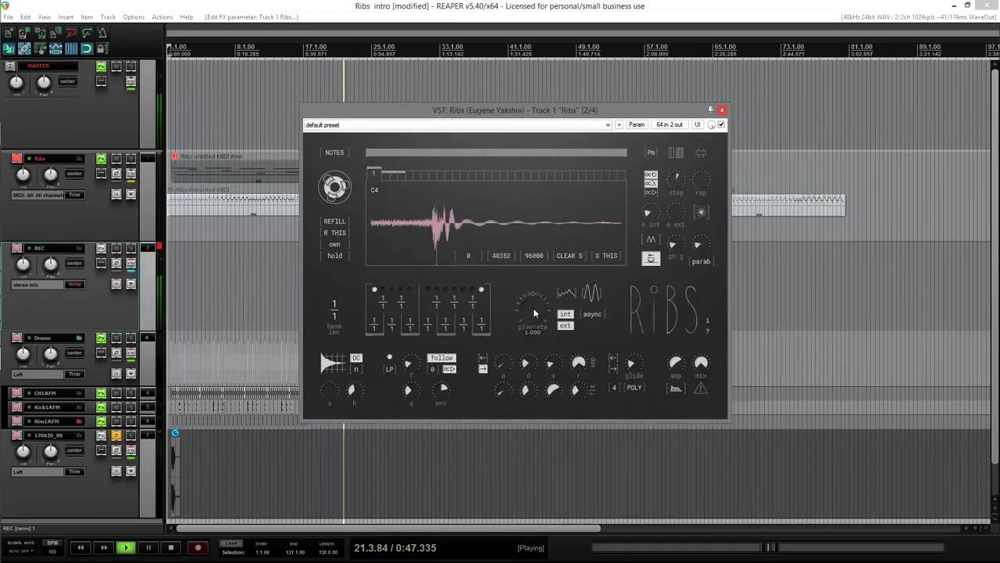
pyautogui.moveTo(533, 316); pyautogui.dragTo(533, 318)
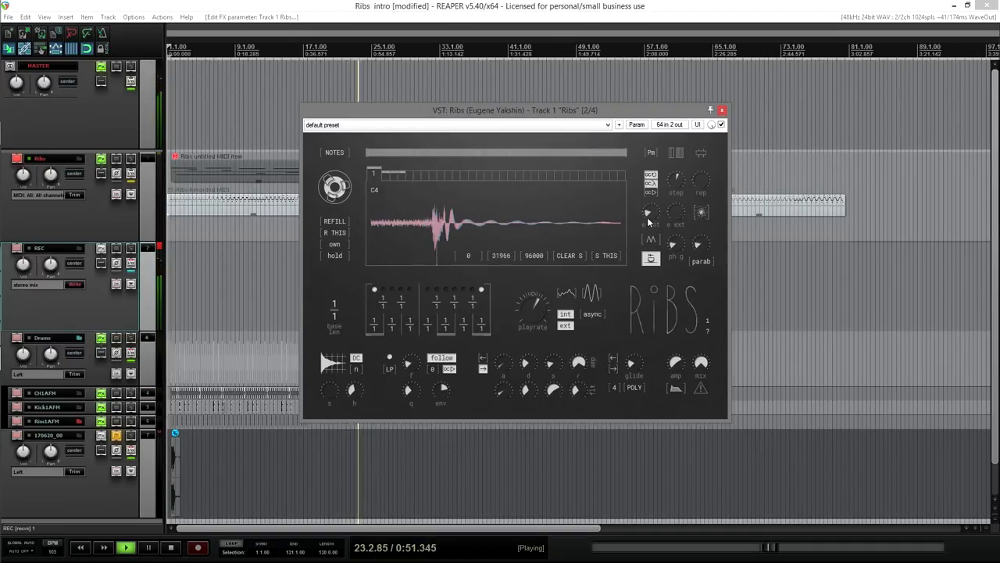
pyautogui.moveTo(686, 213)
pyautogui.moveTo(690, 205); pyautogui.dragTo(689, 203)
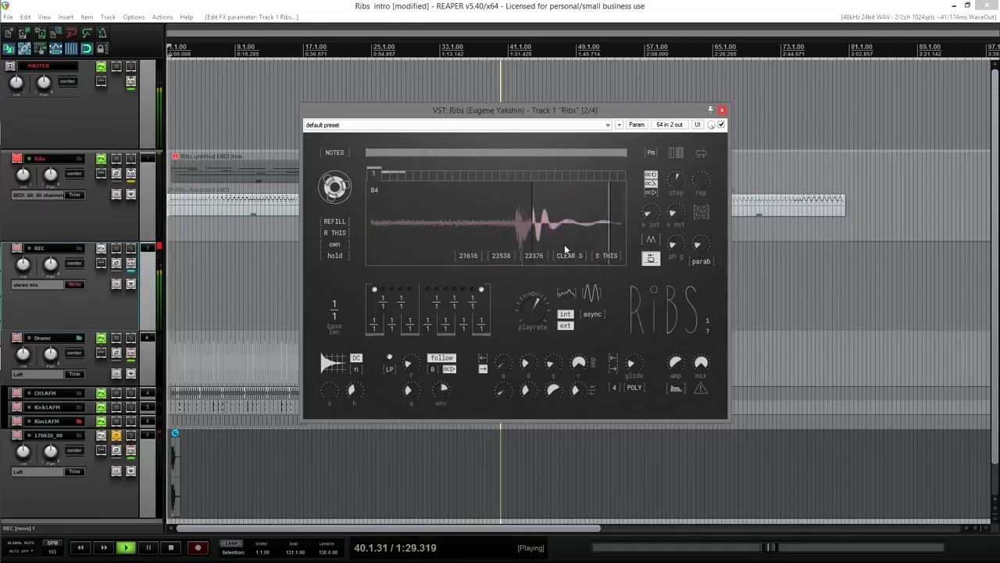
# Step: Lower the external envelope slightly and select Ribs' entire recorded buffer with S ALL
pyautogui.moveTo(681, 212); pyautogui.dragTo(655, 222)
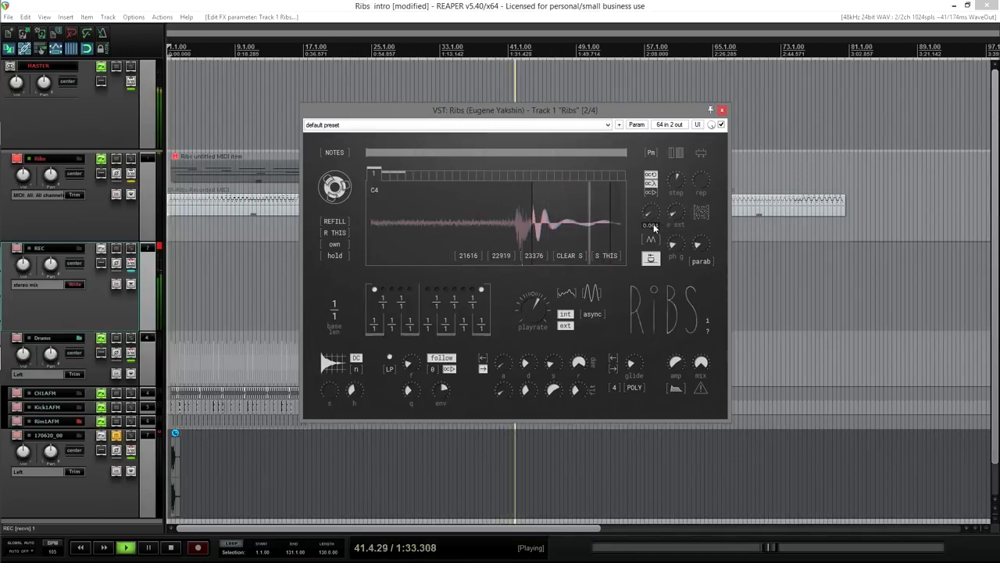
pyautogui.moveTo(544, 302)
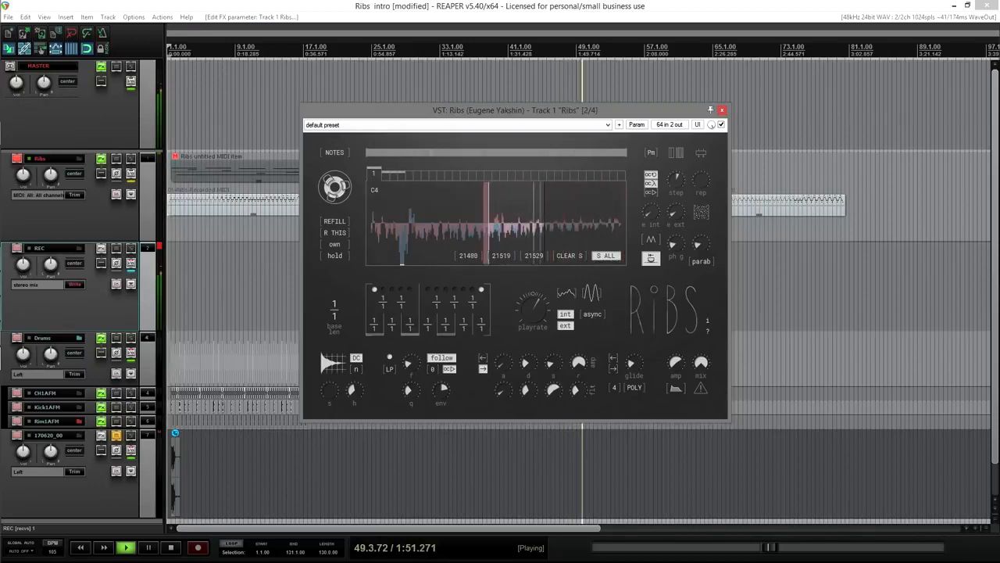
pyautogui.click(599, 257)
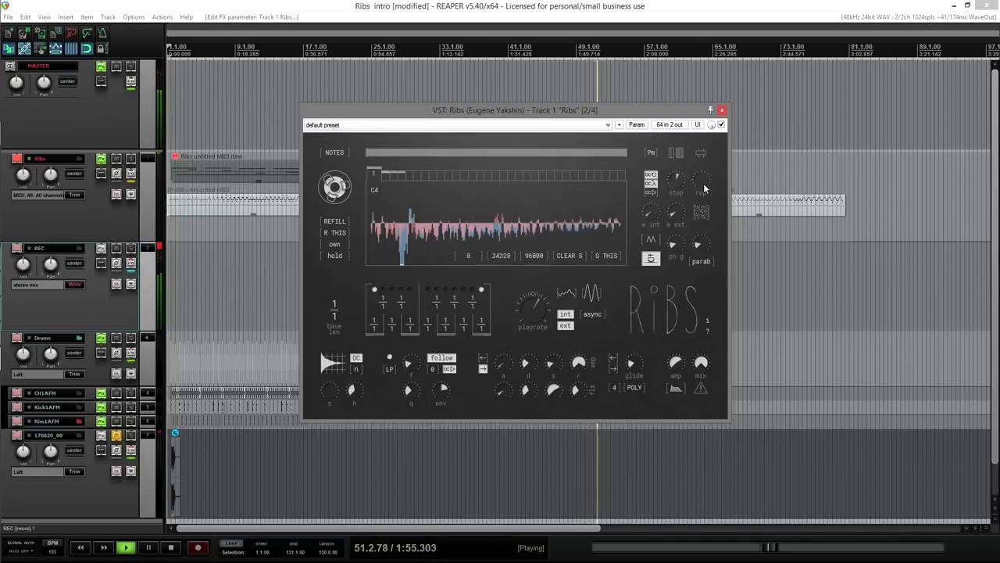
# Step: Double the step count from 4 to 8, raise e int to 0.034, and stop playback
pyautogui.moveTo(705, 179); pyautogui.dragTo(708, 173)
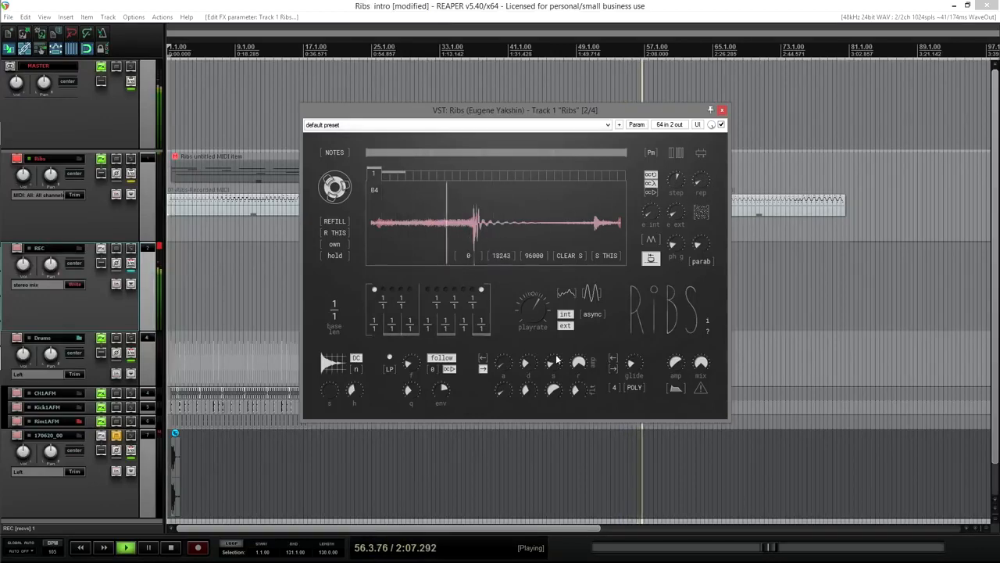
pyautogui.moveTo(656, 219)
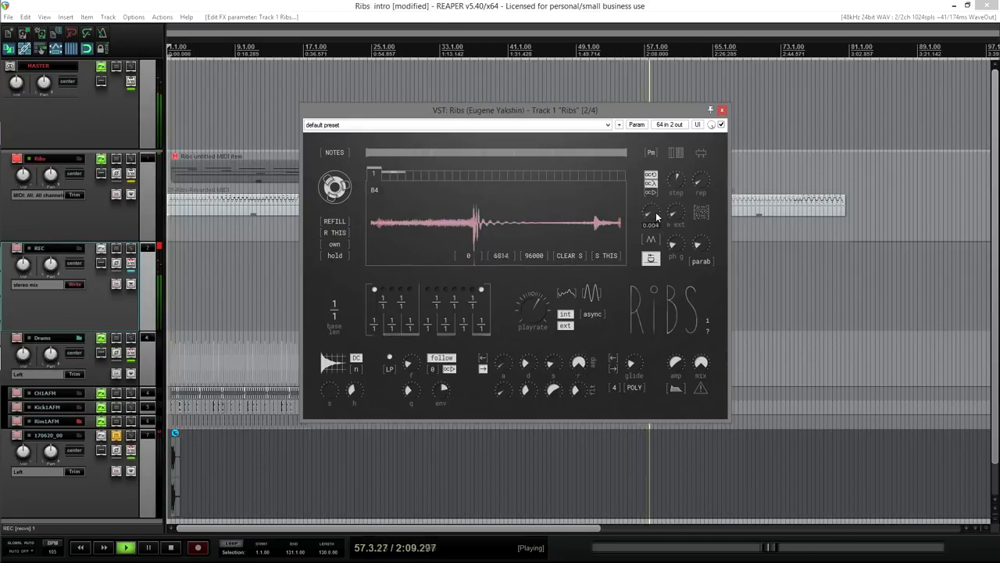
pyautogui.moveTo(657, 214); pyautogui.dragTo(685, 67)
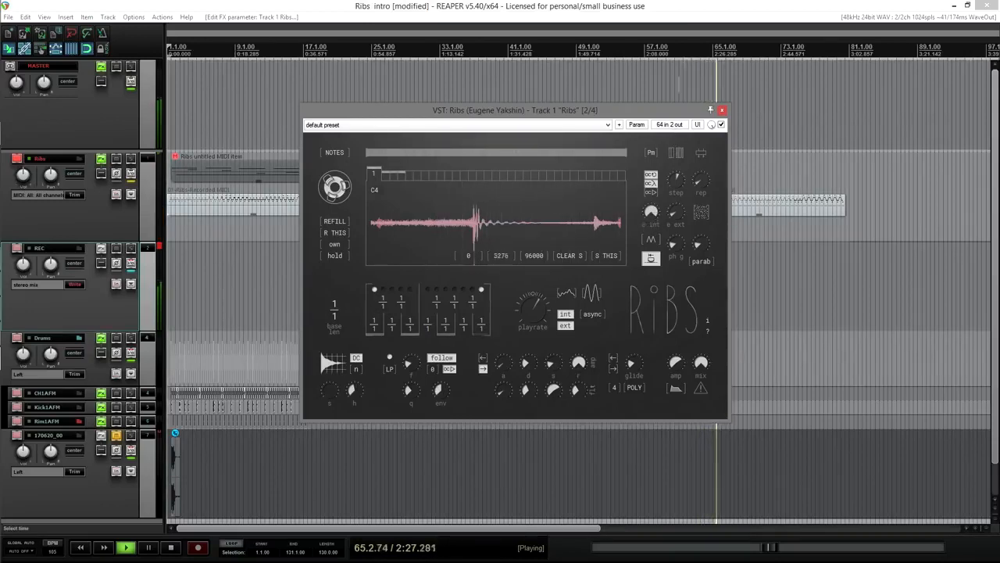
pyautogui.click(177, 550)
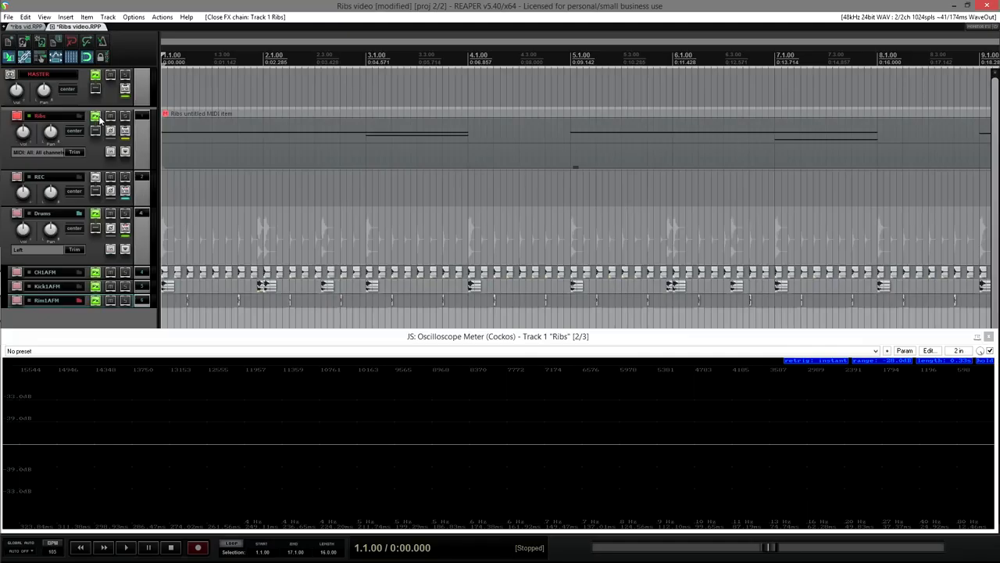
# Step: Add VST: Ribs (Eugene Yakshin) to the Ribs track's FX chain
pyautogui.click(189, 290)
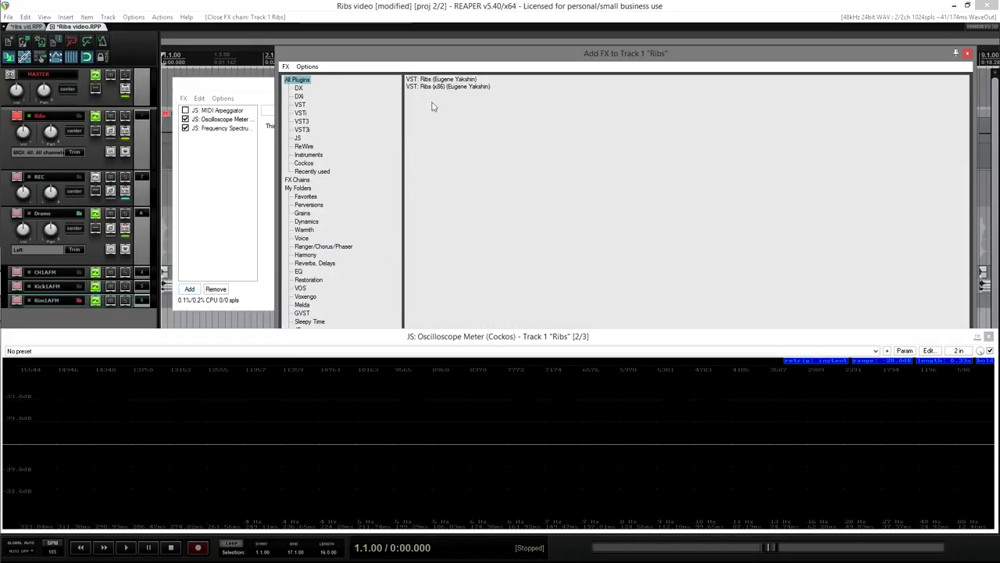
pyautogui.doubleClick(438, 80)
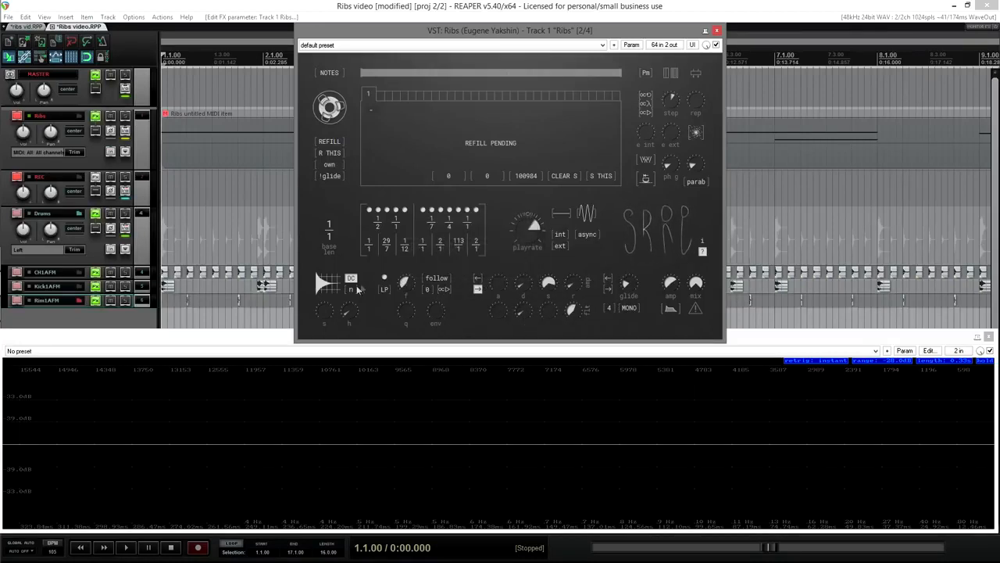
# Step: Set auto gain to 0.558 and buffer size to 0.663, then select voice 3 playing E3
pyautogui.moveTo(334, 284); pyautogui.dragTo(351, 209)
pyautogui.moveTo(329, 107); pyautogui.dragTo(335, 147)
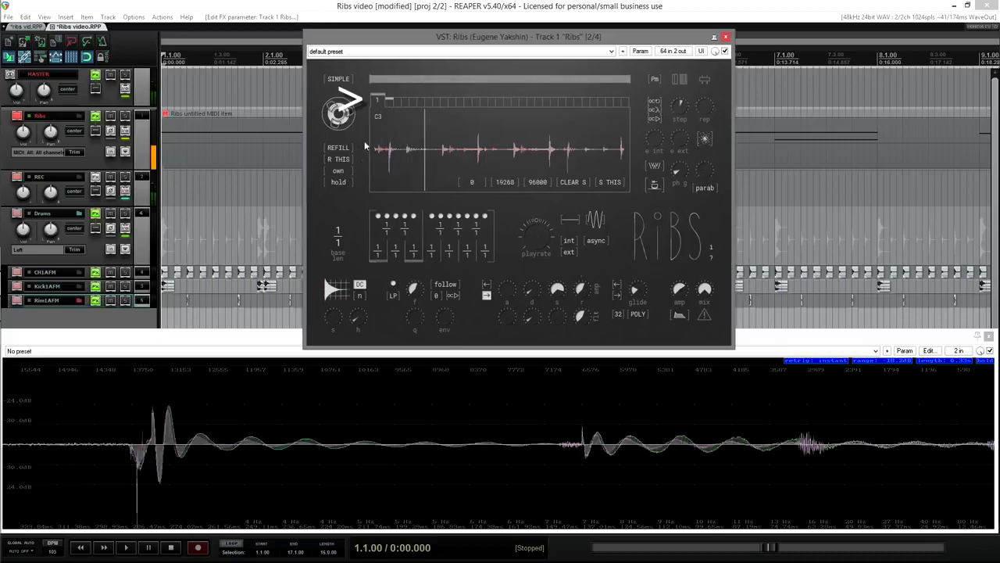
pyautogui.scroll(5, 386, 100)
pyautogui.scroll(16, 386, 99)
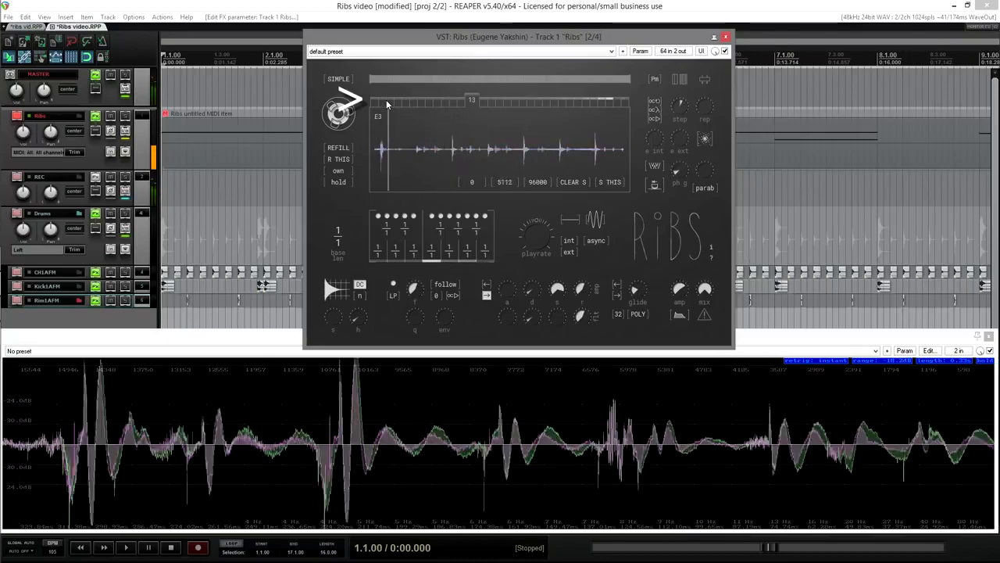
pyautogui.scroll(11, 386, 99)
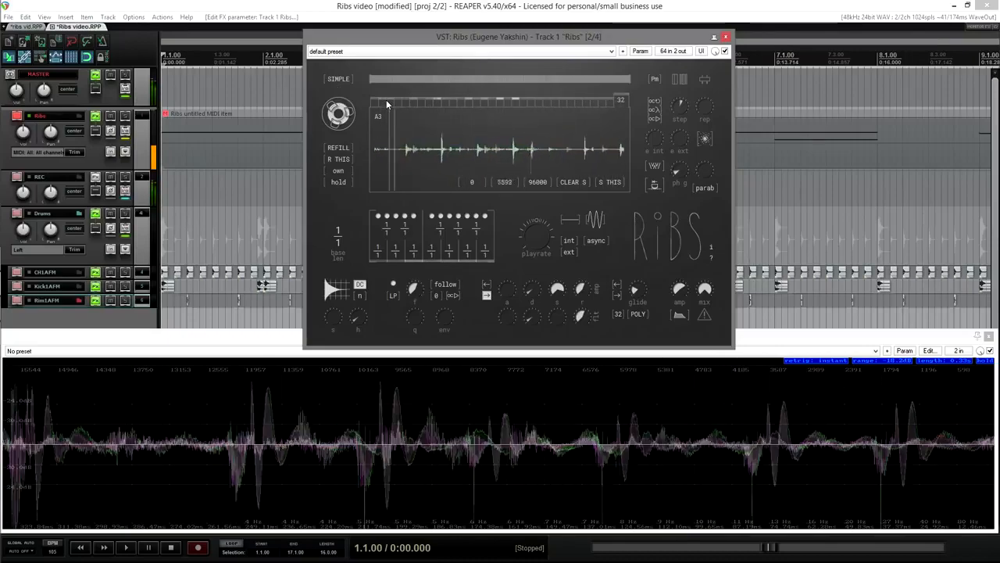
pyautogui.click(401, 101)
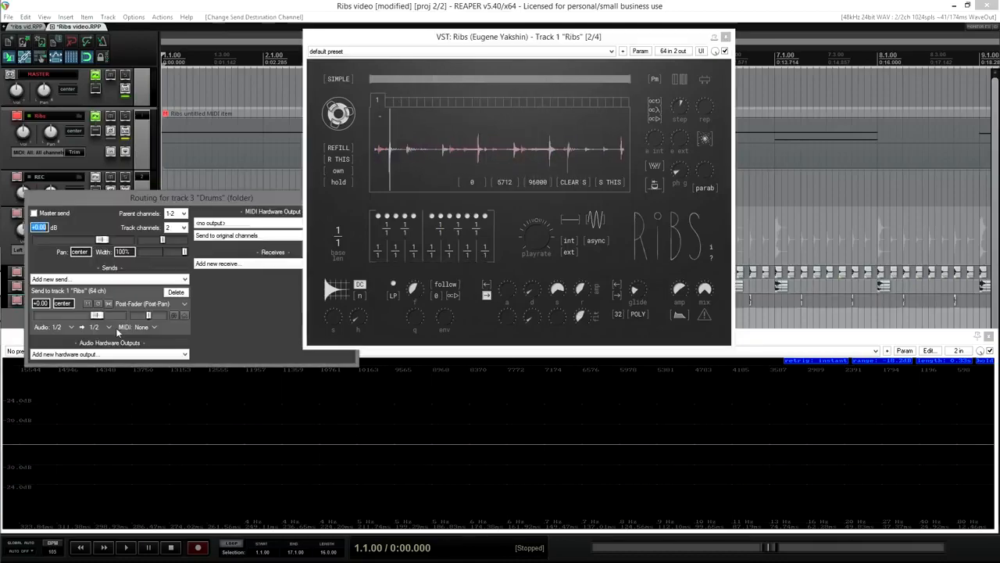
# Step: Choose the Drums send destination channels, clear the sample buffer and restart playback
pyautogui.click(115, 328)
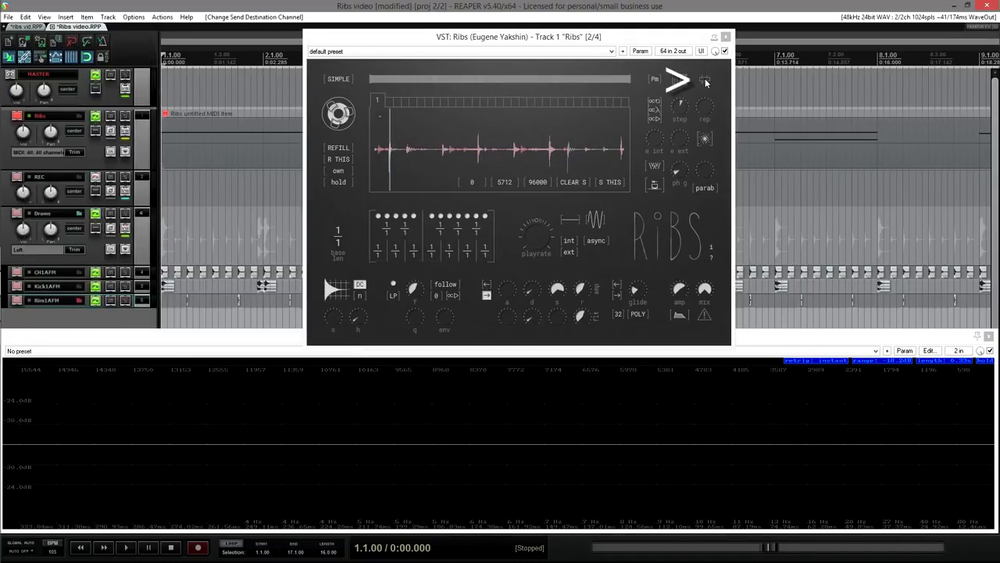
pyautogui.click(705, 81)
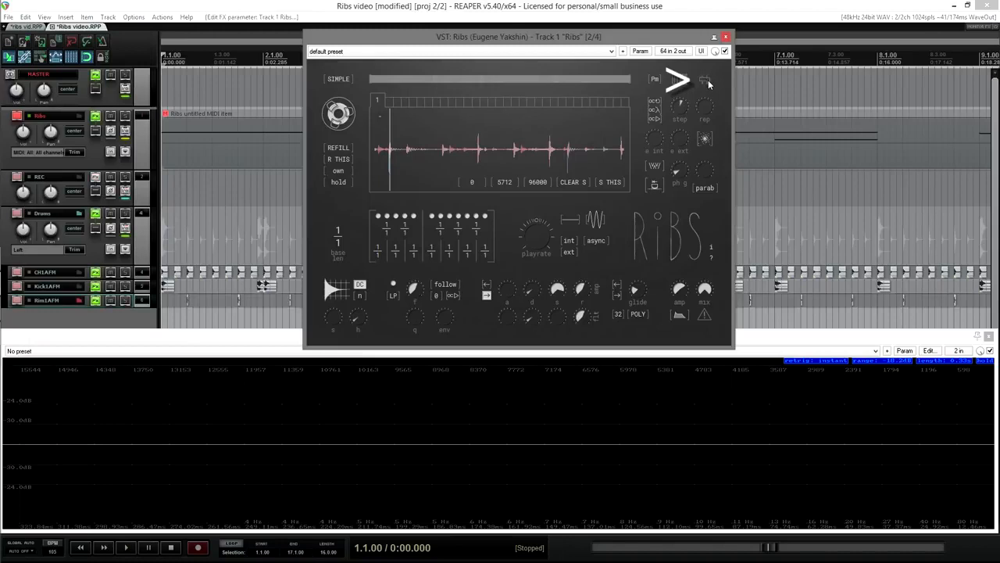
pyautogui.click(708, 80)
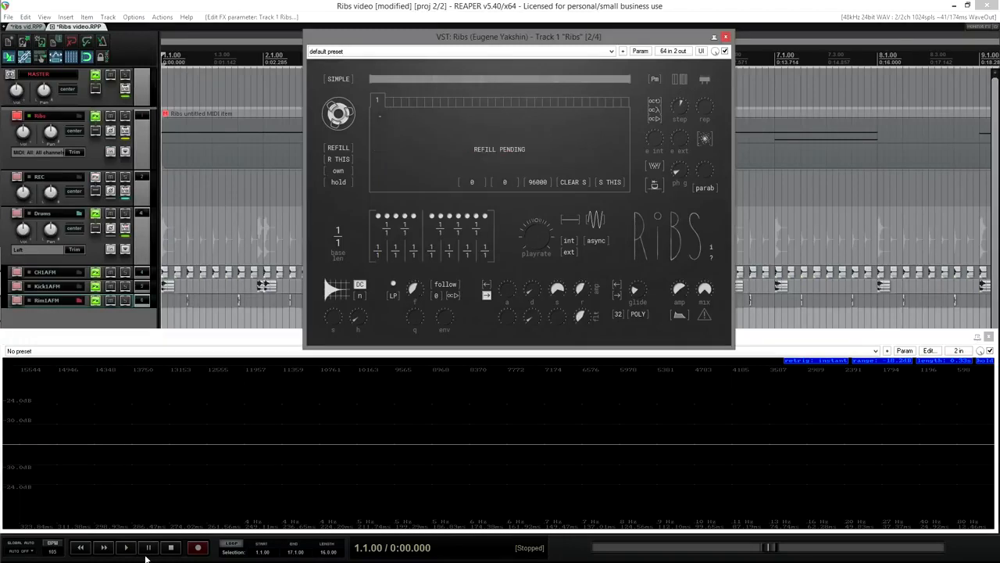
pyautogui.click(126, 549)
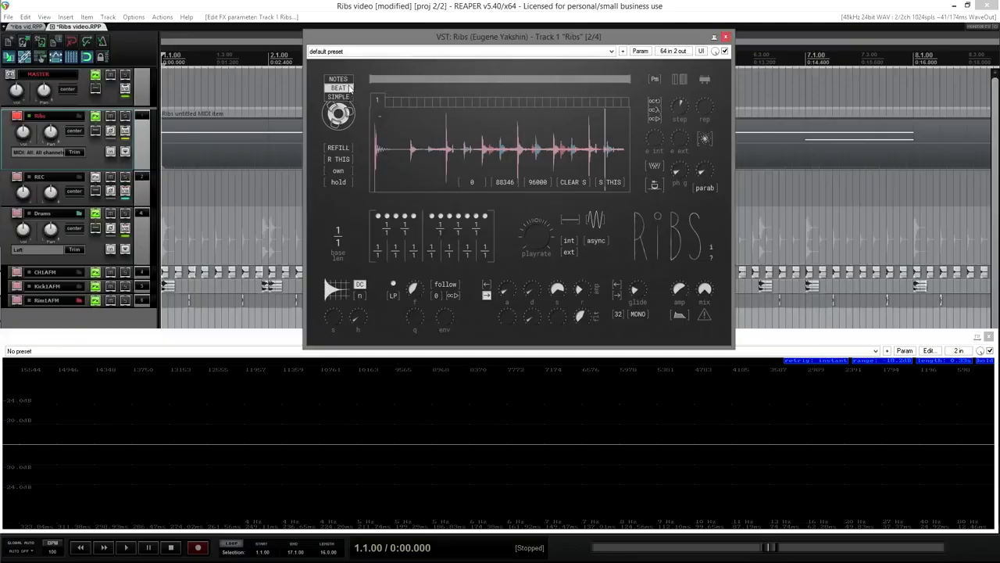
# Step: Switch the performance mode to SIMPLE, then back to NOTES, and move the play position along the buffer
pyautogui.click(350, 79)
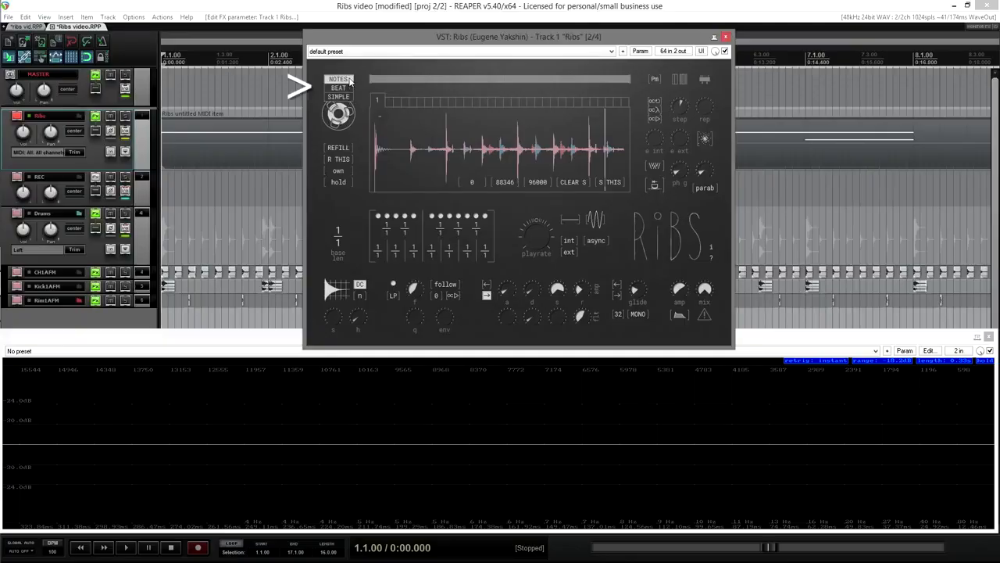
pyautogui.click(344, 97)
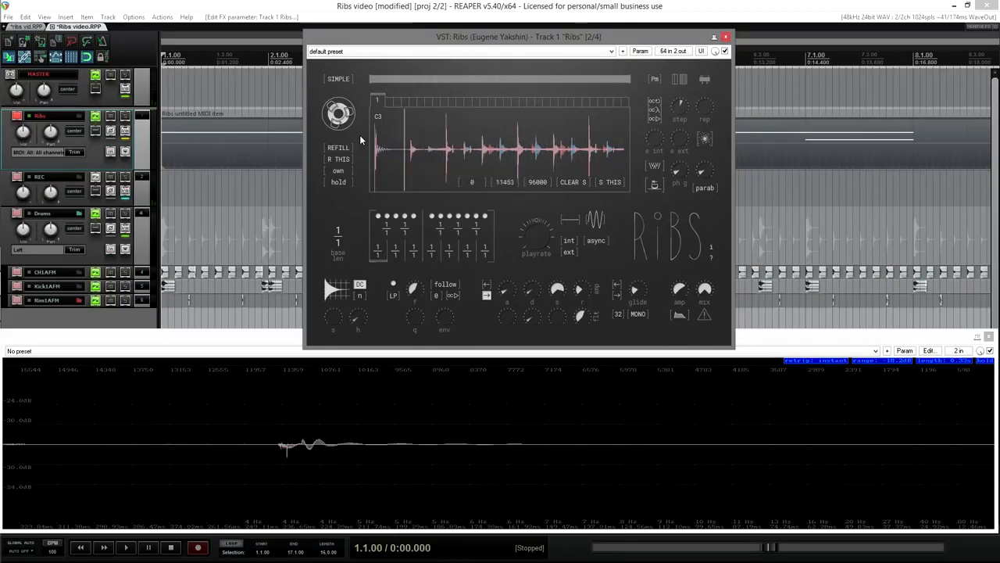
pyautogui.click(338, 79)
pyautogui.click(343, 79)
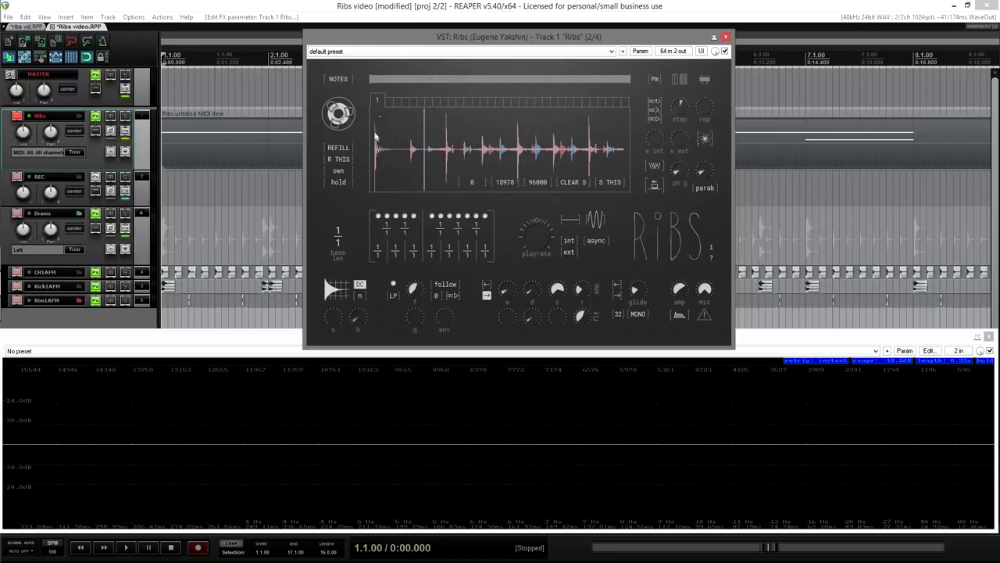
pyautogui.click(432, 150)
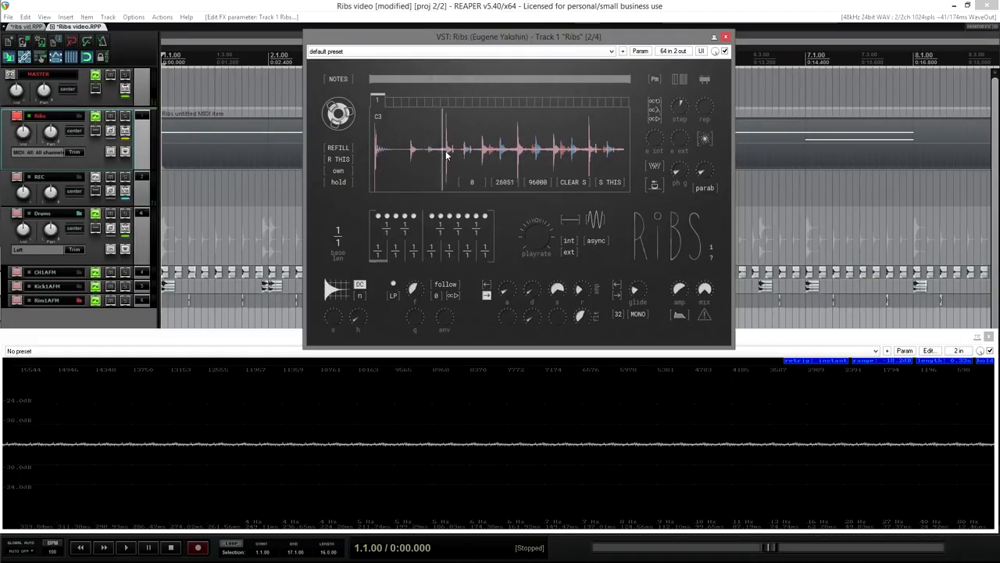
pyautogui.click(445, 153)
pyautogui.click(448, 153)
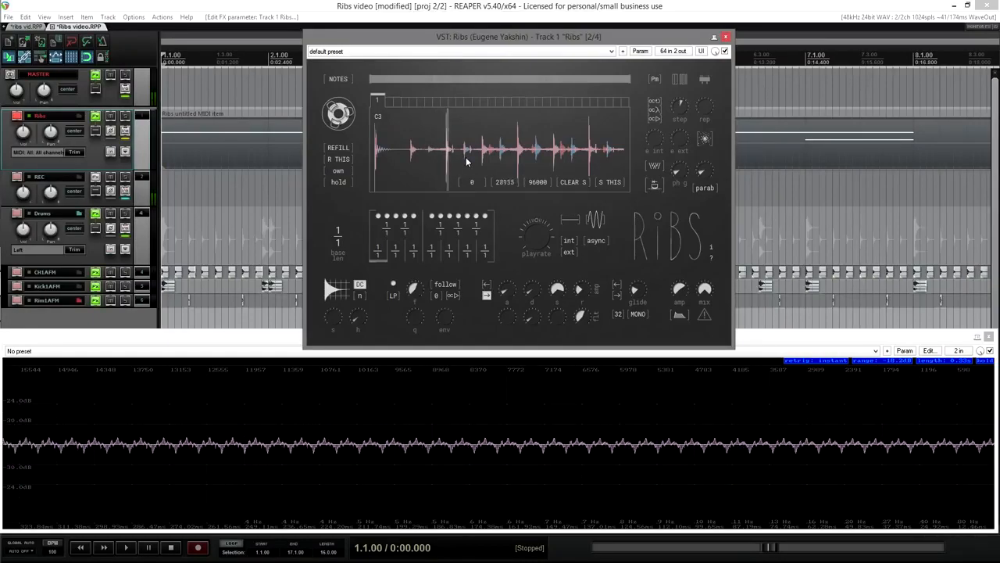
# Step: Switch to BEAT mode, play briefly to fill the buffer, and lower the wheel from 2.000 to 0.217
pyautogui.click(343, 80)
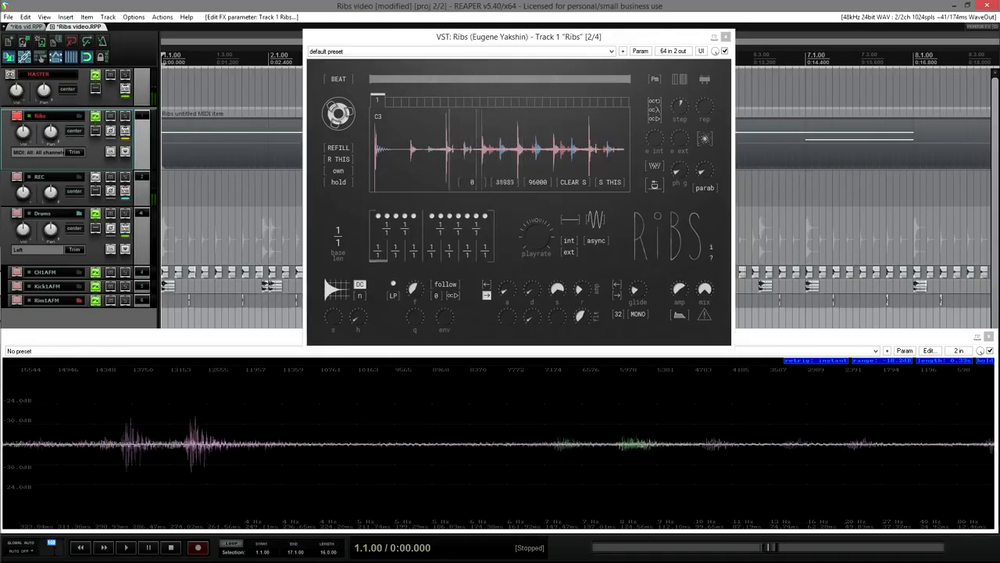
pyautogui.click(126, 547)
pyautogui.click(171, 549)
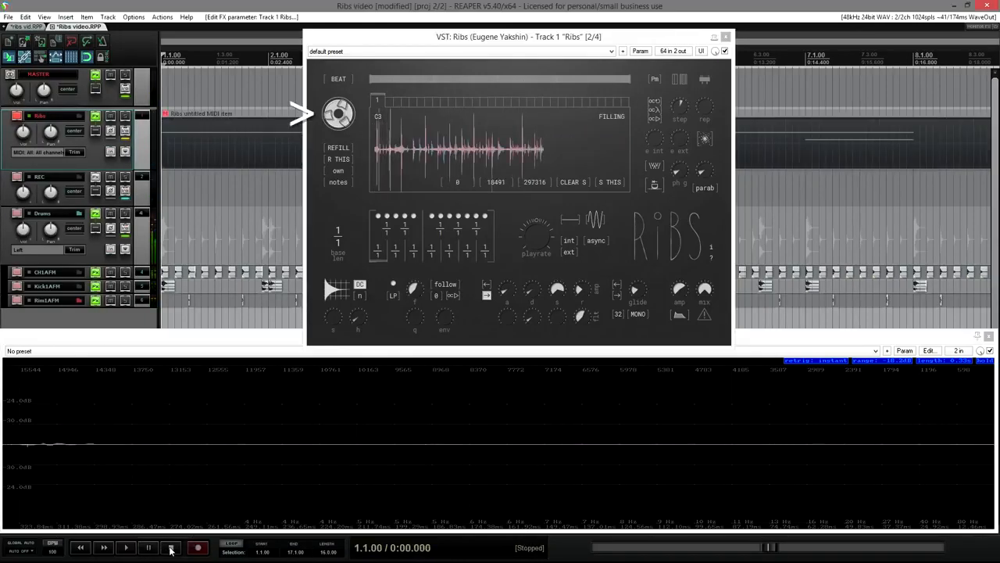
pyautogui.click(352, 116)
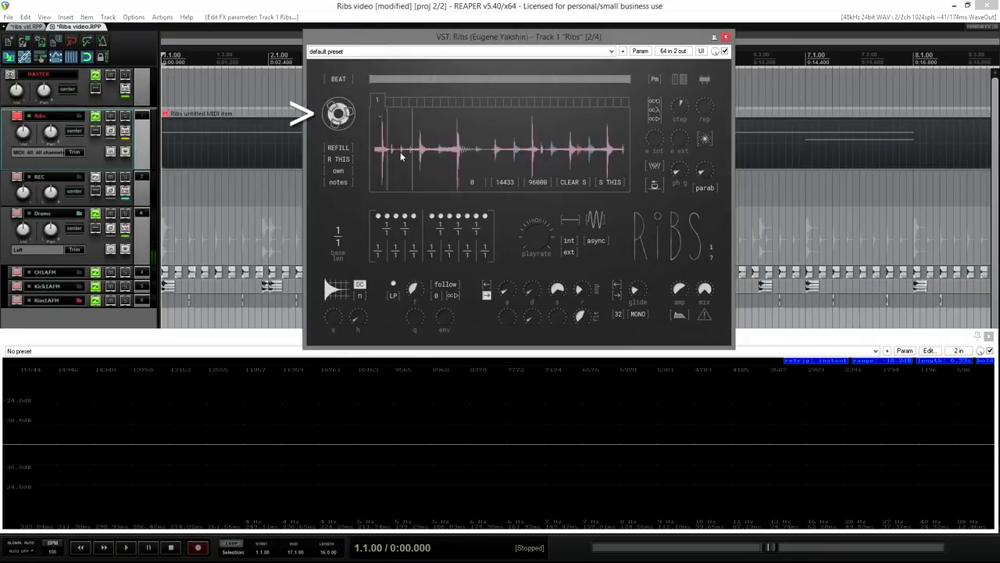
pyautogui.moveTo(353, 117); pyautogui.dragTo(343, 204)
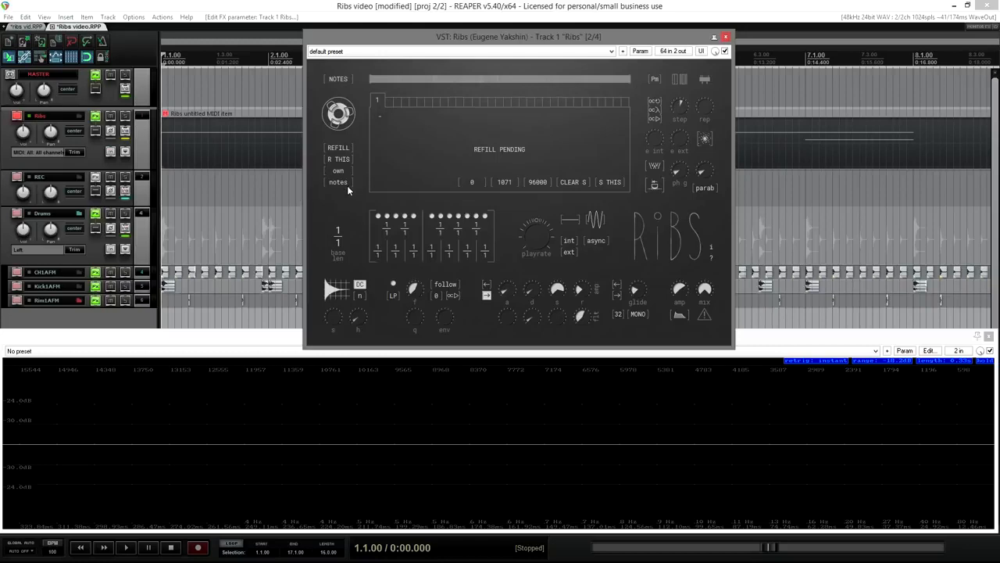
# Step: Try the glide refill trigger during playback, then change the trigger to hold
pyautogui.press('space')
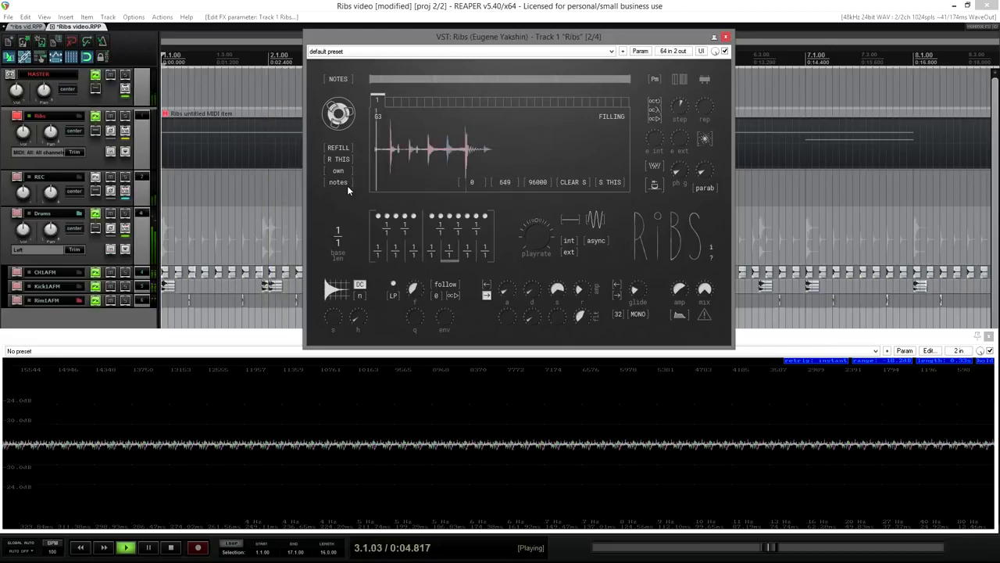
pyautogui.press('space')
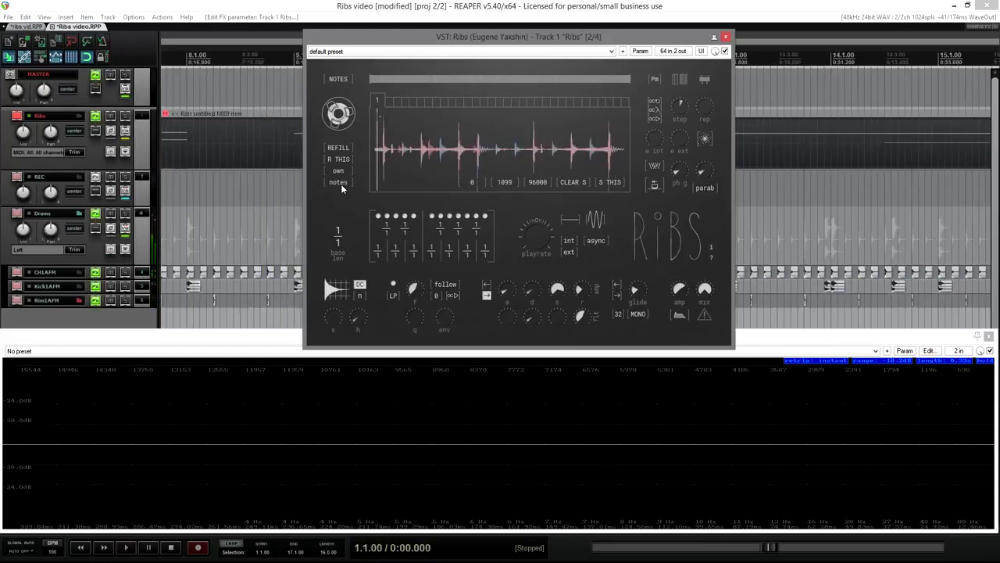
pyautogui.click(341, 182)
pyautogui.press('space')
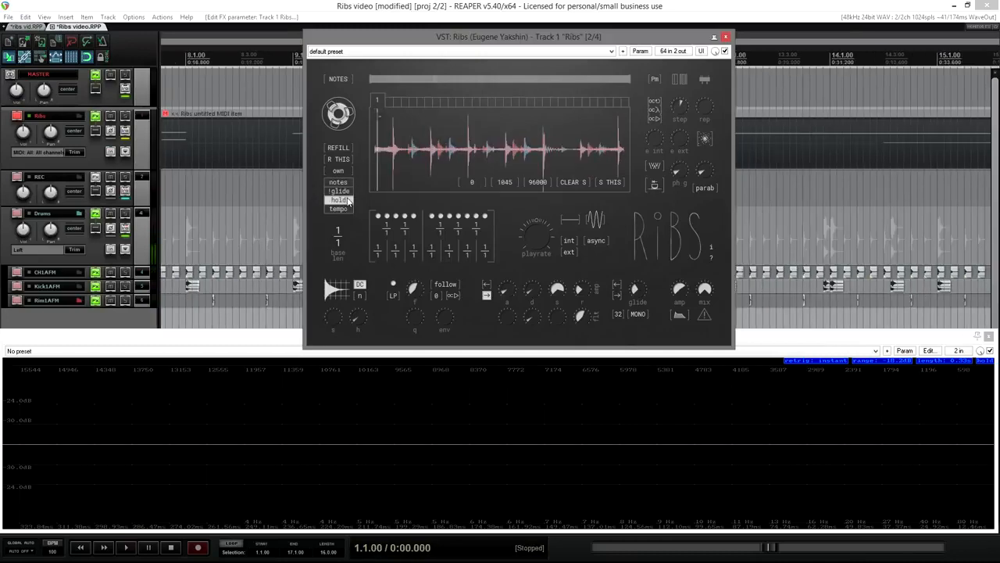
pyautogui.click(345, 199)
# Step: Switch the refill trigger to tempo and set the refill interval to 1/16 while playing
pyautogui.press('space')
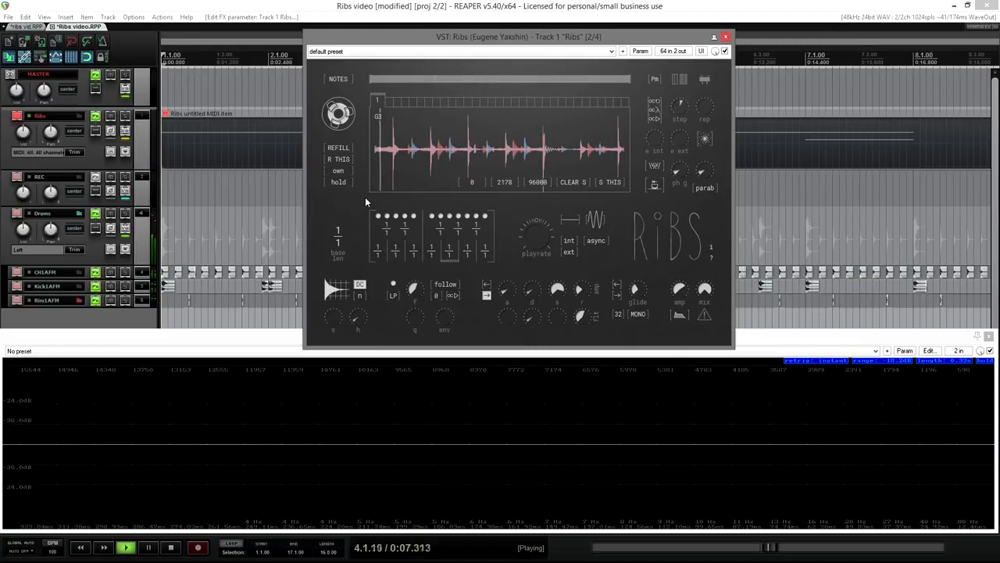
pyautogui.click(347, 183)
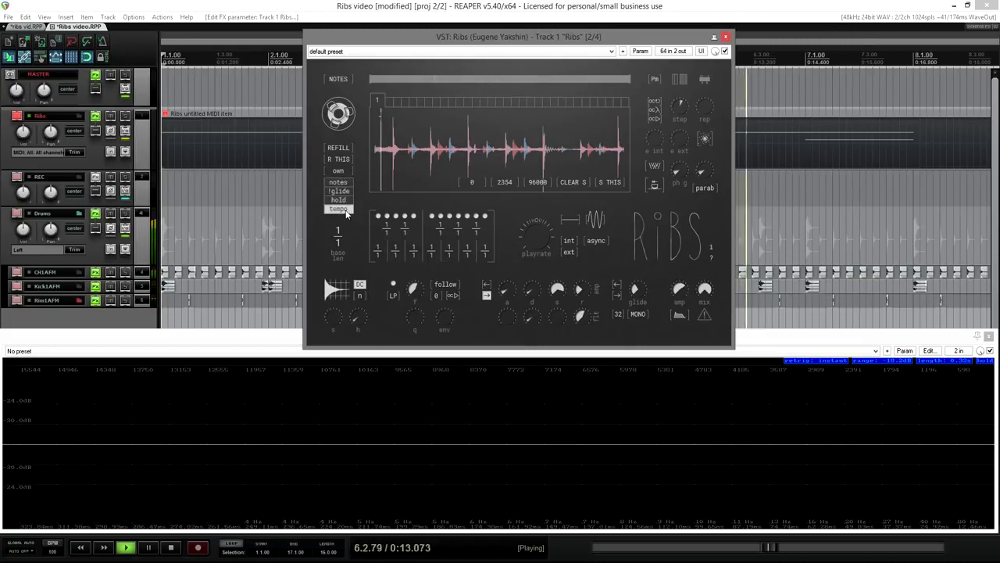
pyautogui.click(346, 210)
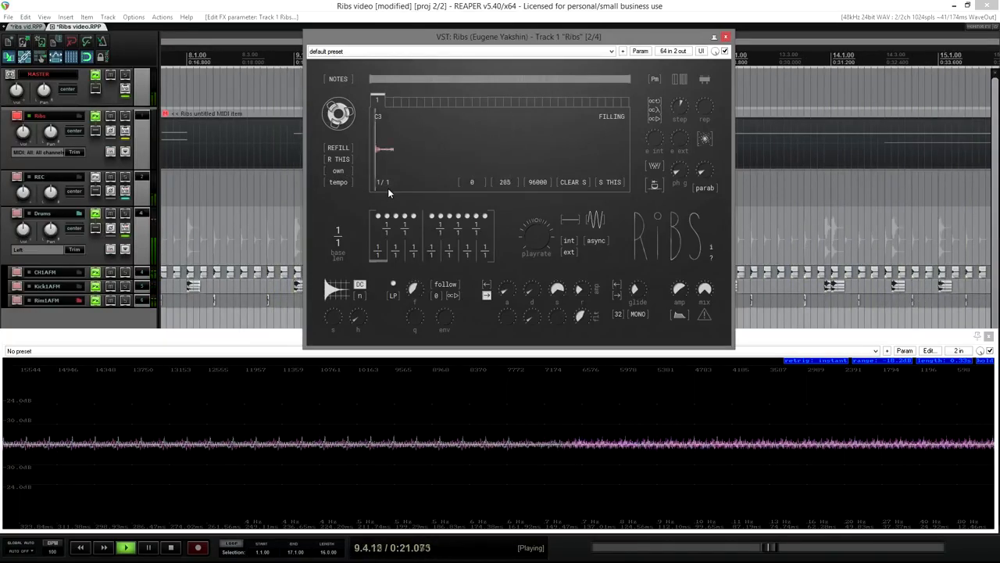
pyautogui.scroll(3, 388, 183)
pyautogui.scroll(9, 392, 174)
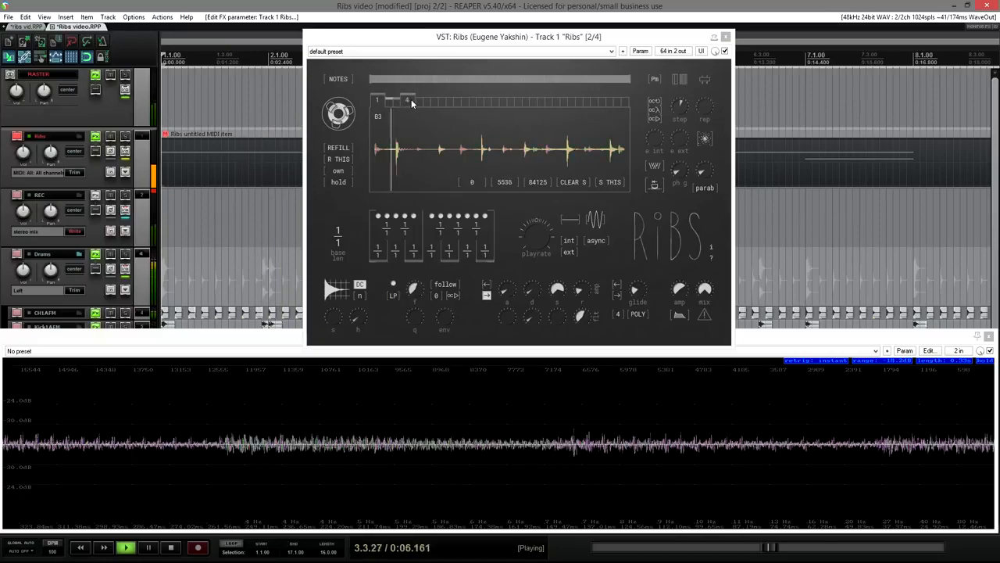
# Step: Refill all buffers, then just the current one, return to slot 1, stop, and keep C4 looping
pyautogui.click(338, 149)
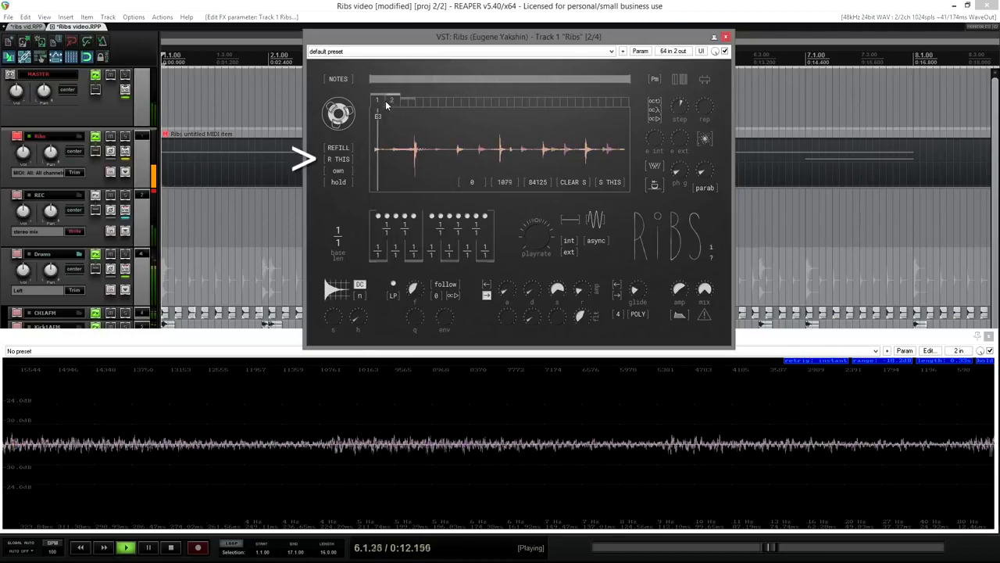
pyautogui.click(339, 160)
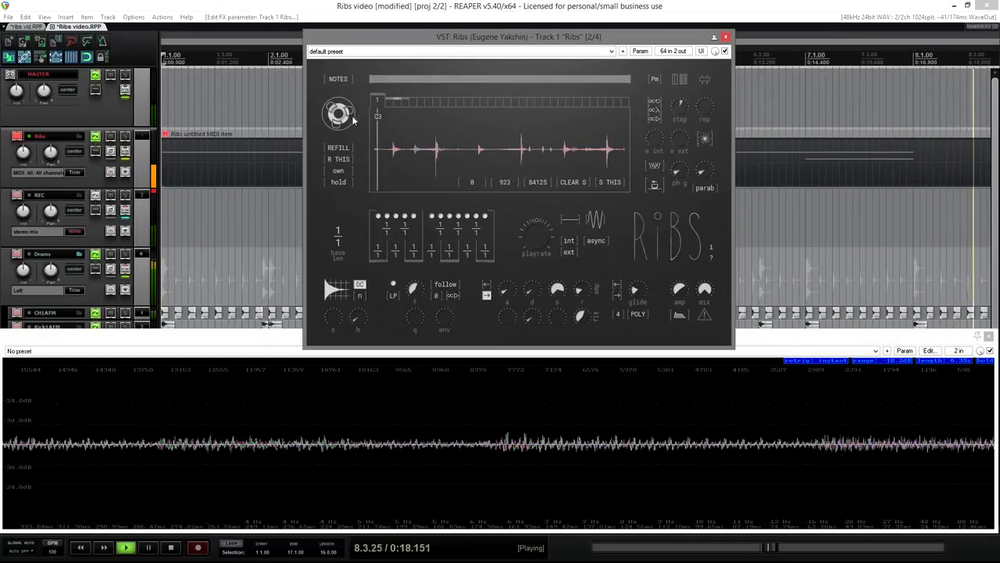
pyautogui.click(344, 158)
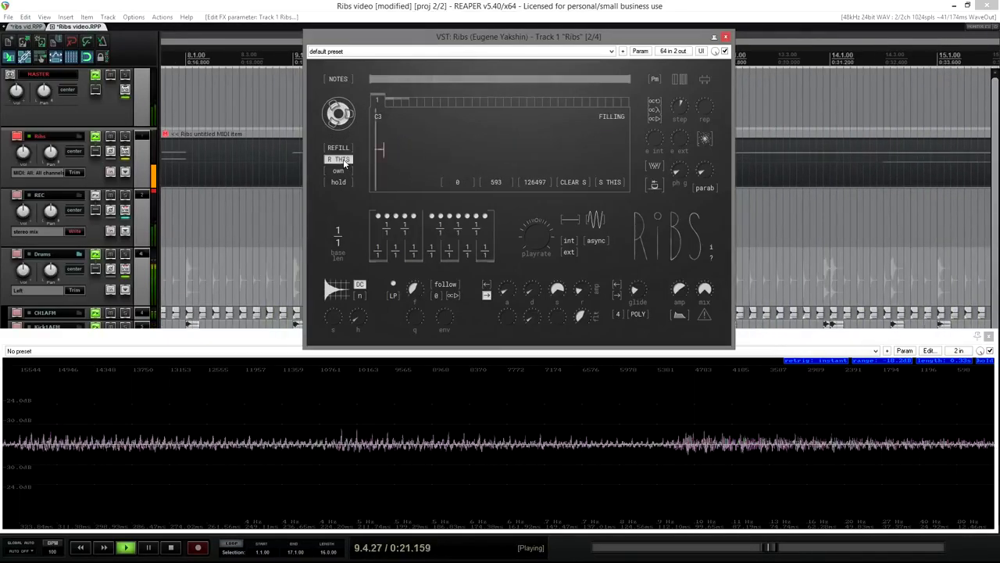
pyautogui.click(378, 104)
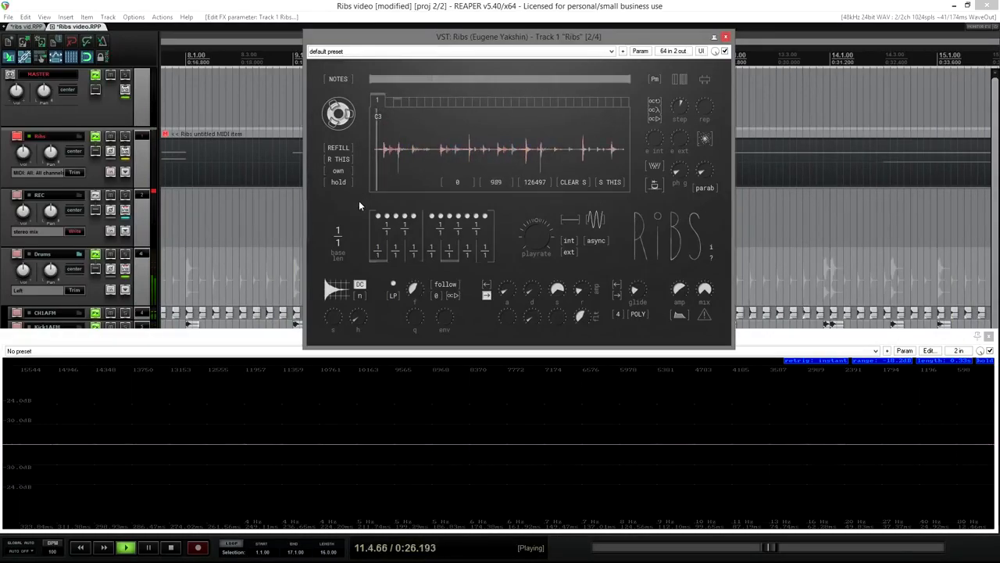
pyautogui.press('space')
pyautogui.click(652, 188)
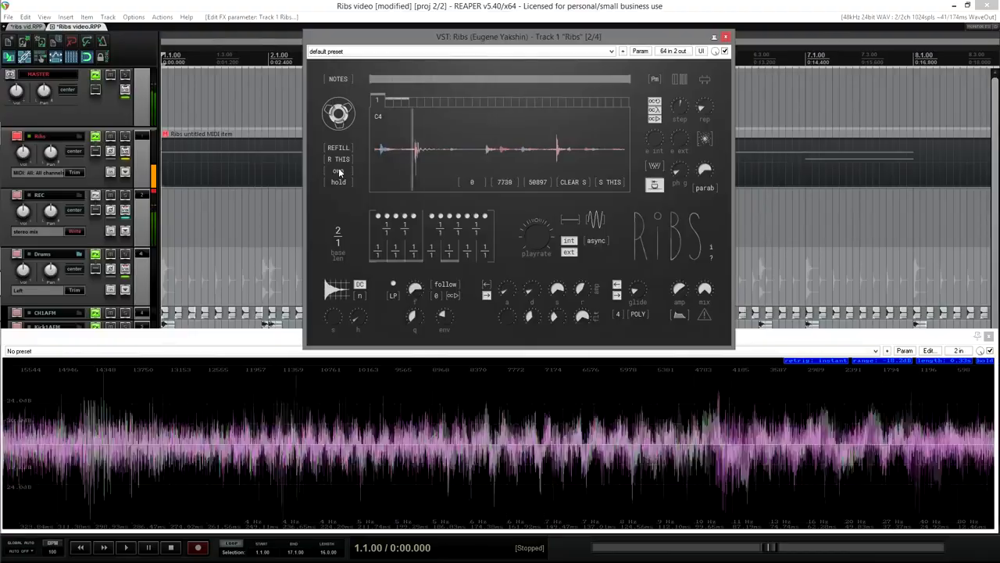
# Step: Compare slots 2 and 3, switch to a common shared buffer, and return to slot 1
pyautogui.click(396, 102)
pyautogui.click(408, 99)
pyautogui.click(389, 102)
pyautogui.click(339, 171)
pyautogui.click(389, 102)
pyautogui.click(409, 101)
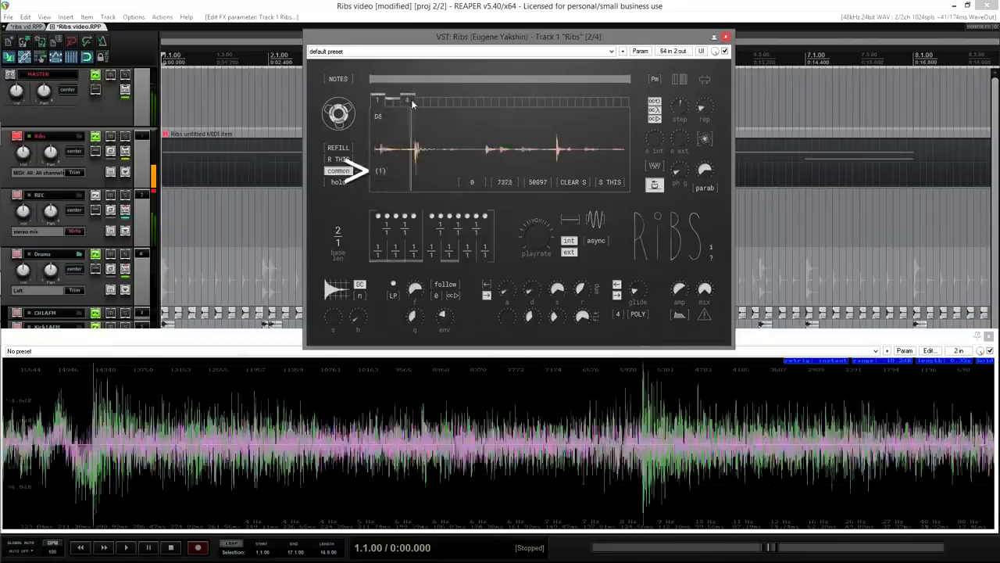
pyautogui.click(377, 100)
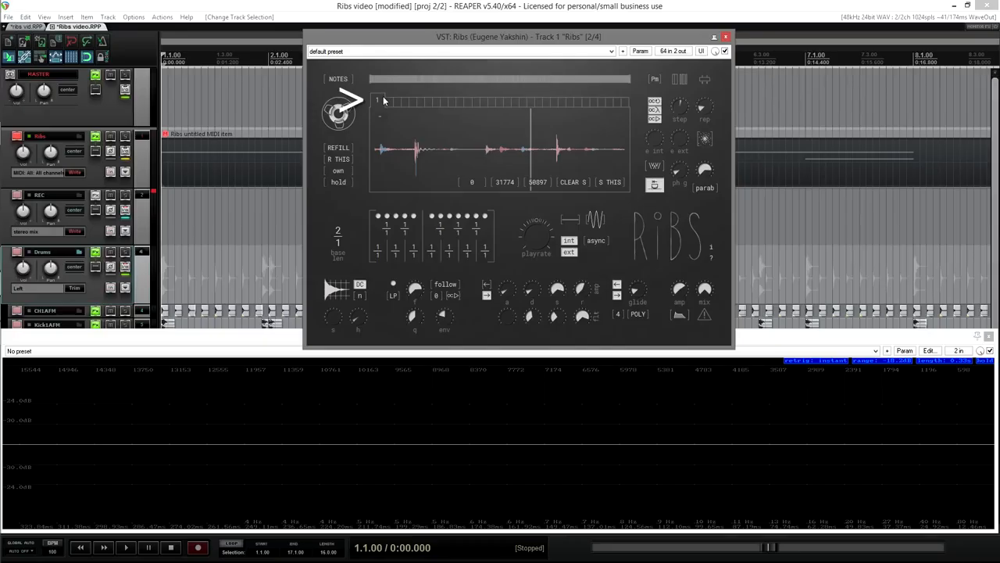
# Step: Show a track automation envelope for the picked buffer parameter and pick buffer 1 again
pyautogui.click(640, 51)
pyautogui.moveTo(703, 147)
pyautogui.moveTo(746, 157)
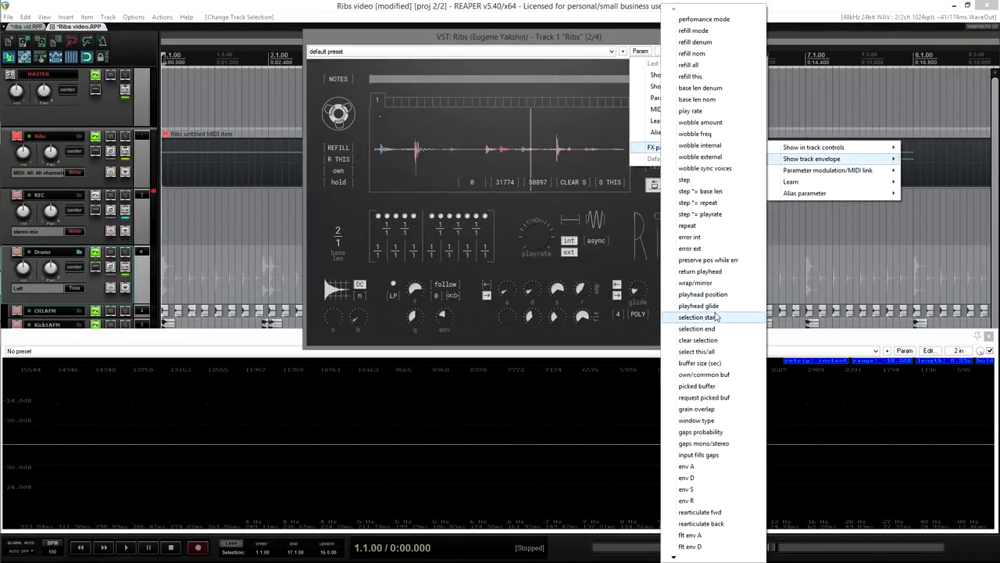
pyautogui.click(711, 385)
pyautogui.scroll(7, 383, 101)
pyautogui.scroll(15, 383, 98)
pyautogui.click(383, 101)
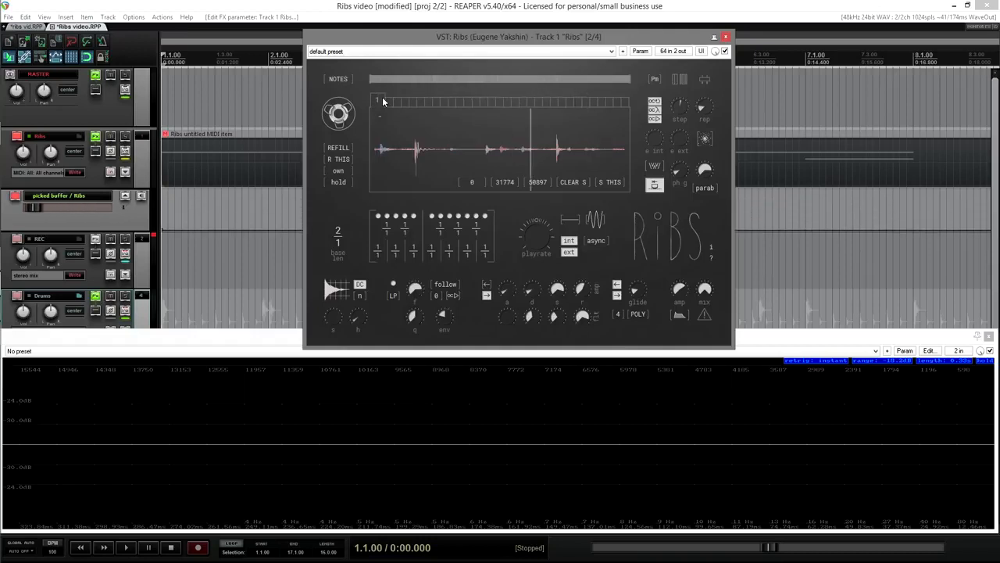
# Step: MIDI-learn the selection start and selection end parameters, then sweep the selection across the buffer
pyautogui.rightClick(472, 180)
pyautogui.click(511, 200)
pyautogui.rightClick(537, 183)
pyautogui.click(529, 201)
pyautogui.moveTo(458, 156); pyautogui.dragTo(405, 156)
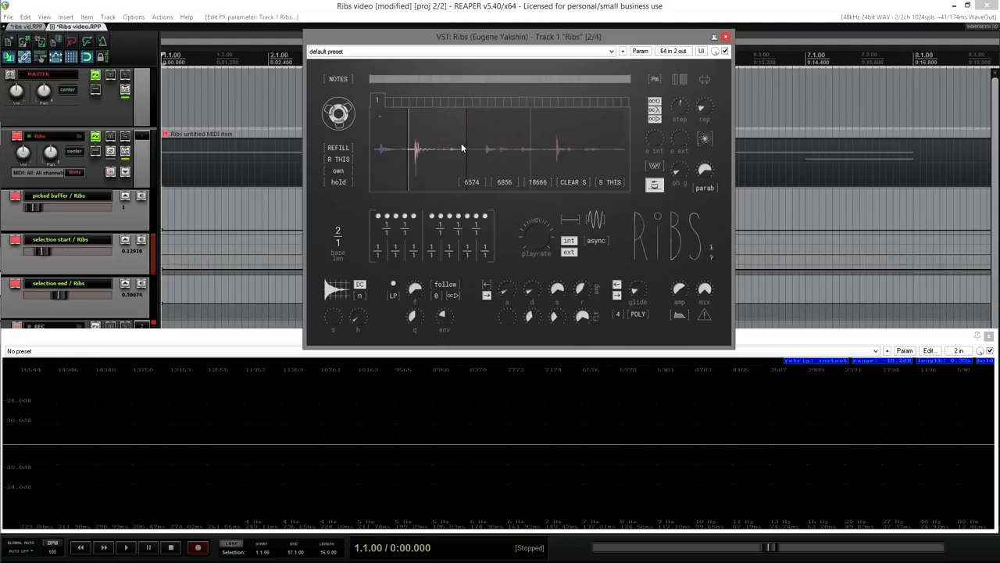
# Step: In buffers 2 and 3, select a later stretch of the waveform and change the playback waveform shape
pyautogui.click(390, 99)
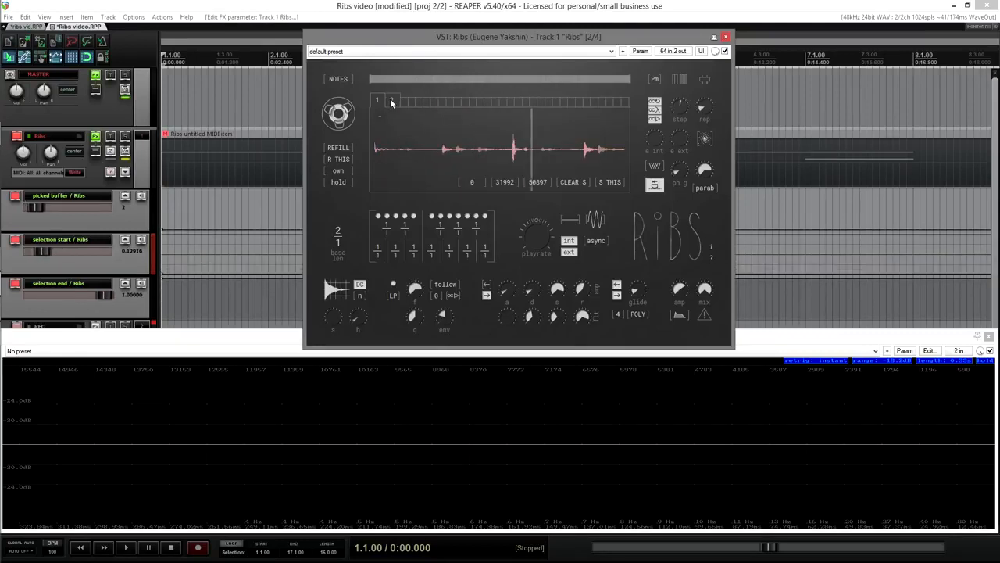
pyautogui.click(396, 98)
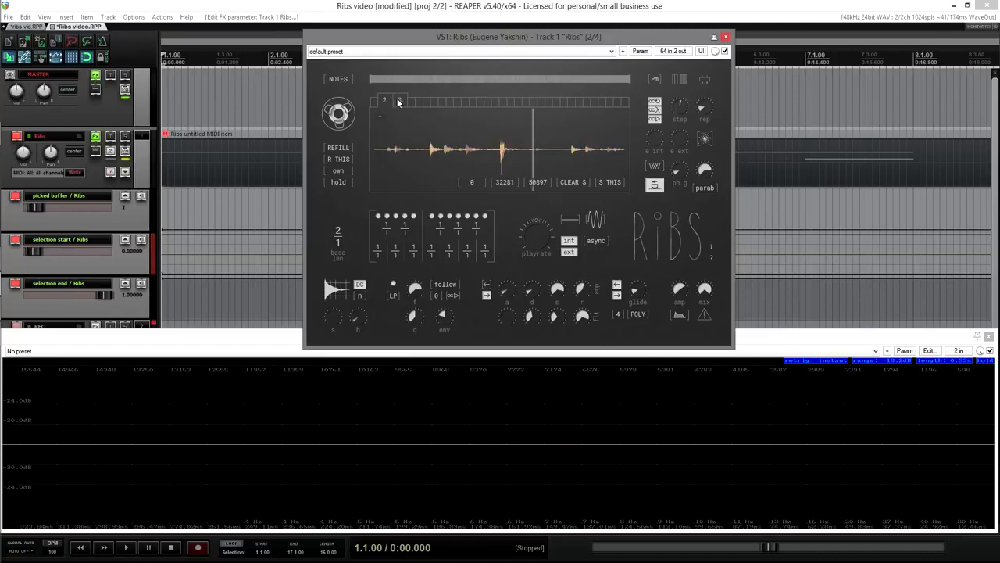
pyautogui.moveTo(434, 155); pyautogui.dragTo(613, 155)
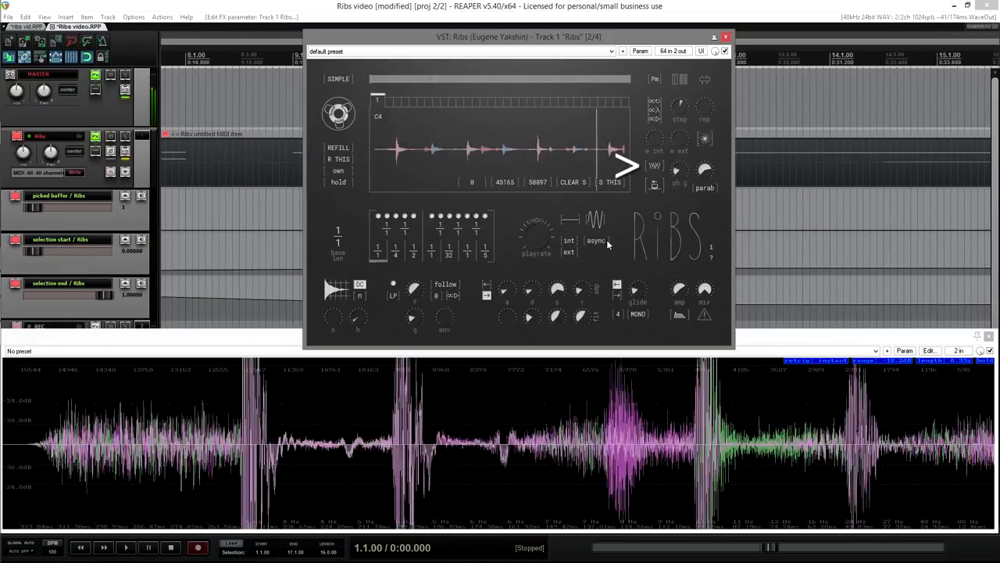
pyautogui.click(654, 168)
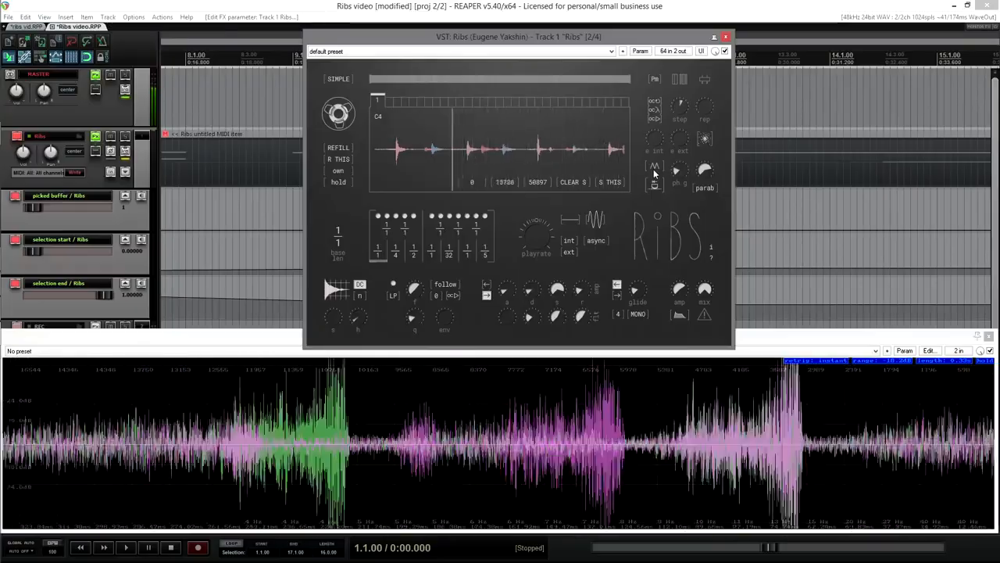
pyautogui.click(655, 186)
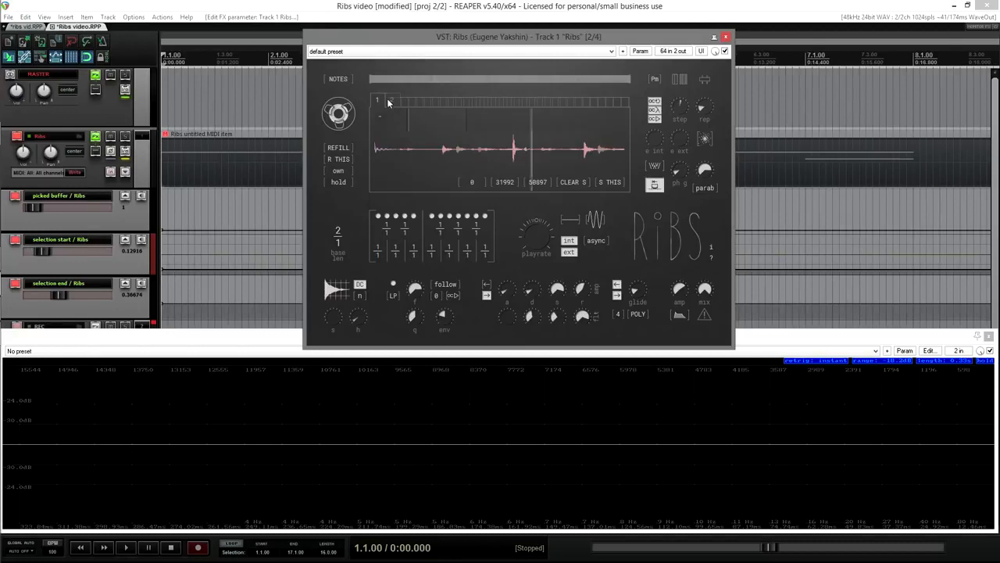
# Step: Compare the samples in buffers 4, 2 and 1, leaving buffer 1 as the picked buffer
pyautogui.click(408, 101)
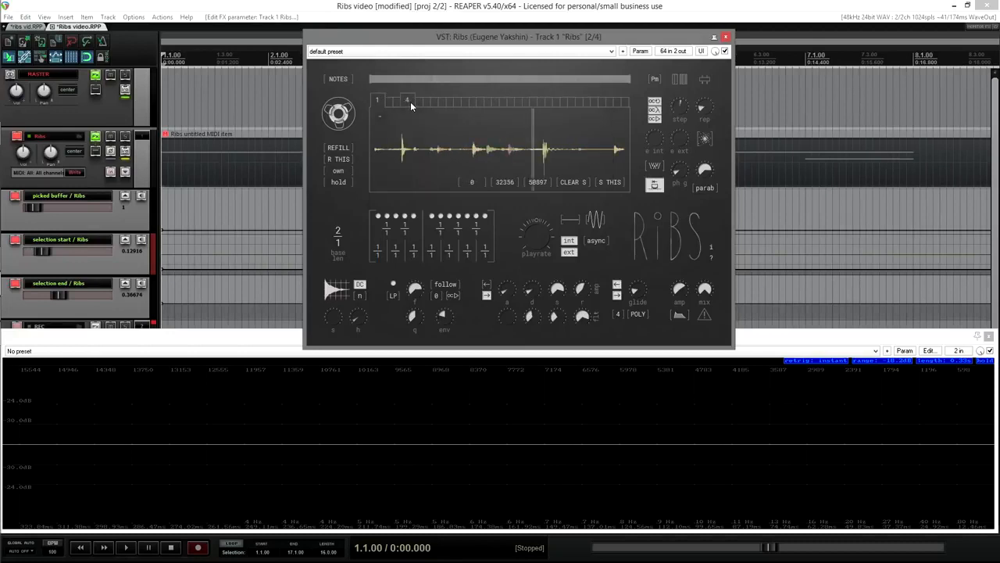
pyautogui.click(389, 102)
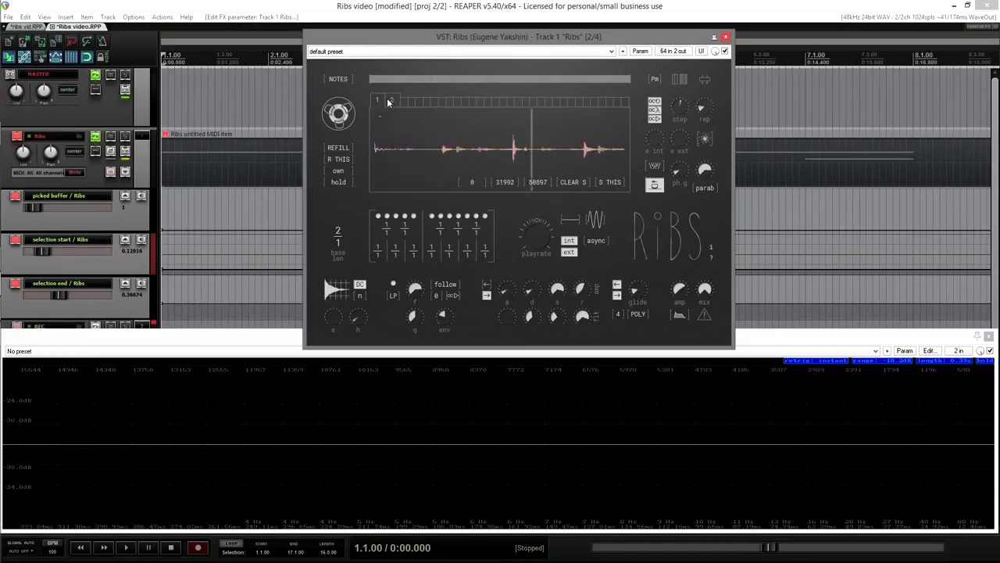
pyautogui.click(402, 100)
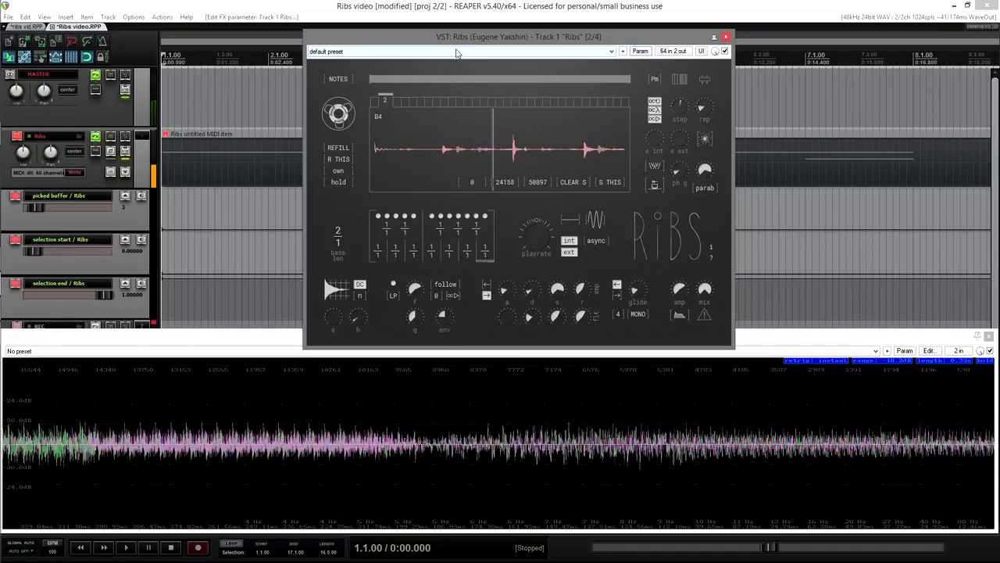
pyautogui.click(405, 102)
pyautogui.click(406, 101)
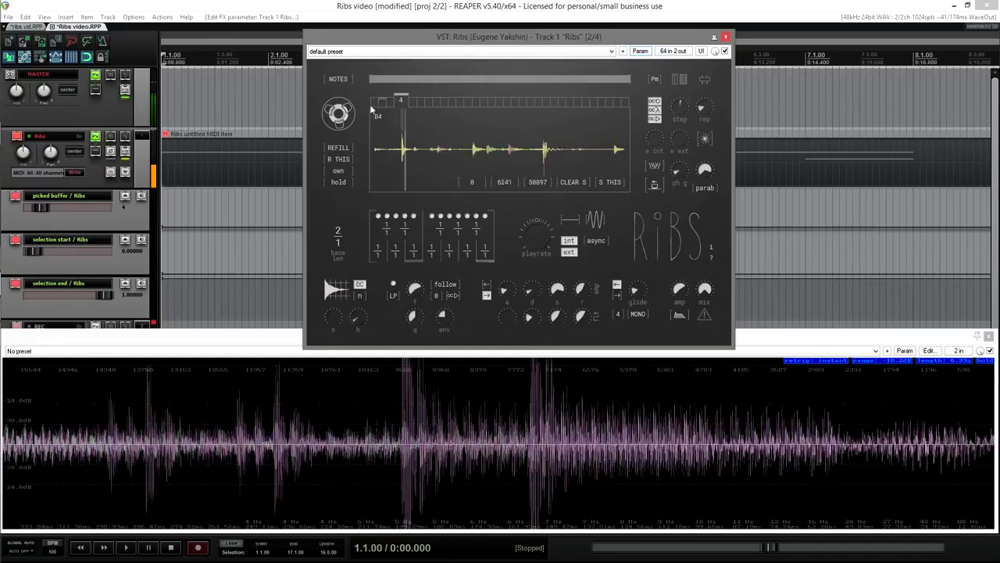
pyautogui.click(374, 103)
pyautogui.click(375, 101)
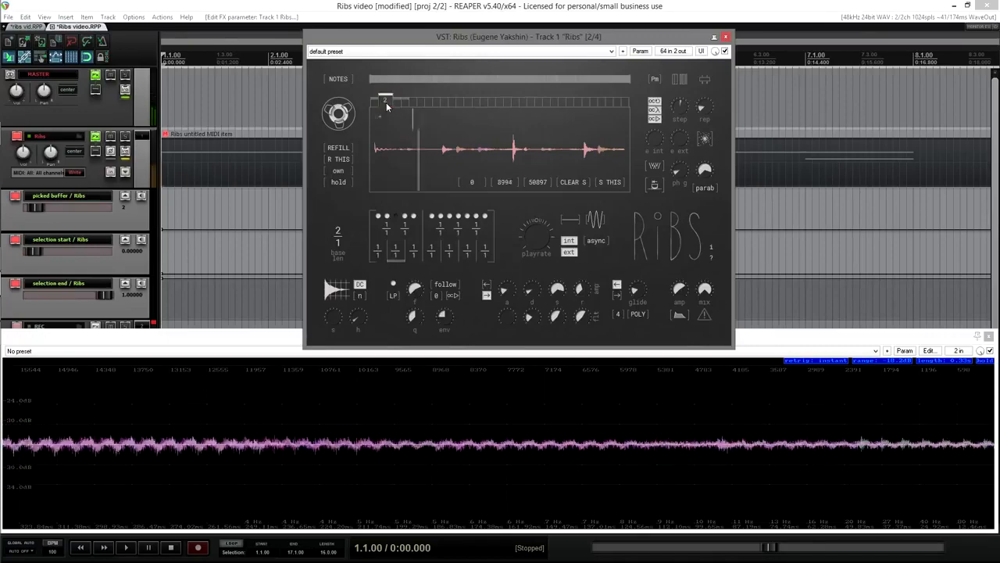
pyautogui.click(402, 101)
pyautogui.click(378, 101)
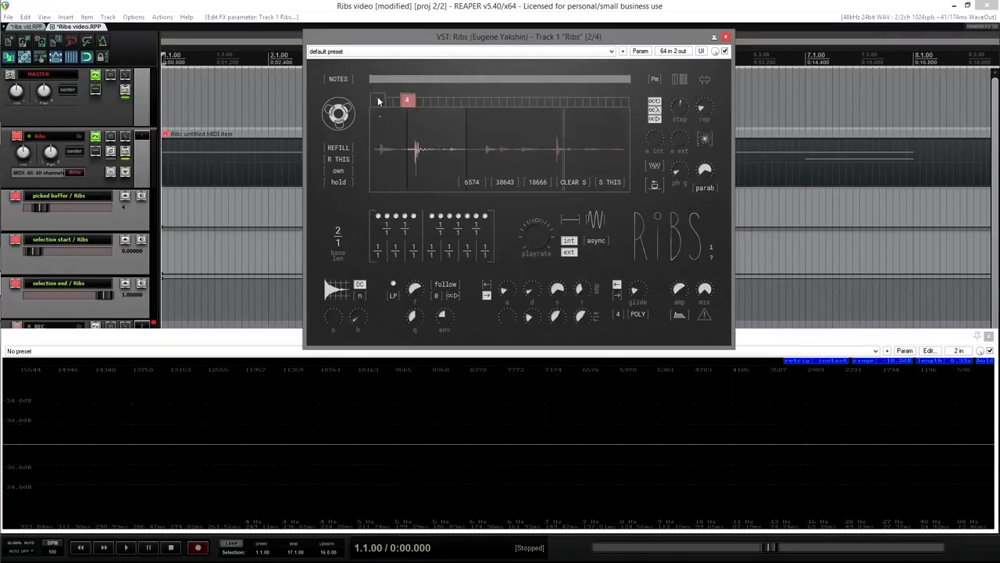
# Step: Apply selections to all buffers, select about 21%–42% of the sample, then clear and select the entire sample
pyautogui.click(376, 102)
pyautogui.click(611, 182)
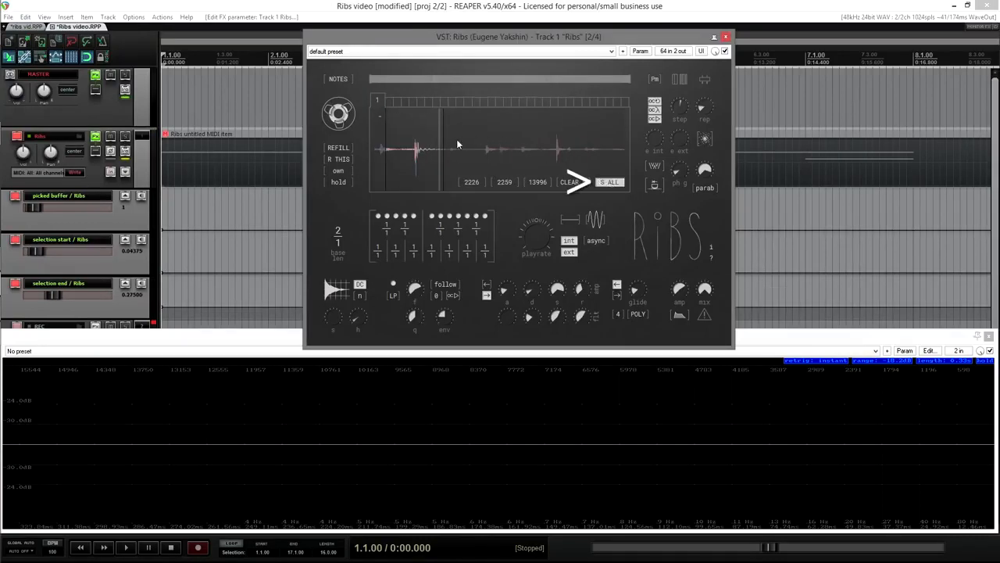
pyautogui.moveTo(427, 142); pyautogui.dragTo(481, 145)
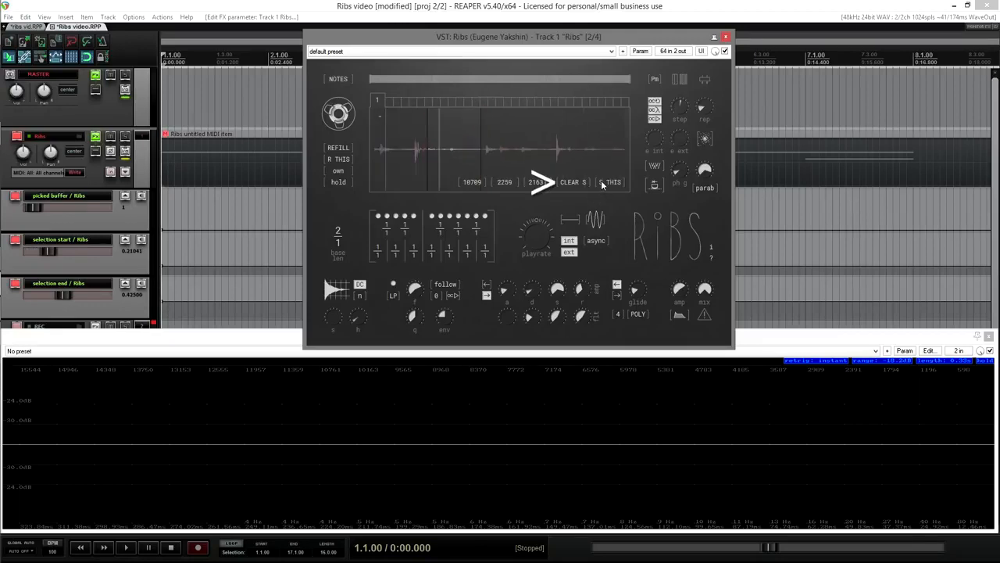
pyautogui.click(570, 183)
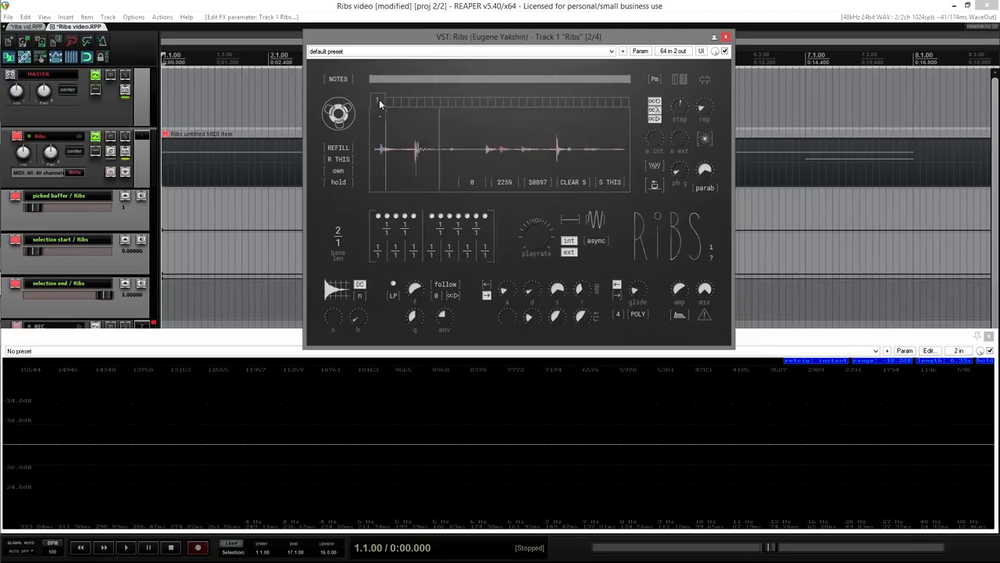
pyautogui.click(608, 182)
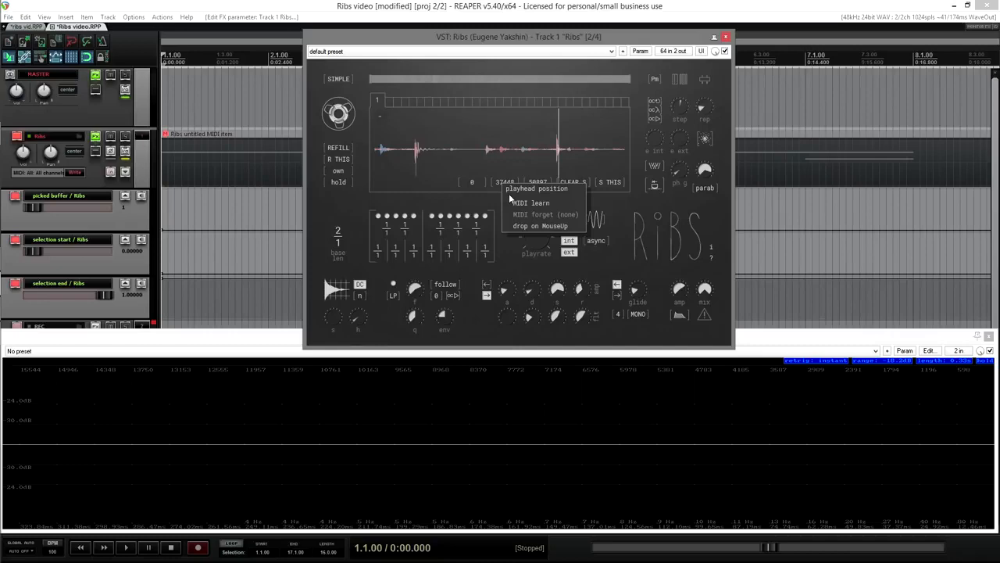
# Step: Dismiss the playhead options menu and move the playhead to a later point in the sample
pyautogui.click(494, 199)
pyautogui.click(423, 148)
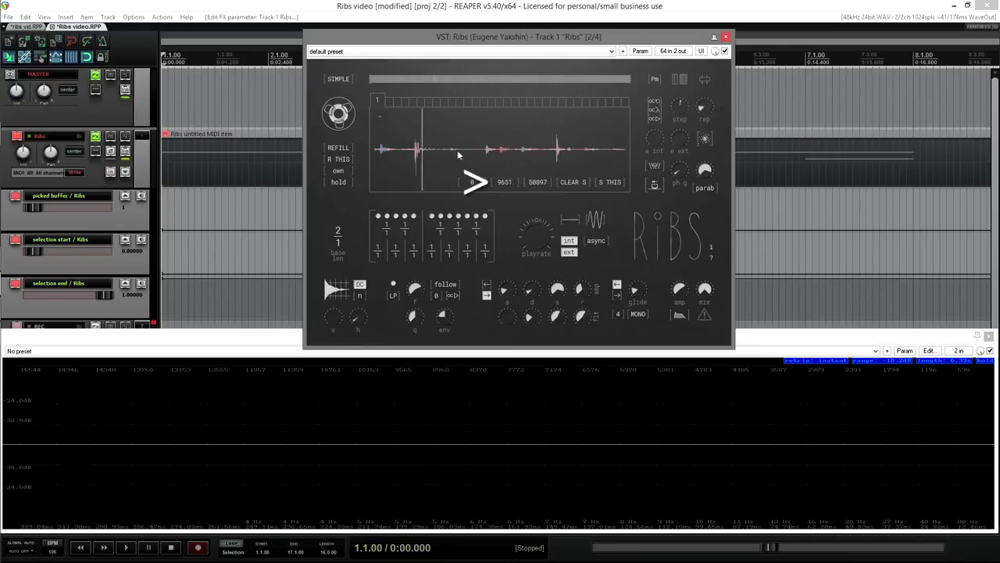
pyautogui.click(575, 152)
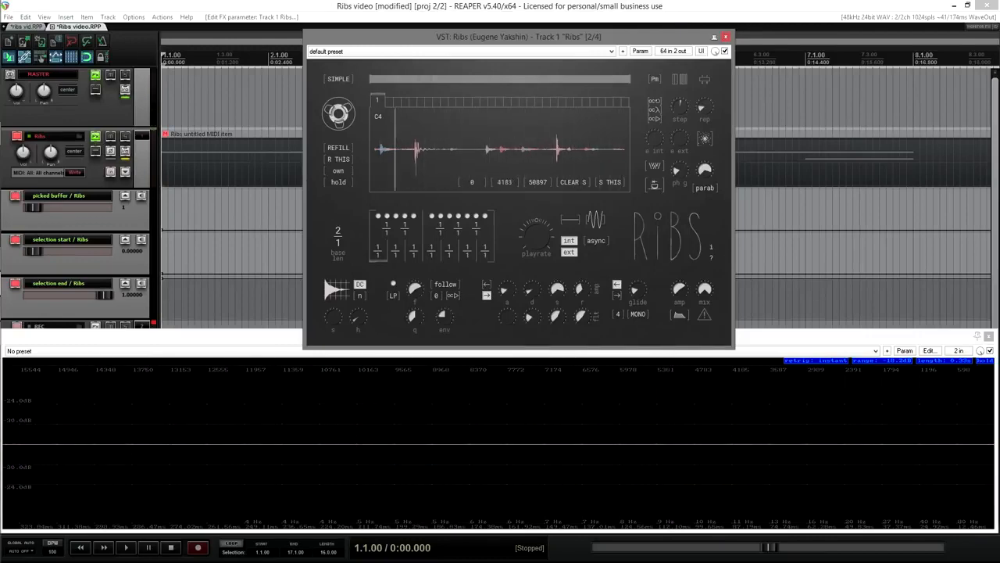
# Step: Switch Ribs from SIMPLE to NOTES mode and reposition the playhead at several points within the sample
pyautogui.click(337, 79)
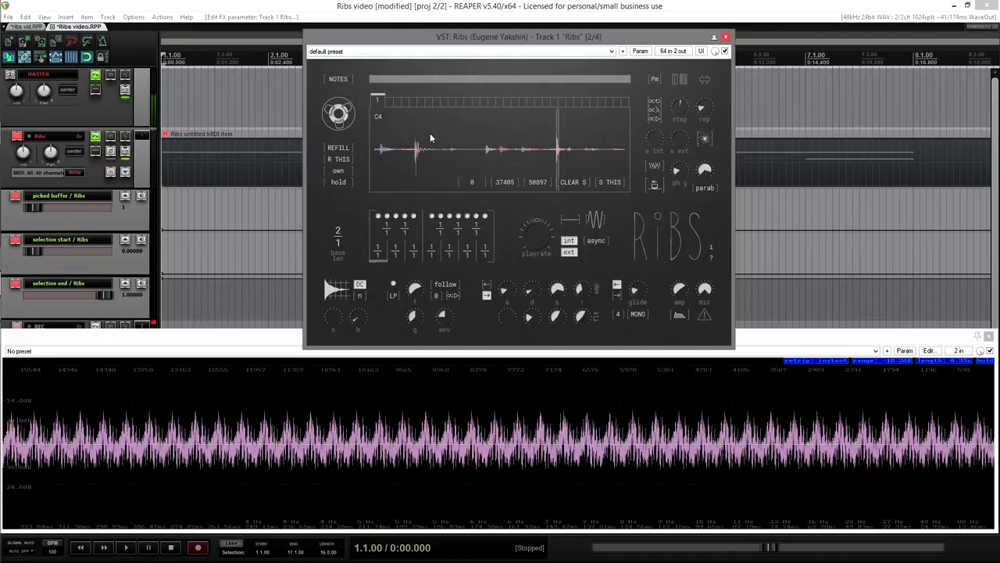
pyautogui.click(445, 157)
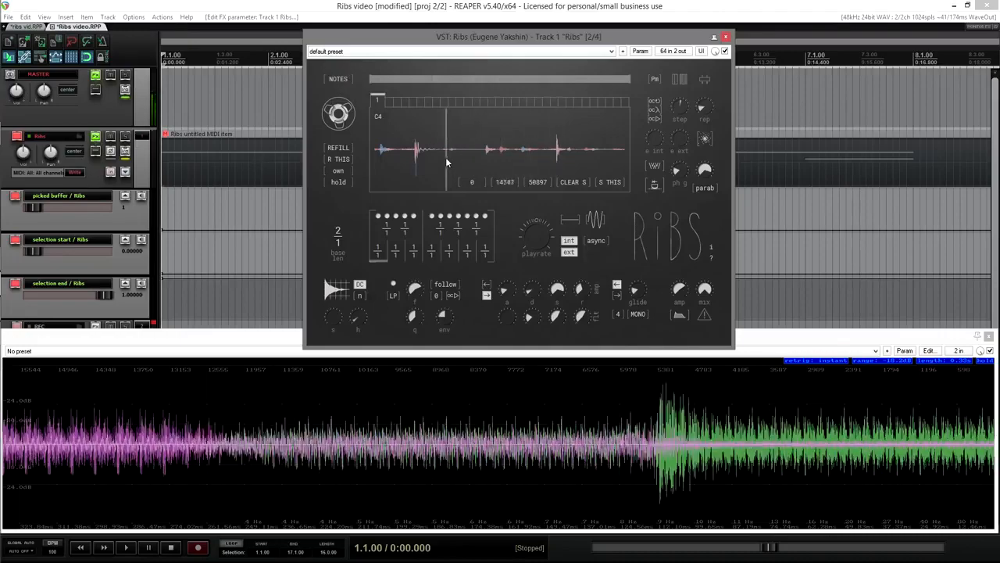
pyautogui.click(598, 160)
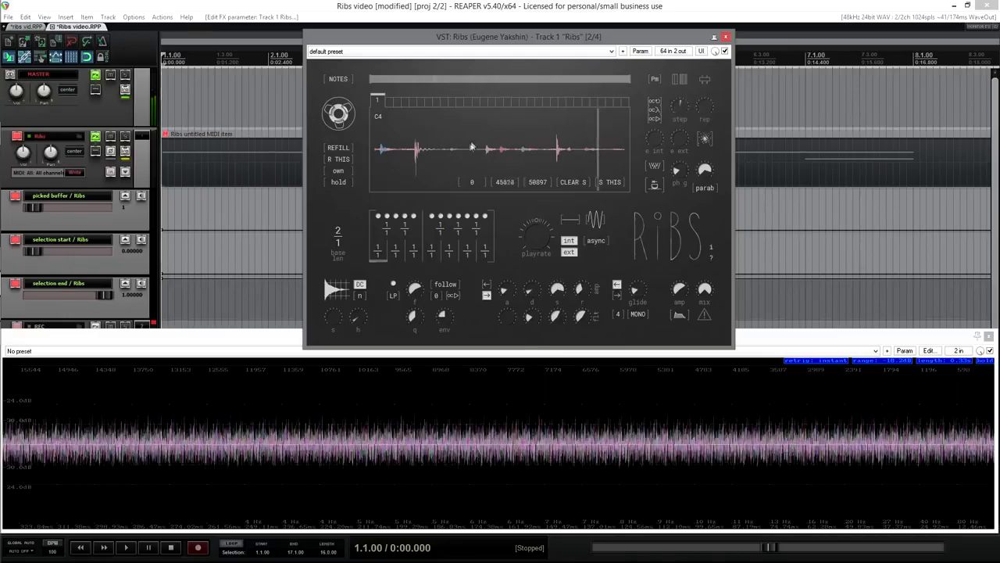
pyautogui.click(443, 158)
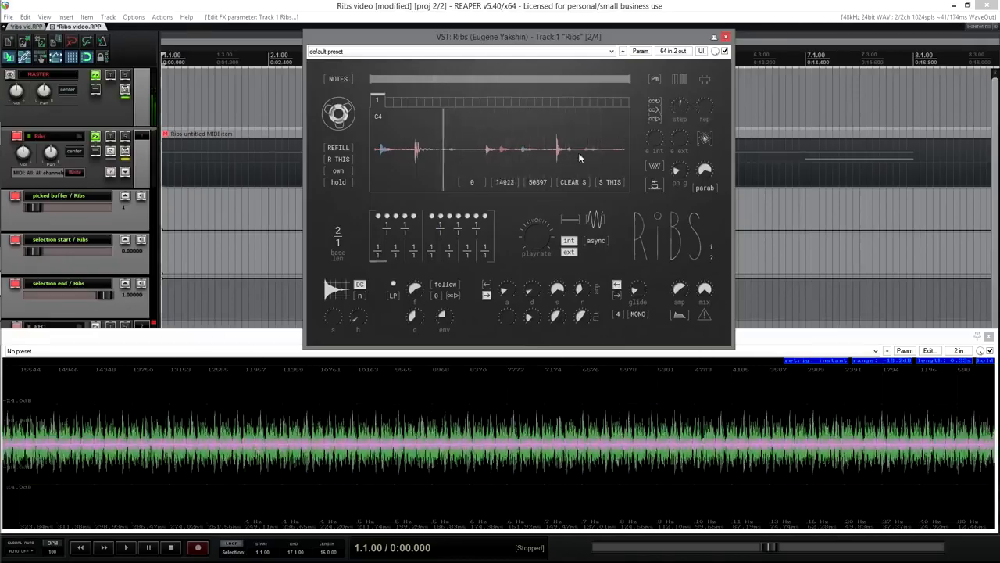
pyautogui.click(579, 157)
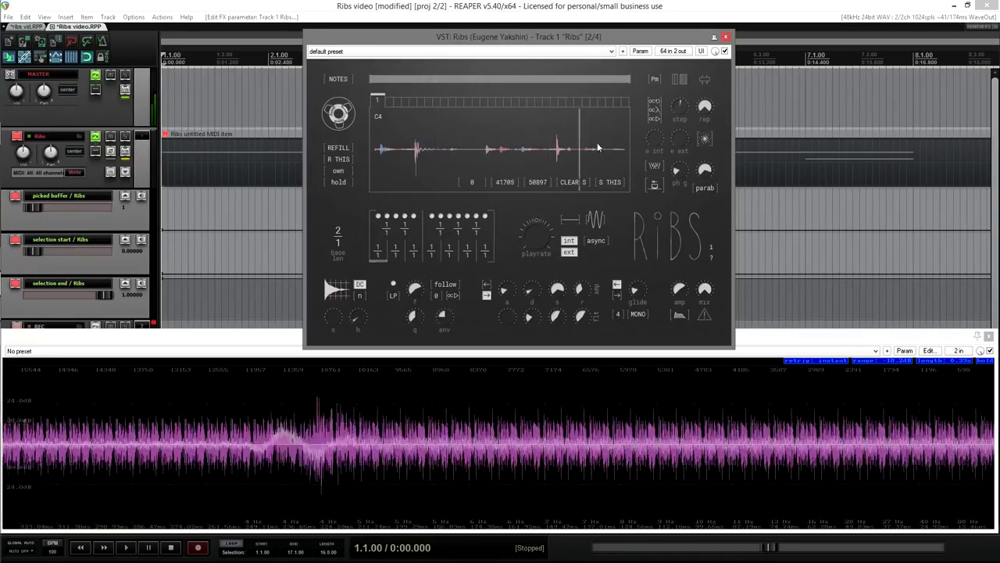
pyautogui.click(417, 154)
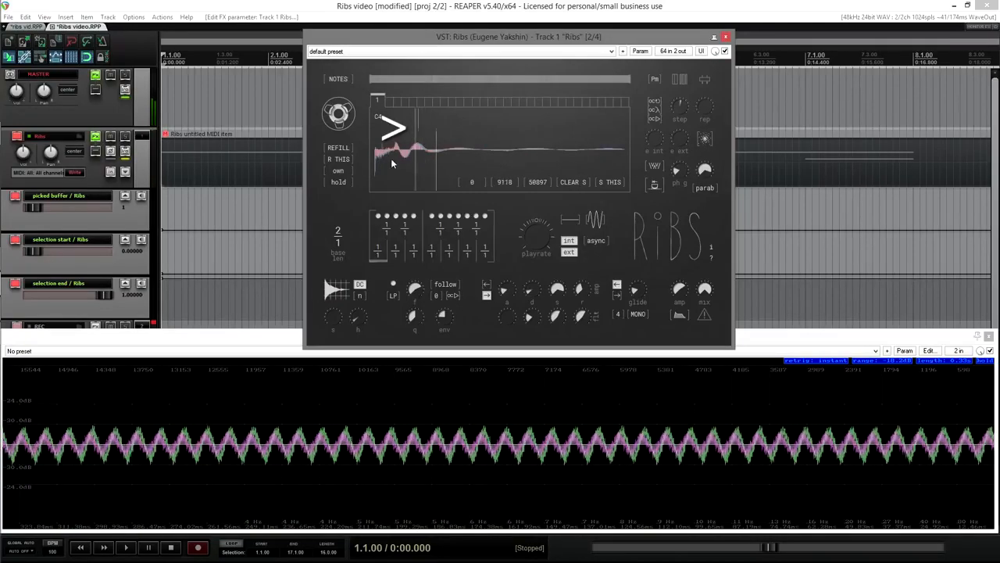
pyautogui.click(391, 158)
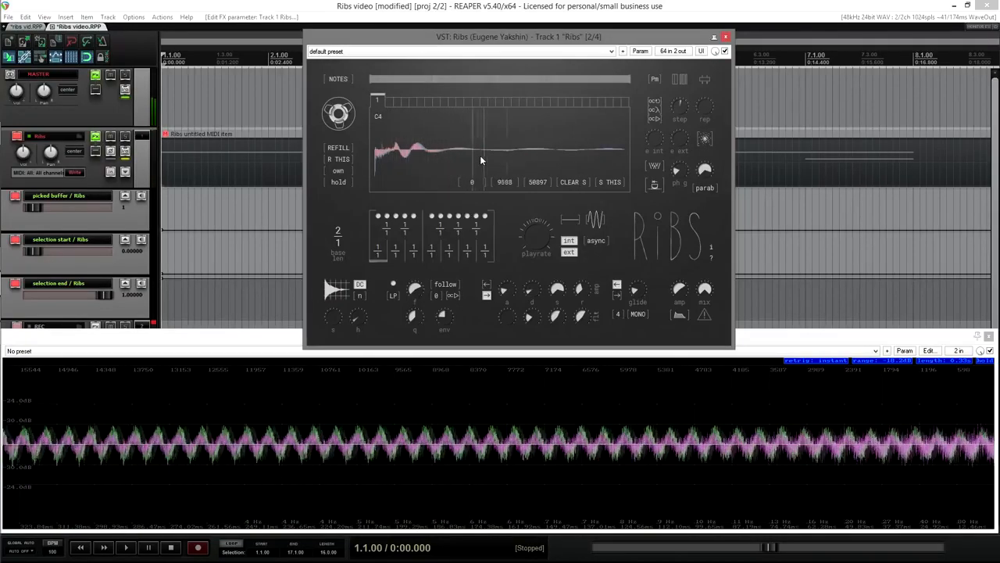
pyautogui.click(444, 165)
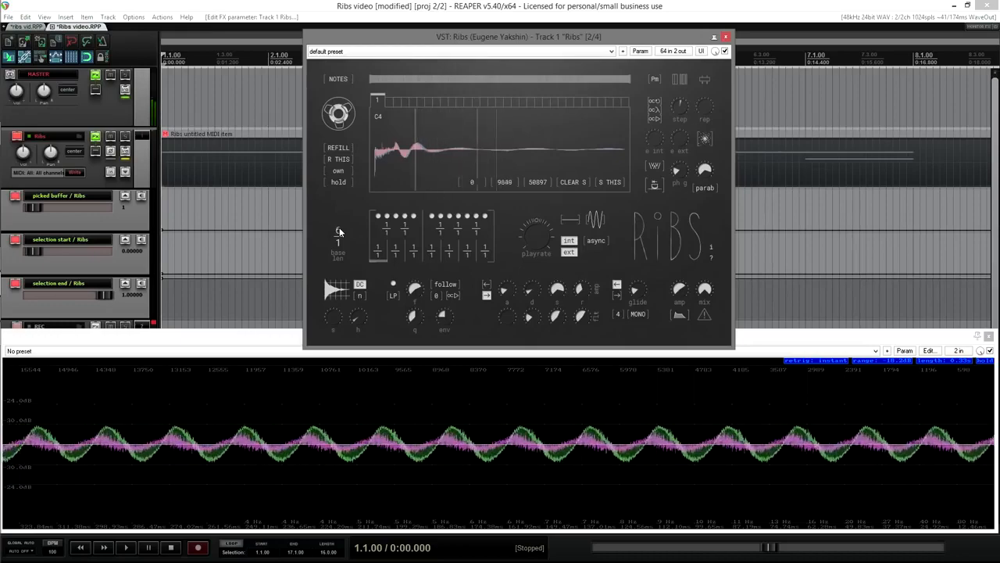
pyautogui.click(555, 144)
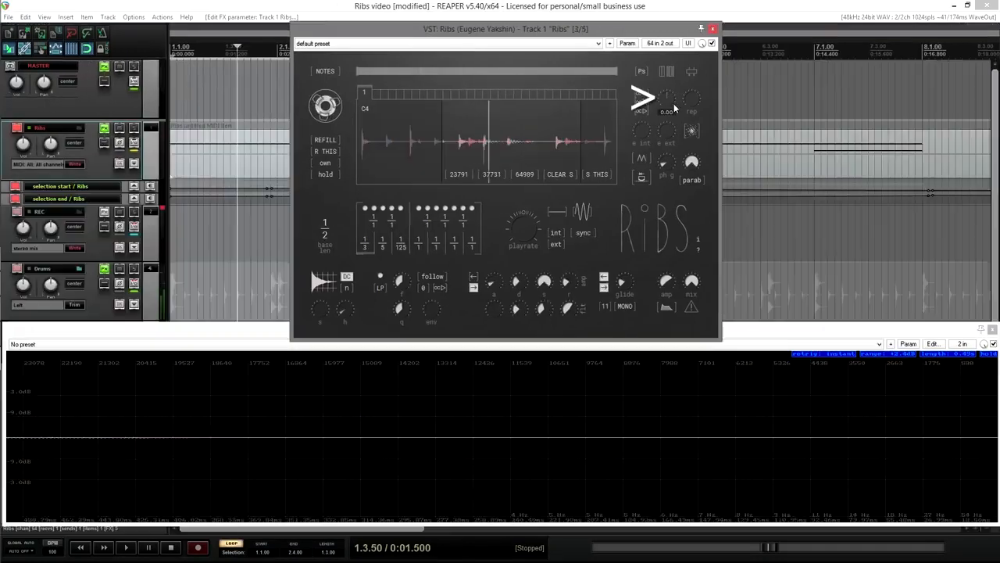
# Step: Start looping playback, raise the step amount to about 100, and set the repeat count to 5
pyautogui.press('space')
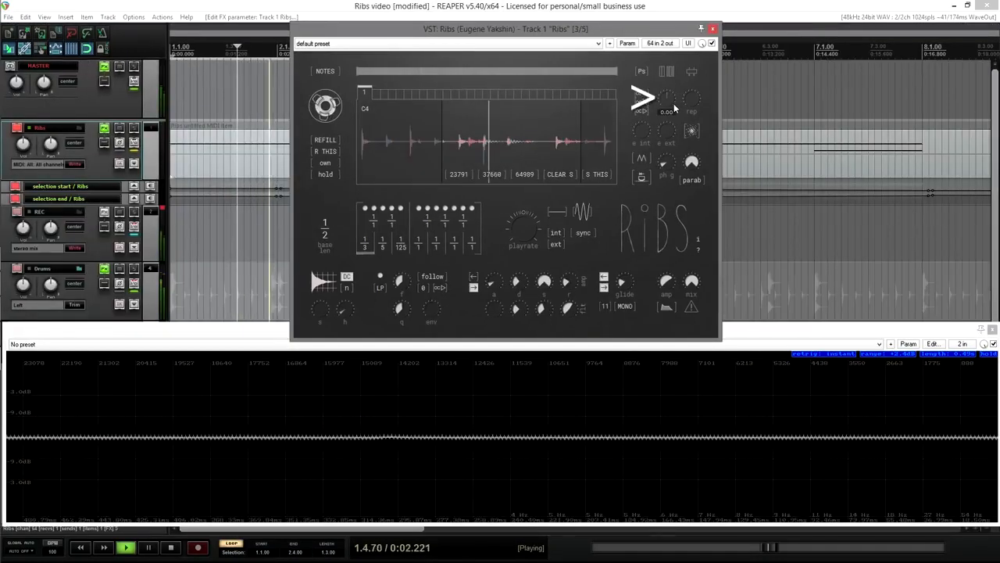
pyautogui.moveTo(676, 96); pyautogui.dragTo(676, 83)
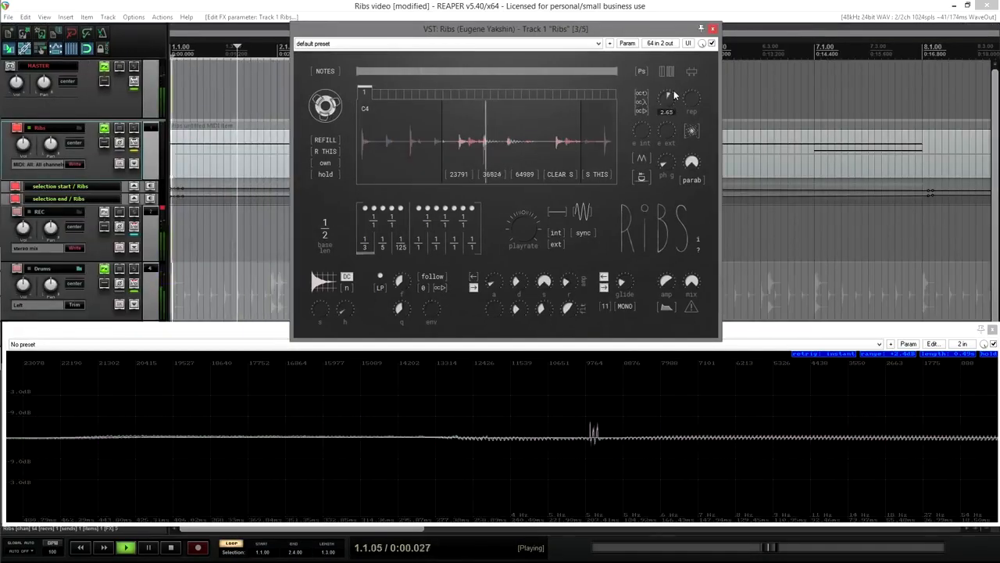
pyautogui.moveTo(675, 81)
pyautogui.mouseDown()
pyautogui.moveTo(679, 47)
pyautogui.moveTo(679, 60)
pyautogui.mouseUp()
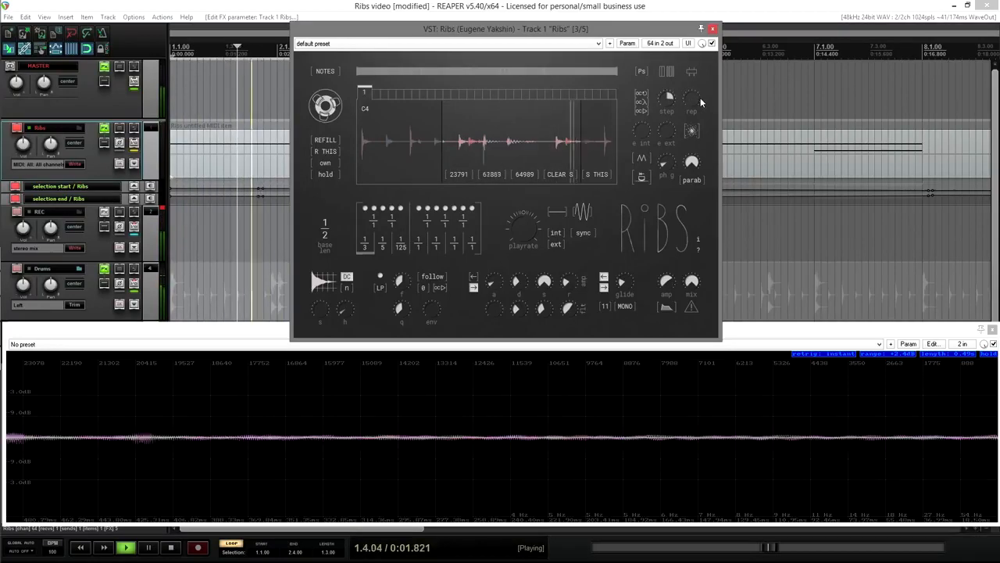
pyautogui.moveTo(700, 98); pyautogui.dragTo(645, 95)
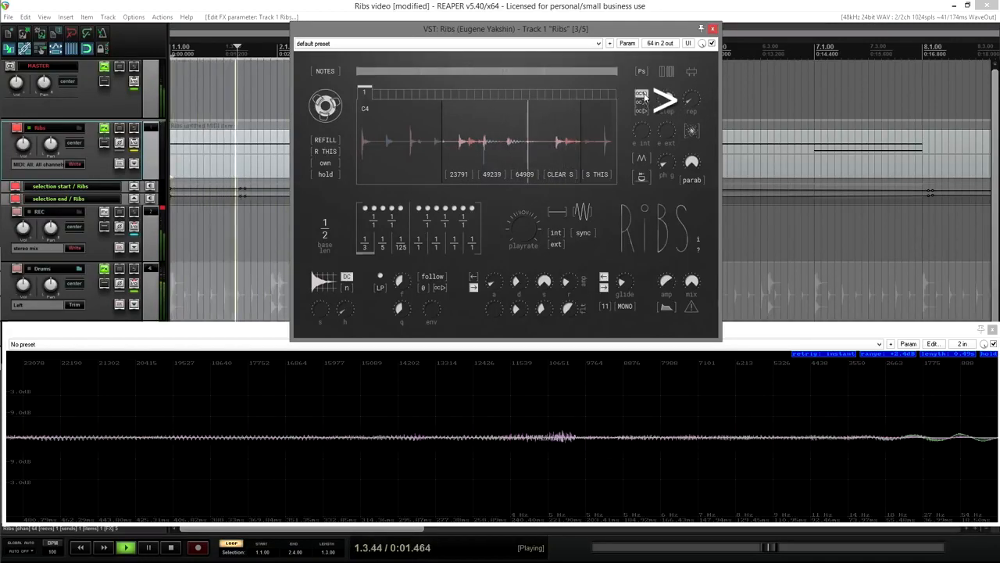
pyautogui.click(694, 100)
pyautogui.scroll(4, 694, 99)
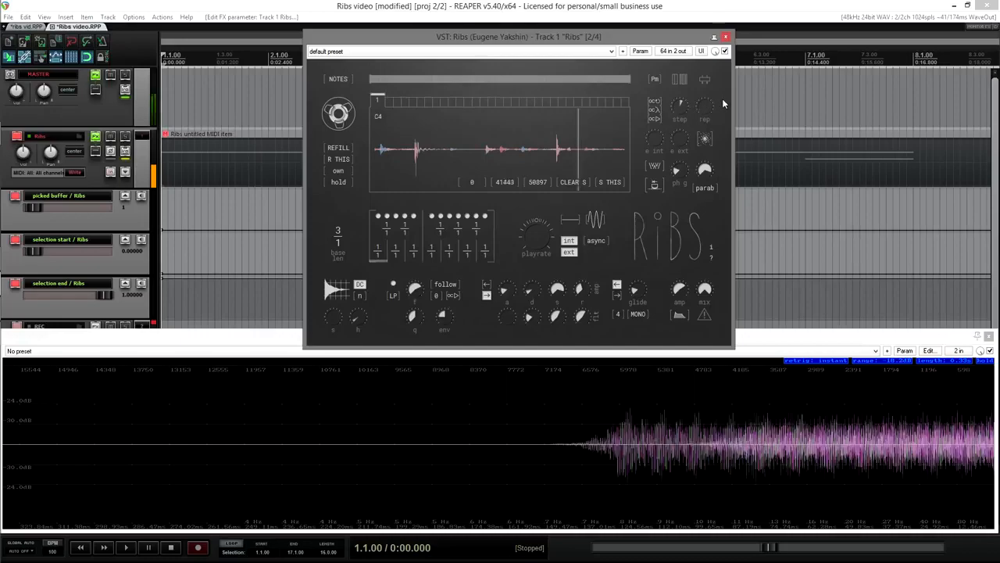
# Step: Choose the middle octave mode and repeat count 5, then slow the playrate to 0.184 and raise it past 1
pyautogui.click(655, 109)
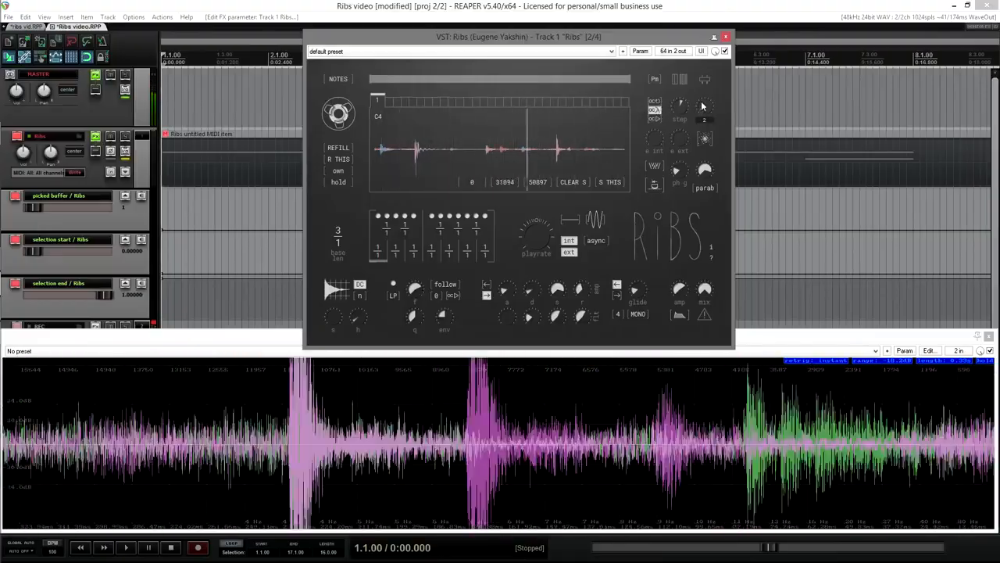
pyautogui.moveTo(701, 110); pyautogui.dragTo(701, 102)
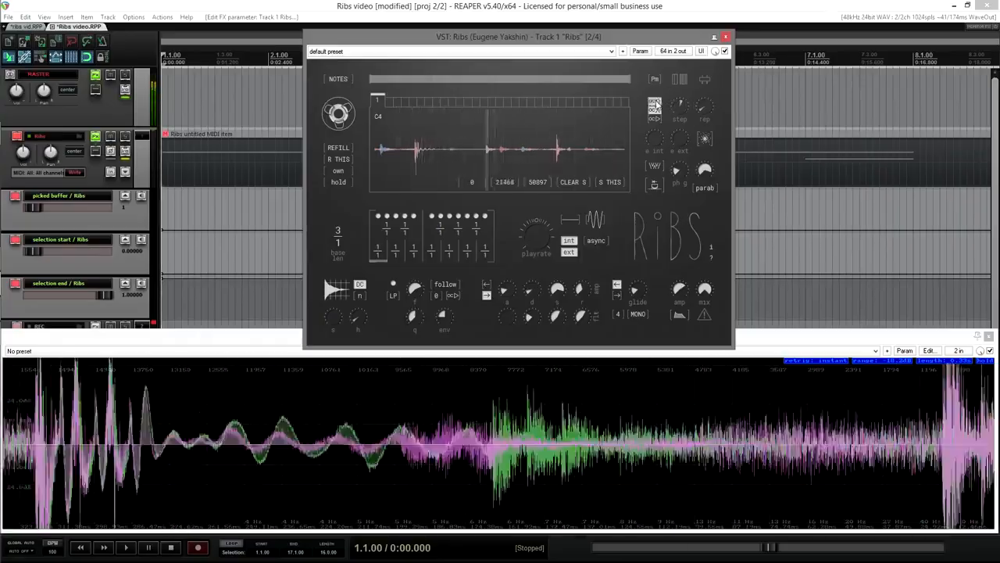
pyautogui.moveTo(554, 228); pyautogui.dragTo(544, 241)
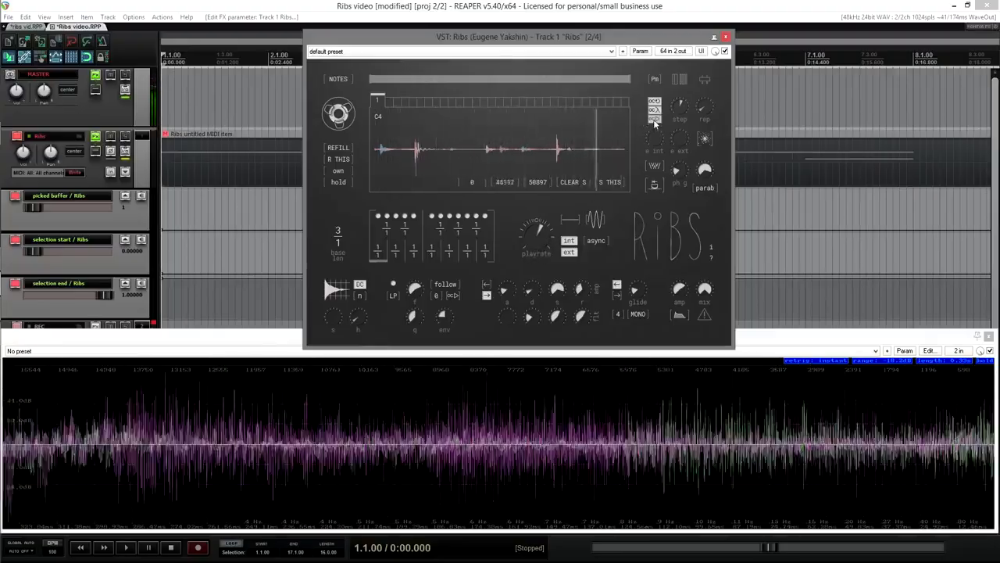
pyautogui.moveTo(543, 232)
pyautogui.mouseDown()
pyautogui.moveTo(549, 196)
pyautogui.moveTo(542, 231)
pyautogui.mouseUp()
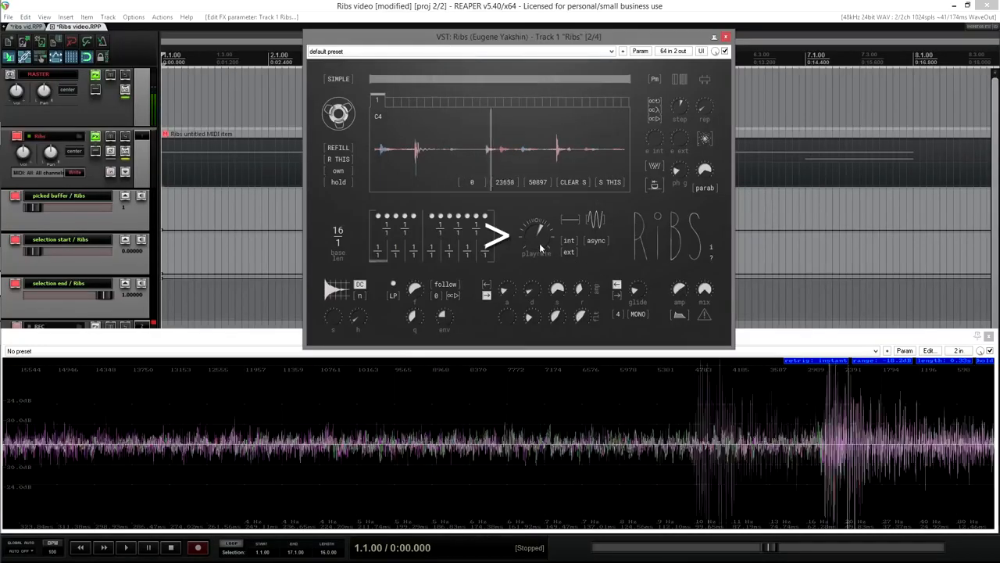
# Step: Drop the playrate to 0.250, switch the voice mode to NOTES, select a short slice, then slow the playrate almost to zero
pyautogui.moveTo(539, 239); pyautogui.dragTo(542, 266)
pyautogui.moveTo(539, 229); pyautogui.dragTo(537, 240)
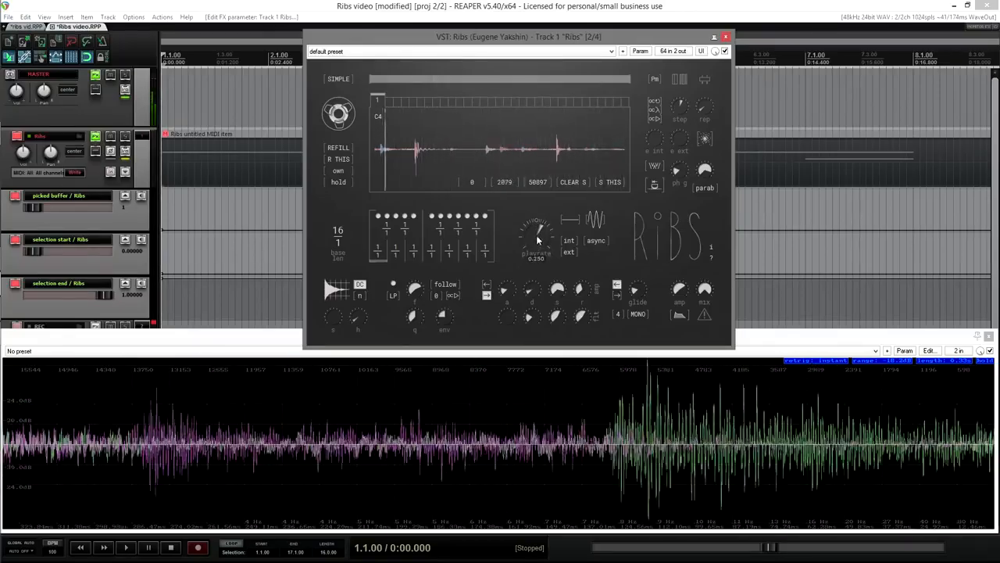
pyautogui.click(346, 80)
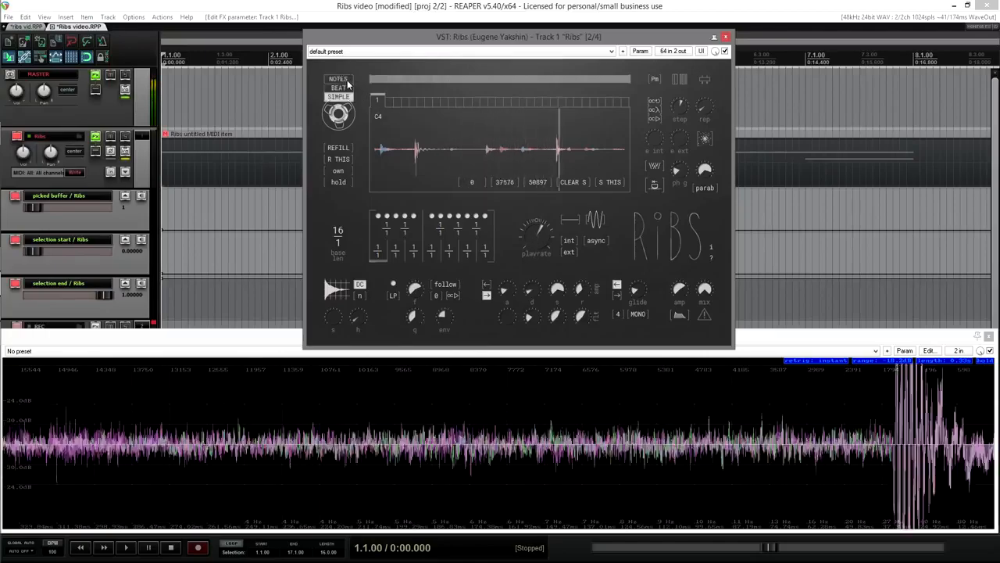
pyautogui.click(344, 79)
pyautogui.click(415, 158)
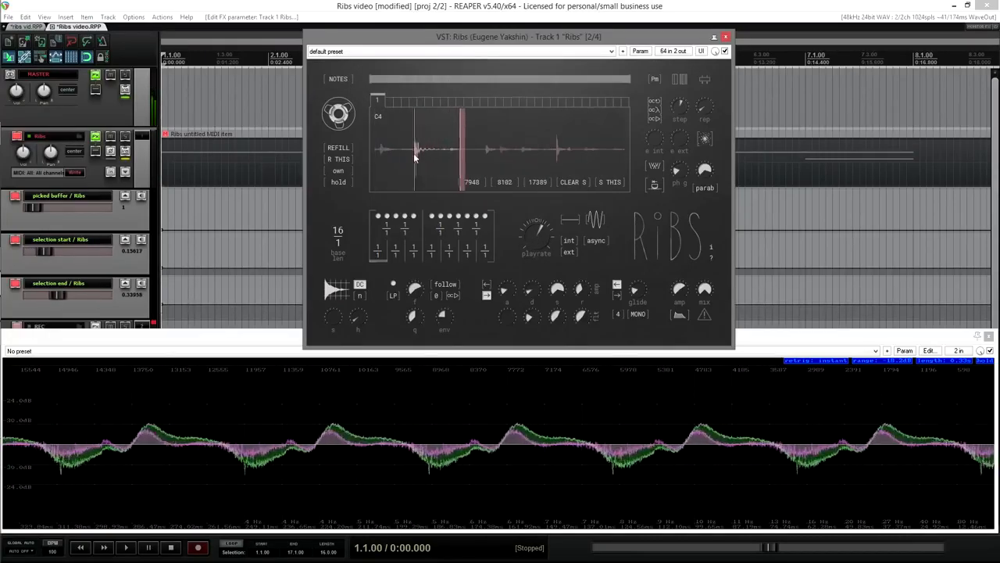
pyautogui.scroll(5, 436, 151)
pyautogui.moveTo(542, 250); pyautogui.dragTo(557, 266)
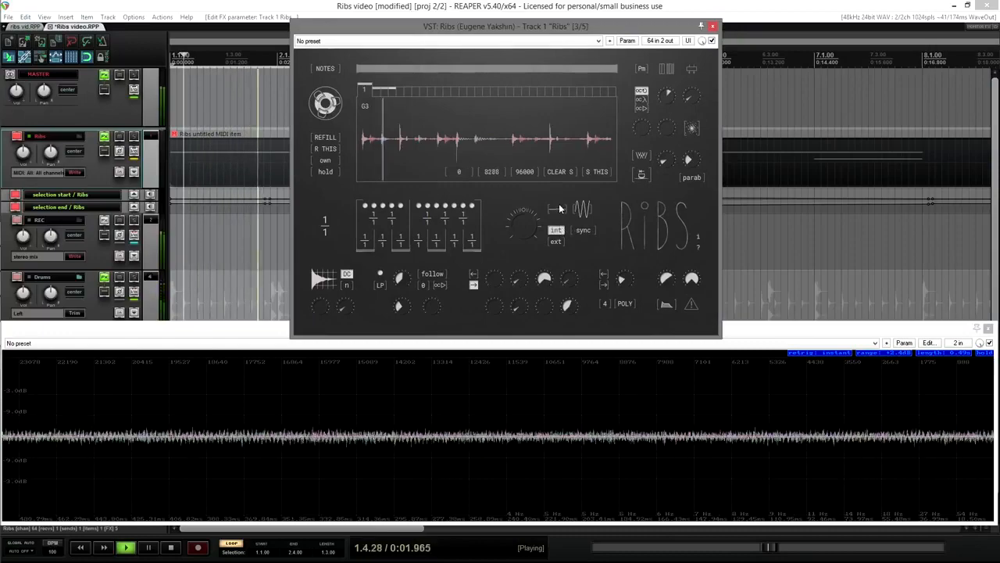
# Step: Set noise shape 0.200, modulate playrate from a free-running external wave at 0.790, and set the playrate to 0.655
pyautogui.moveTo(560, 207); pyautogui.dragTo(562, 232)
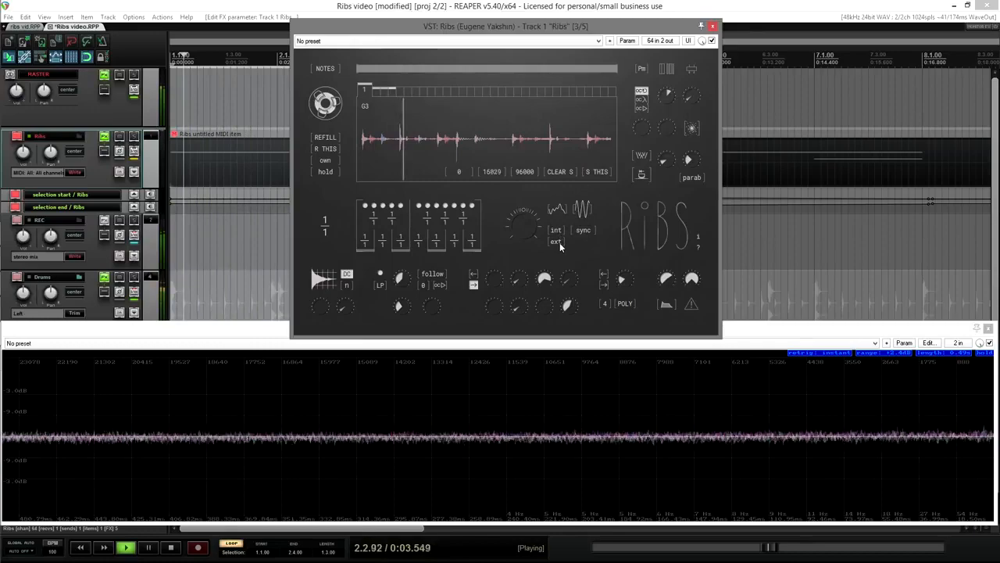
pyautogui.click(559, 242)
pyautogui.moveTo(585, 223)
pyautogui.mouseDown()
pyautogui.moveTo(585, 204)
pyautogui.moveTo(588, 218)
pyautogui.mouseUp()
pyautogui.click(584, 230)
pyautogui.moveTo(583, 210); pyautogui.dragTo(580, 243)
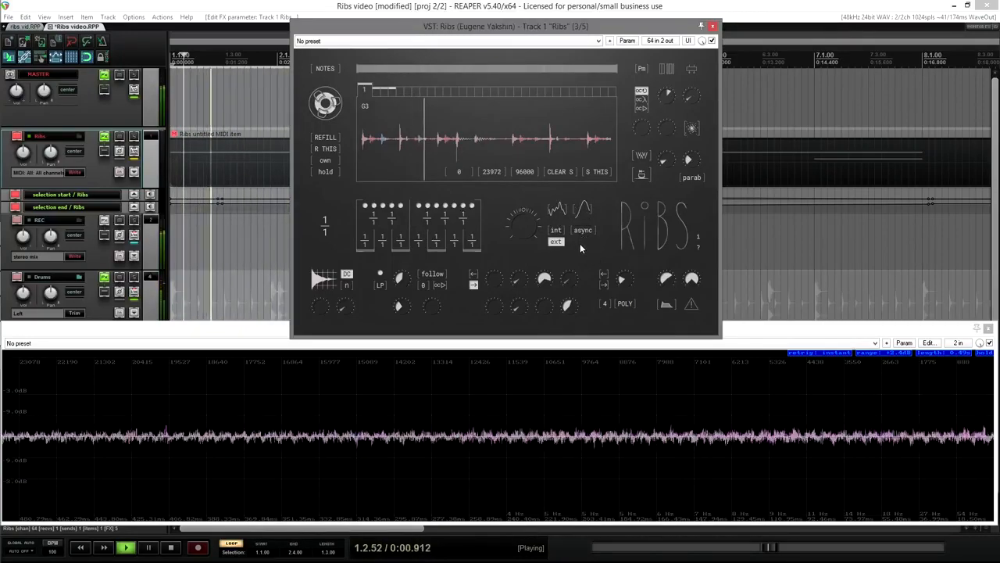
pyautogui.moveTo(525, 225); pyautogui.dragTo(527, 228)
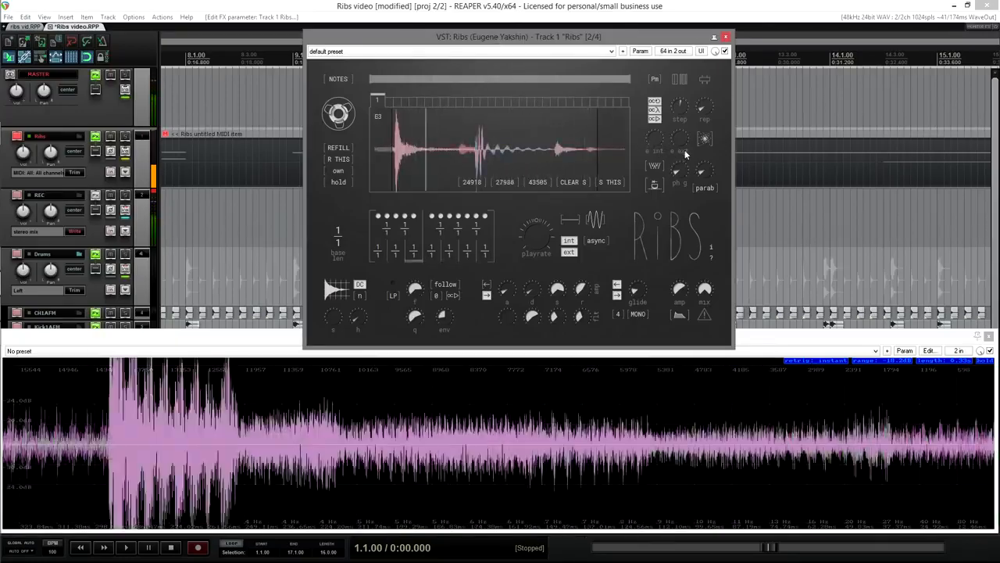
# Step: Raise the e ext modulation knob to 0.074, then lower it to about 0.003
pyautogui.moveTo(663, 139); pyautogui.dragTo(686, 122)
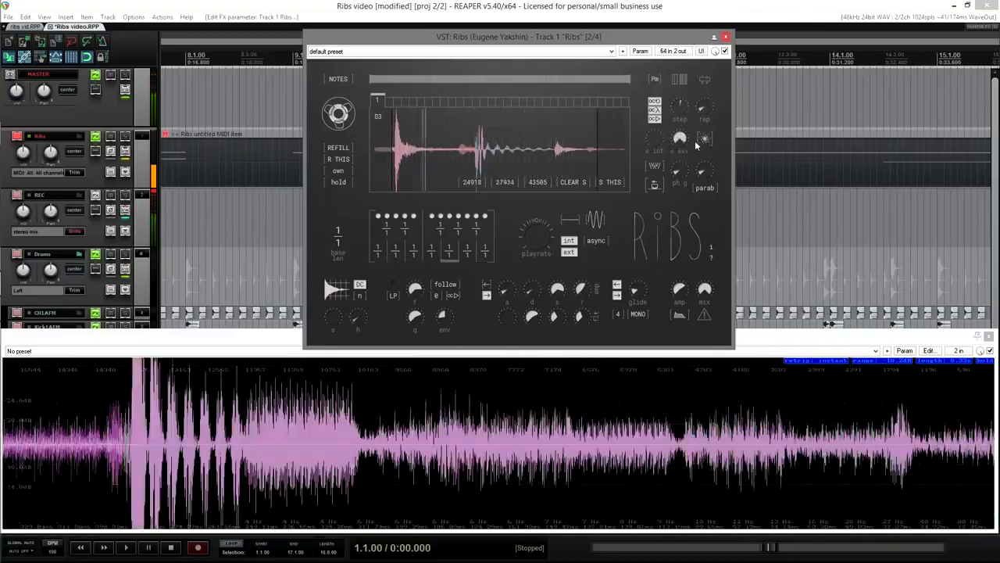
pyautogui.moveTo(684, 140); pyautogui.dragTo(687, 248)
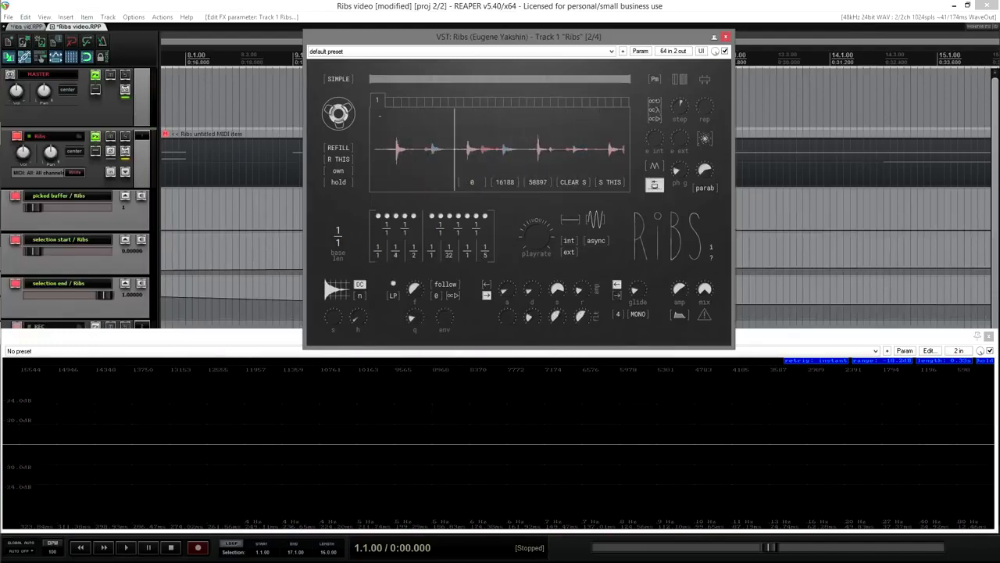
# Step: Start project playback and set the top pattern strip of Ribs to 1.0
pyautogui.press('space')
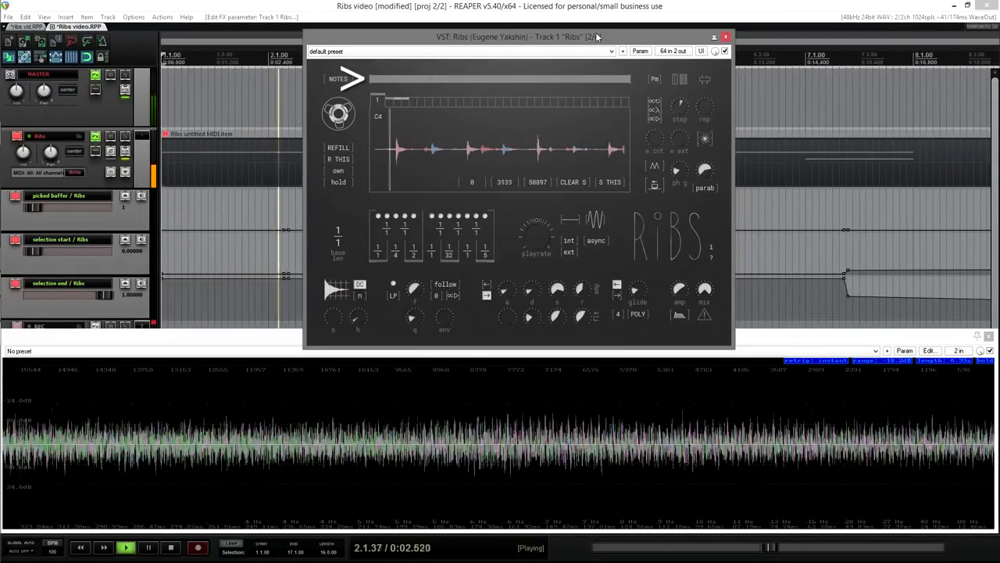
pyautogui.click(608, 83)
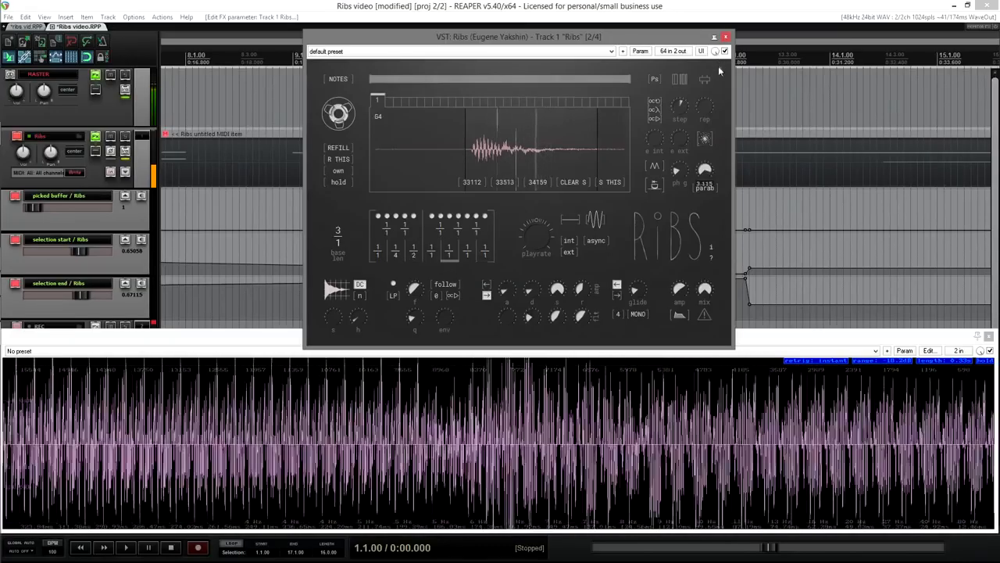
# Step: Raise the window amount to about 2.3, try the lin shape at 2.152, return to parab, and set base length 11/1
pyautogui.moveTo(712, 146); pyautogui.dragTo(717, 86)
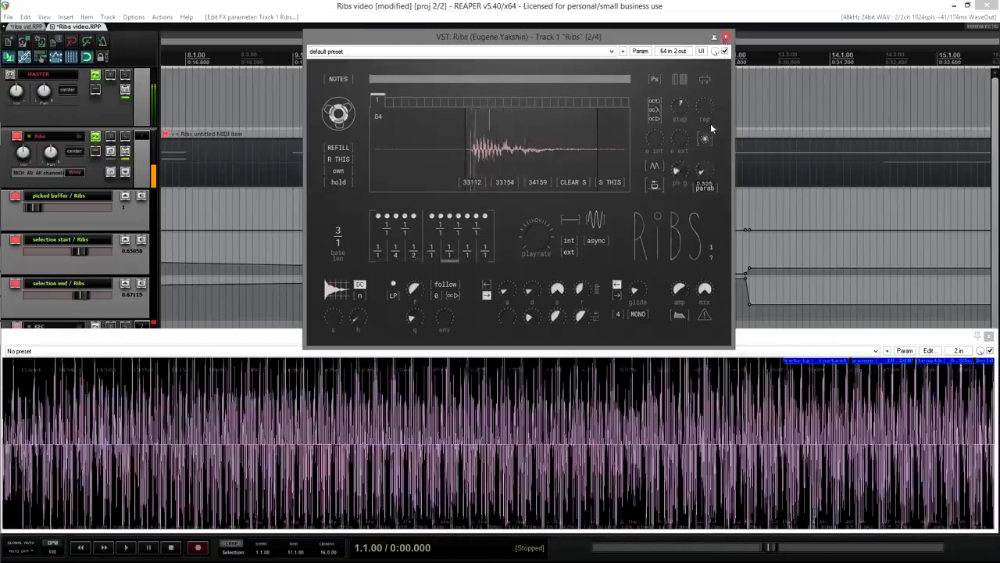
pyautogui.click(705, 188)
pyautogui.click(705, 190)
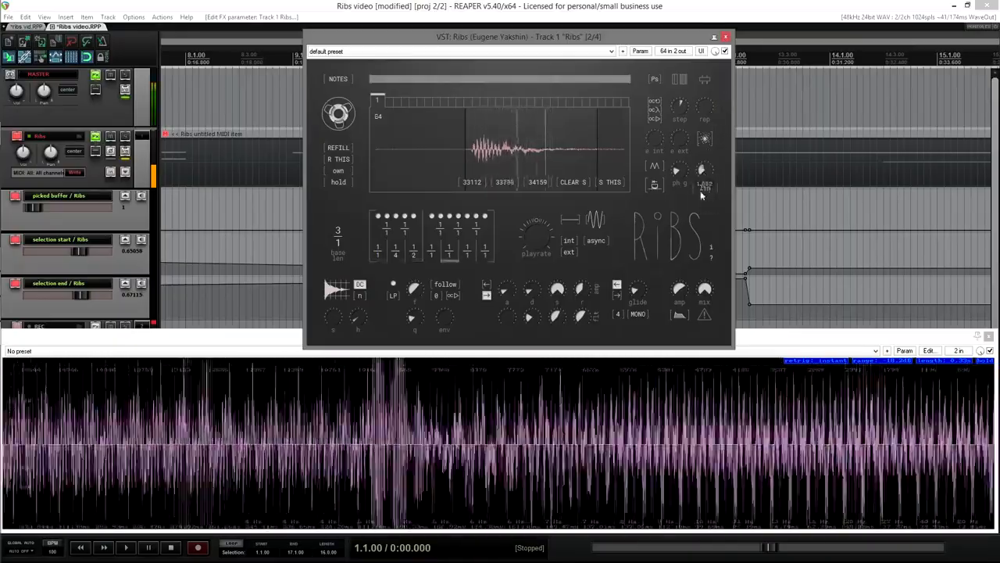
pyautogui.moveTo(703, 170); pyautogui.dragTo(703, 149)
pyautogui.click(702, 192)
pyautogui.click(700, 196)
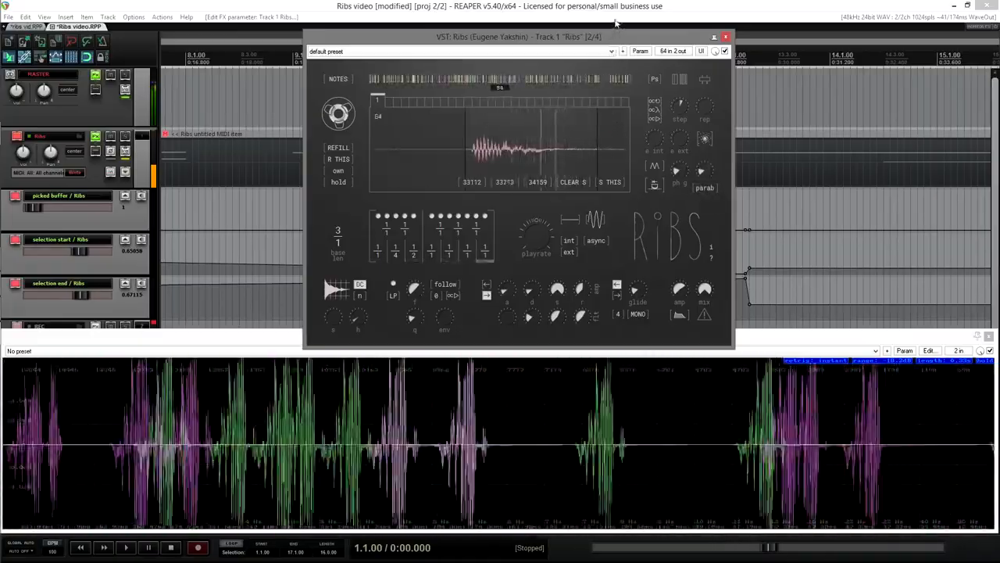
pyautogui.scroll(1, 347, 219)
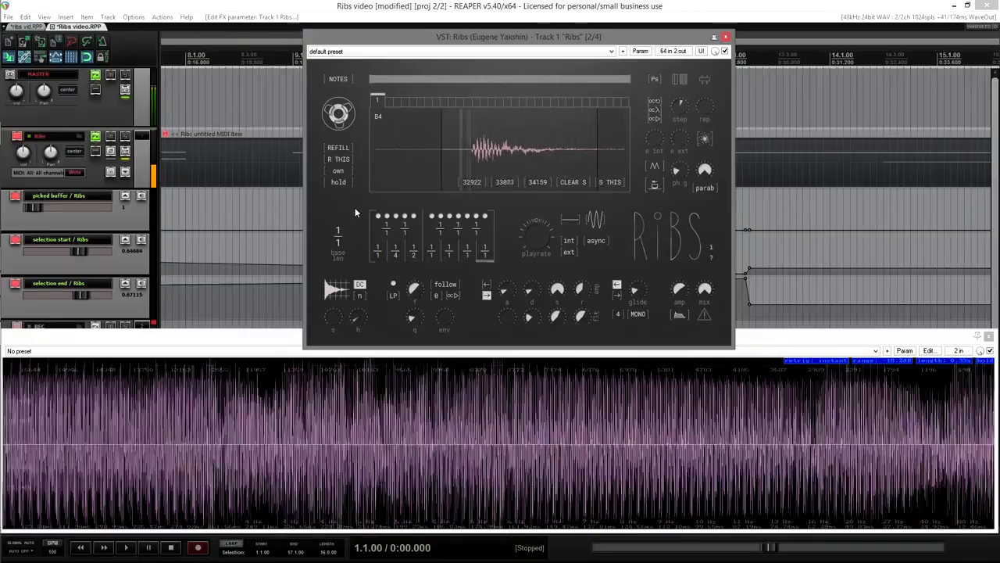
# Step: Set the Ribs base length to 1/3, then 1/13, then 10/1
pyautogui.moveTo(338, 247); pyautogui.dragTo(342, 241)
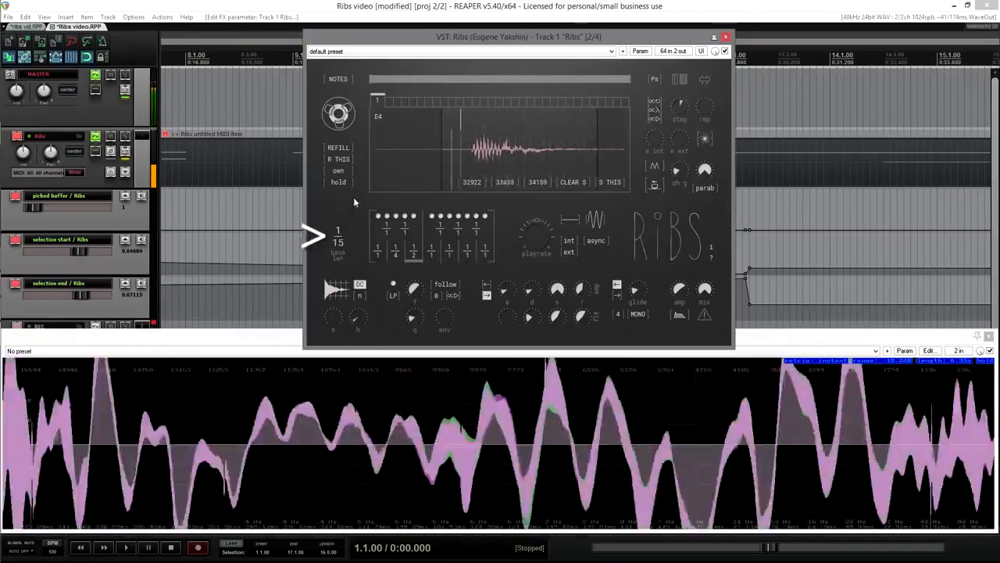
pyautogui.scroll(-3, 344, 242)
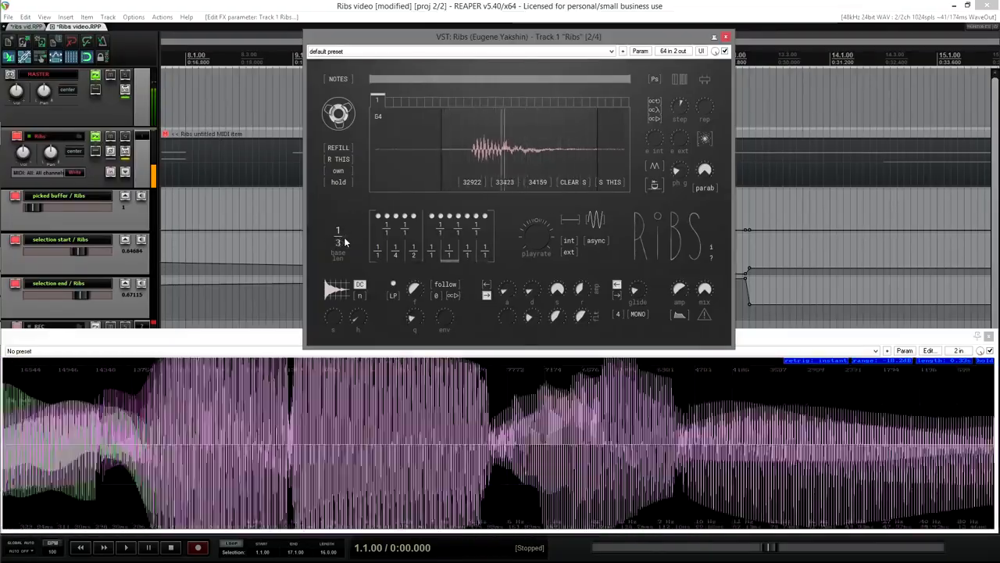
pyautogui.scroll(-5, 341, 236)
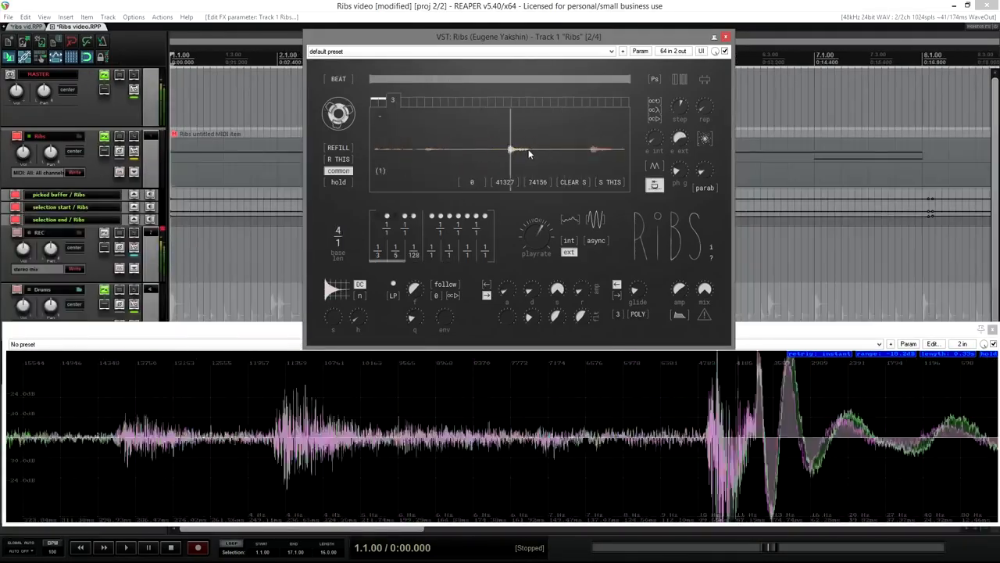
# Step: Place a slice marker near the first hit, set the third step to 1/125, and narrow the selection
pyautogui.click(407, 154)
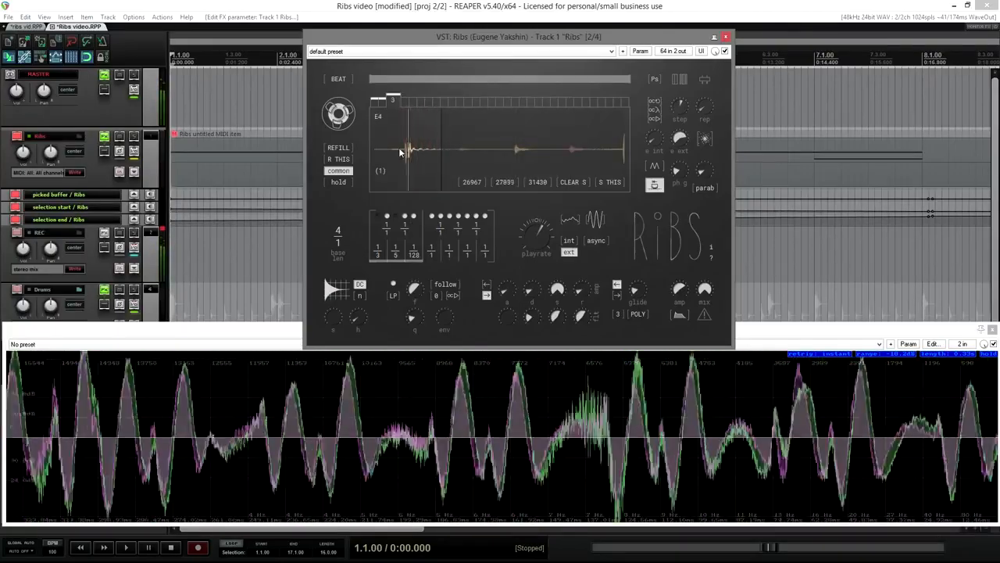
pyautogui.click(434, 168)
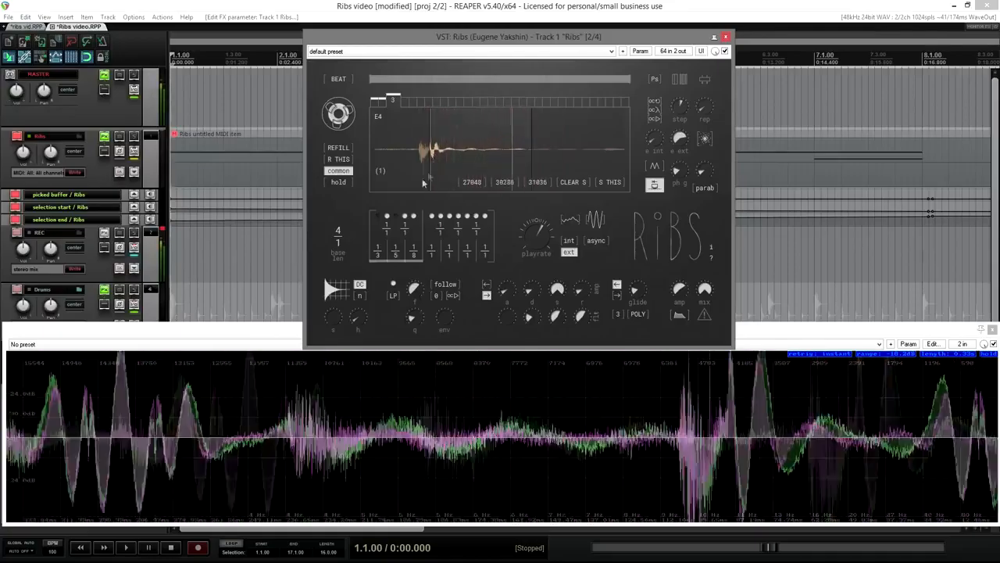
pyautogui.scroll(5, 416, 257)
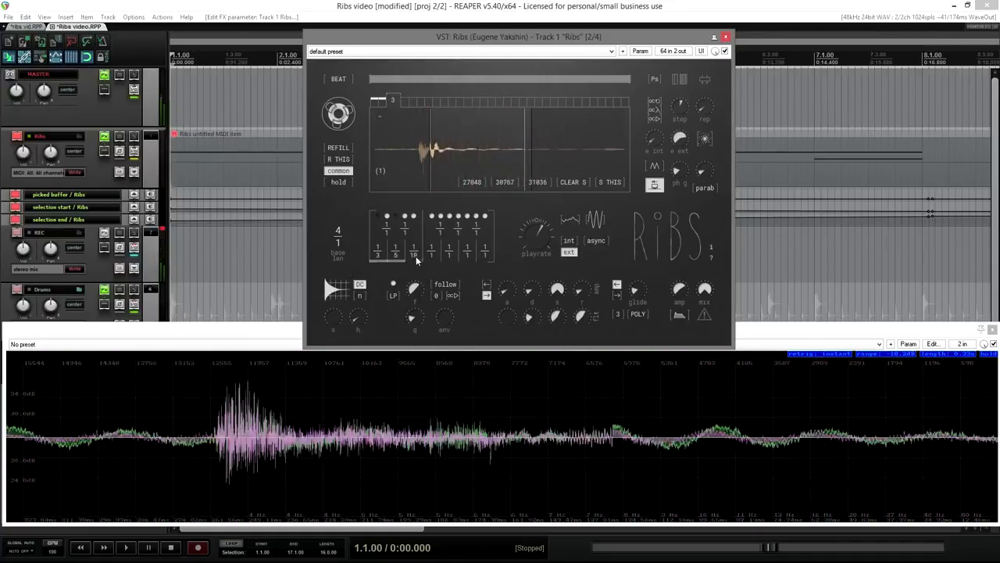
pyautogui.scroll(5, 416, 257)
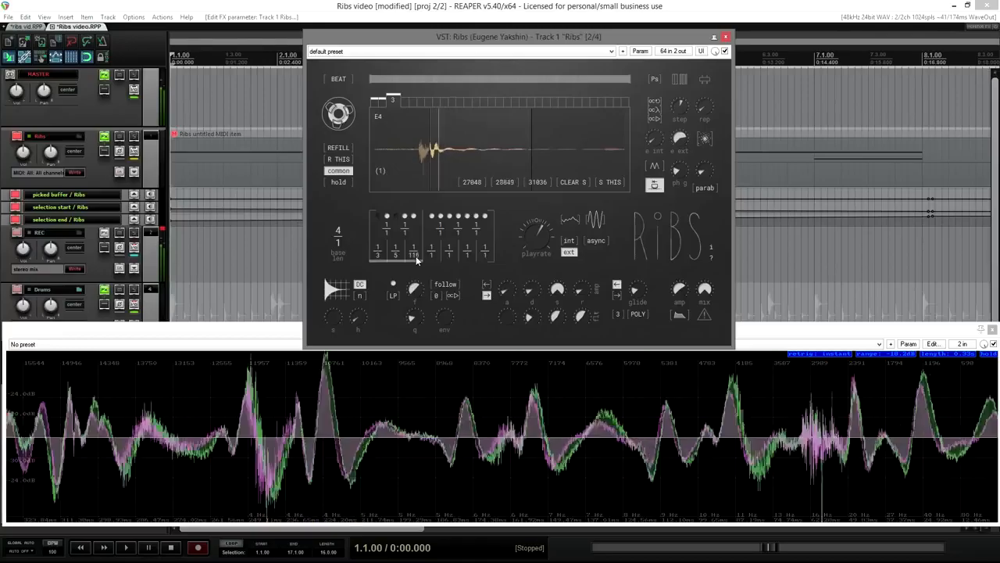
pyautogui.moveTo(437, 160)
pyautogui.mouseDown()
pyautogui.moveTo(465, 160)
pyautogui.moveTo(436, 159)
pyautogui.mouseUp()
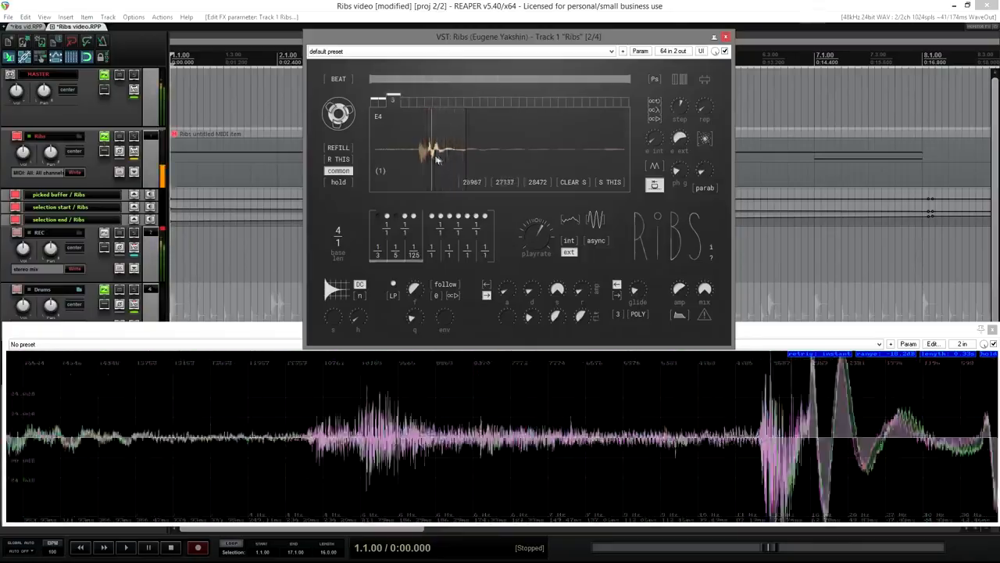
pyautogui.moveTo(470, 168); pyautogui.dragTo(451, 168)
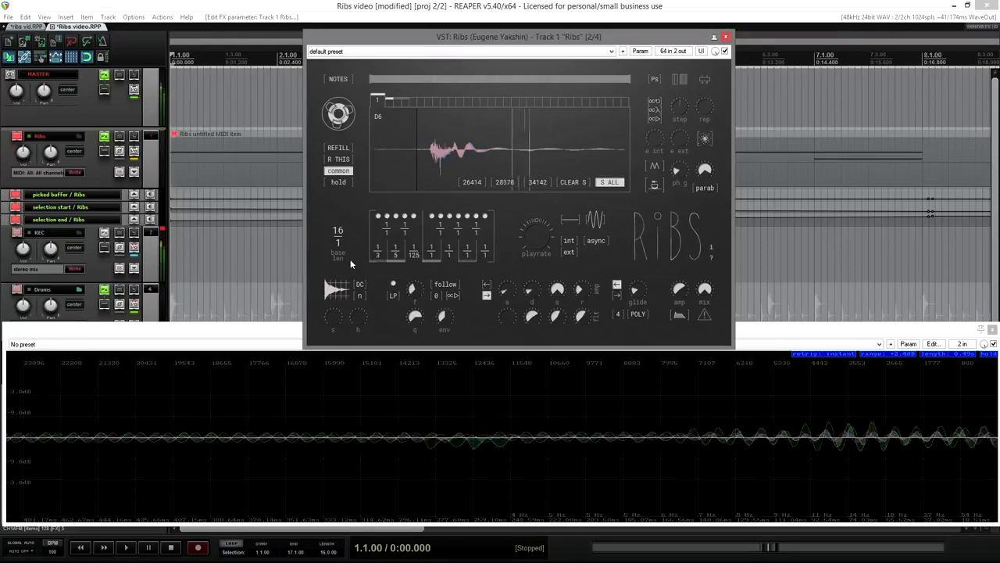
# Step: Set envelope amount 0.121 and base length 1/16, raise h, then sweep s up, down, and slightly up
pyautogui.moveTo(341, 290); pyautogui.dragTo(341, 279)
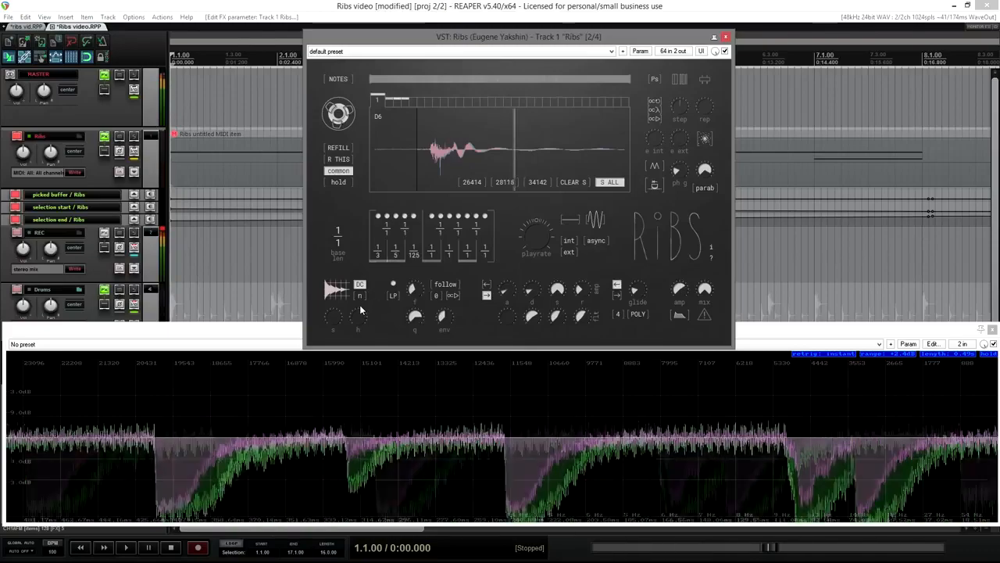
pyautogui.moveTo(341, 247); pyautogui.dragTo(358, 194)
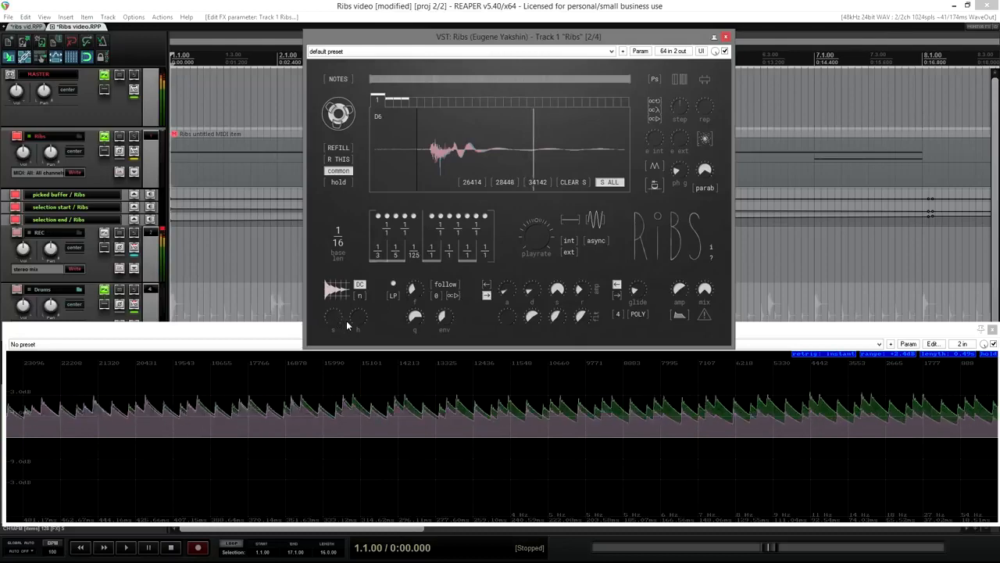
pyautogui.moveTo(354, 318); pyautogui.dragTo(366, 224)
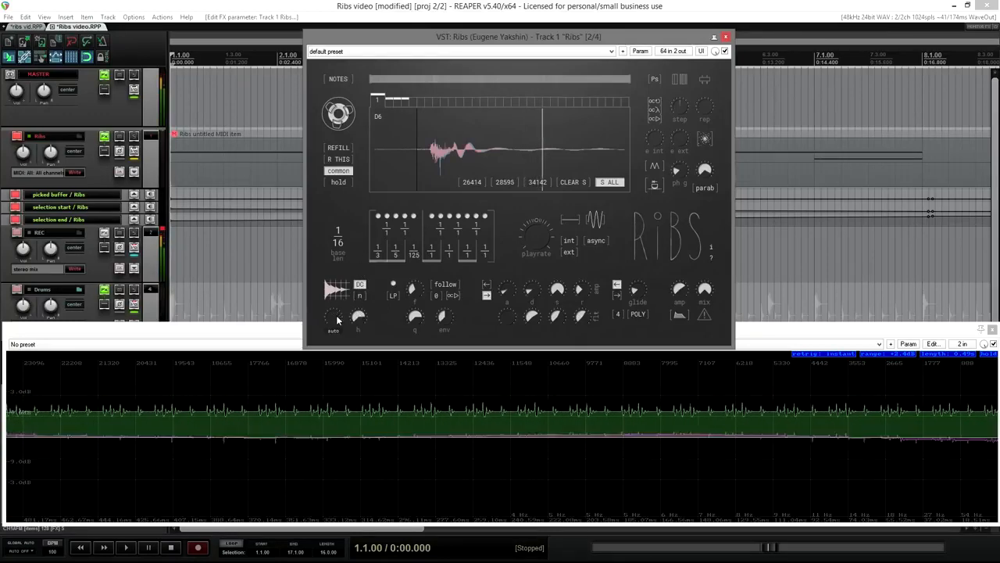
pyautogui.moveTo(336, 328); pyautogui.dragTo(349, 233)
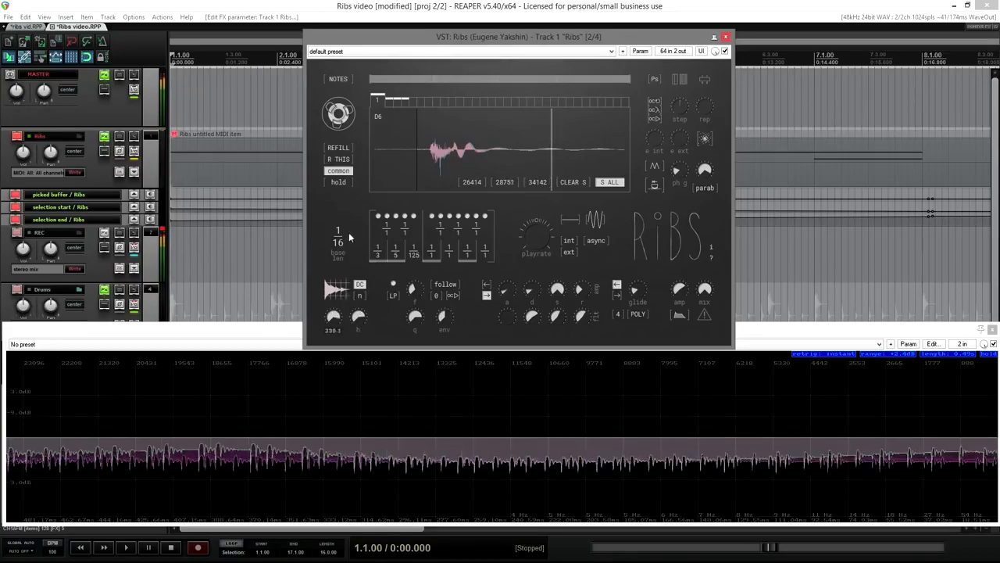
pyautogui.moveTo(347, 286); pyautogui.dragTo(358, 365)
pyautogui.moveTo(334, 318)
pyautogui.mouseDown()
pyautogui.moveTo(336, 327)
pyautogui.moveTo(354, 323)
pyautogui.moveTo(335, 315)
pyautogui.moveTo(336, 299)
pyautogui.mouseUp()
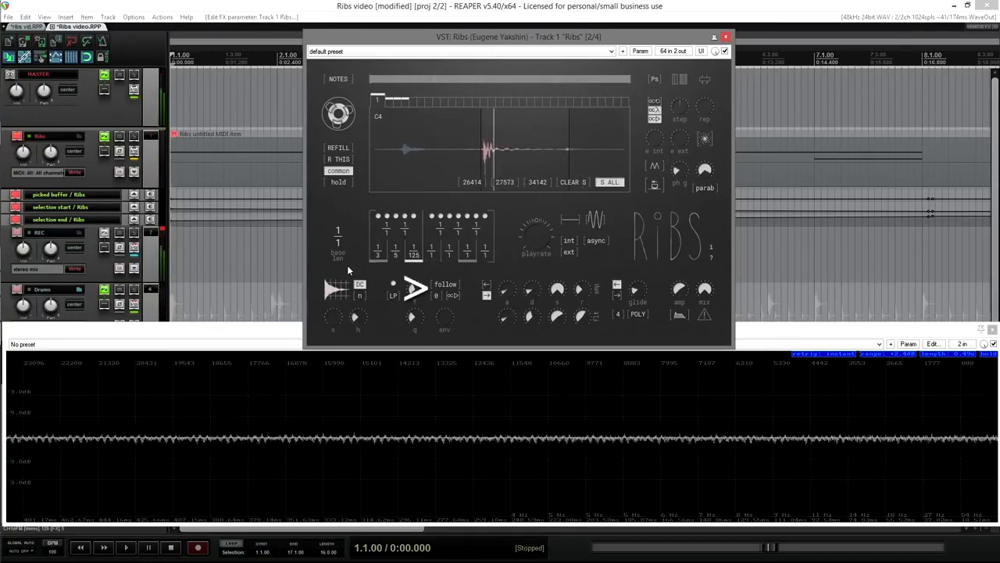
# Step: Adjust the filter cutoff, raise resonance to about 0.966, and make the filter envelope amount slightly negative
pyautogui.click(423, 289)
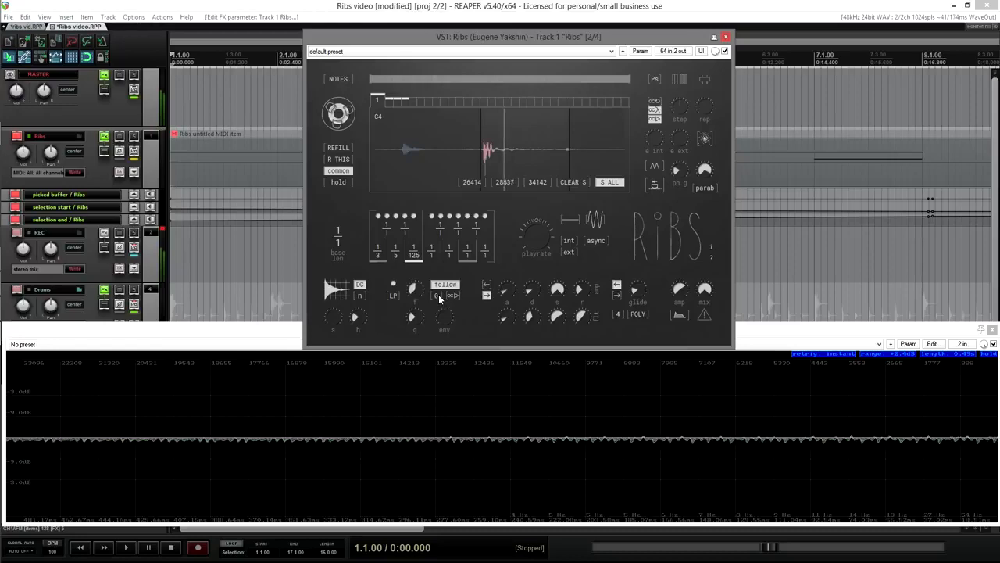
pyautogui.scroll(5, 438, 296)
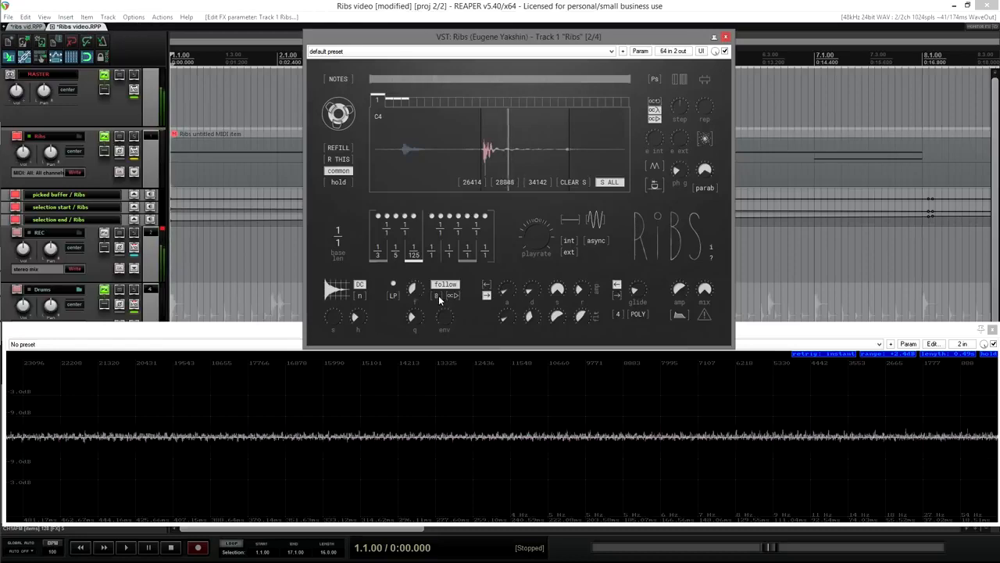
pyautogui.scroll(-4, 439, 295)
pyautogui.moveTo(416, 317); pyautogui.dragTo(419, 255)
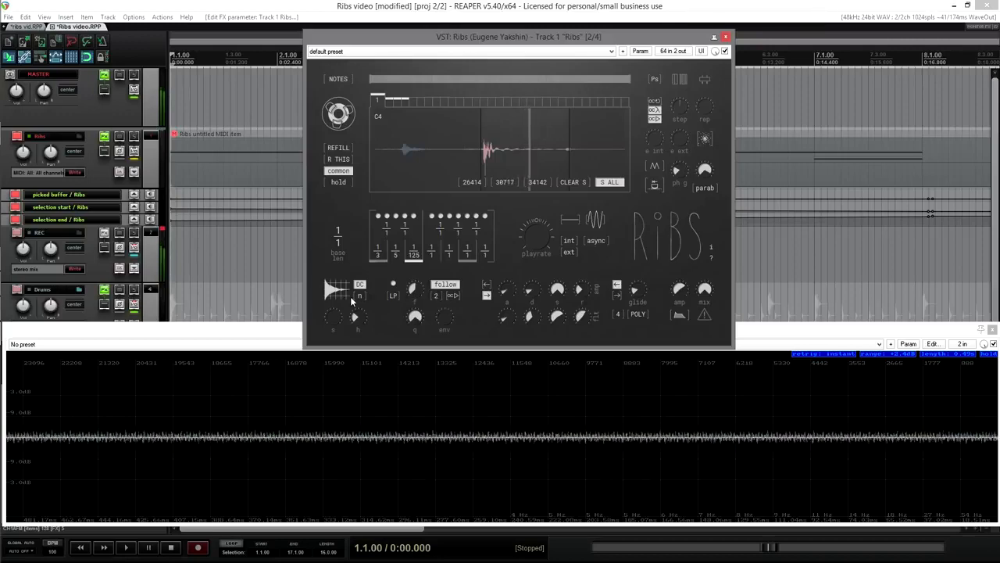
pyautogui.moveTo(450, 319)
pyautogui.moveTo(449, 319); pyautogui.dragTo(445, 348)
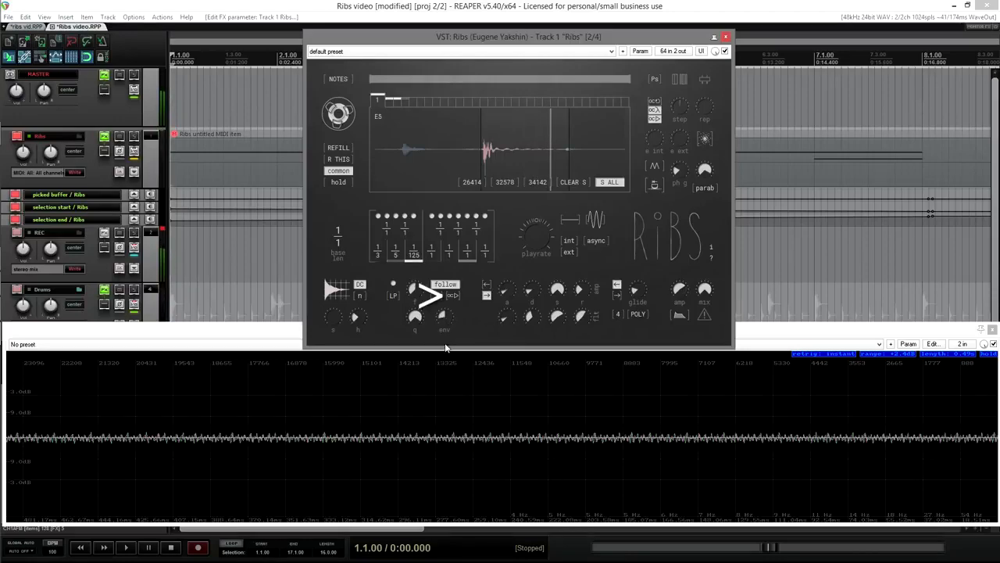
pyautogui.moveTo(449, 322)
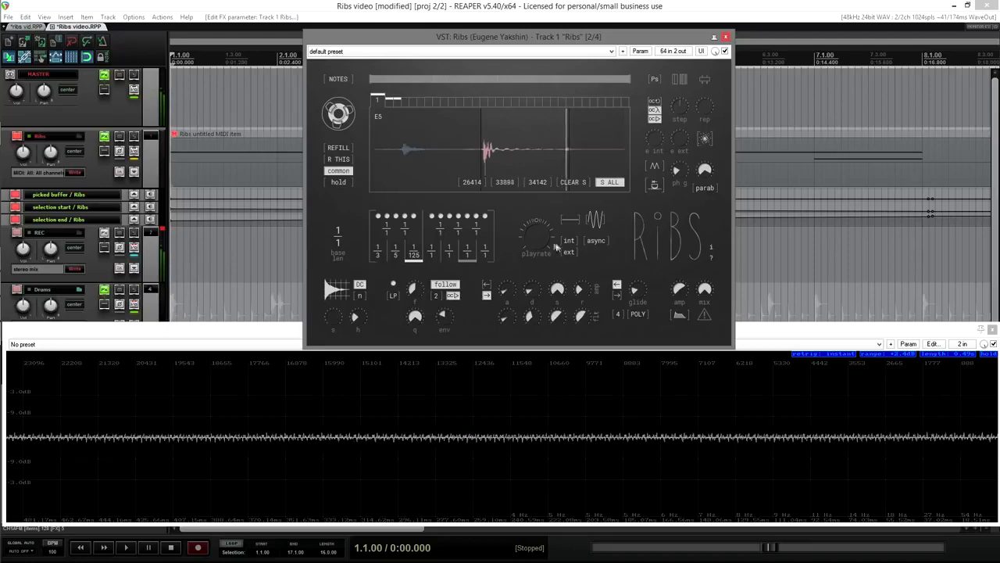
# Step: Move the play position earlier in the sample, raise the playrate to about 2.47, and change the envelope direction
pyautogui.moveTo(566, 152); pyautogui.dragTo(492, 153)
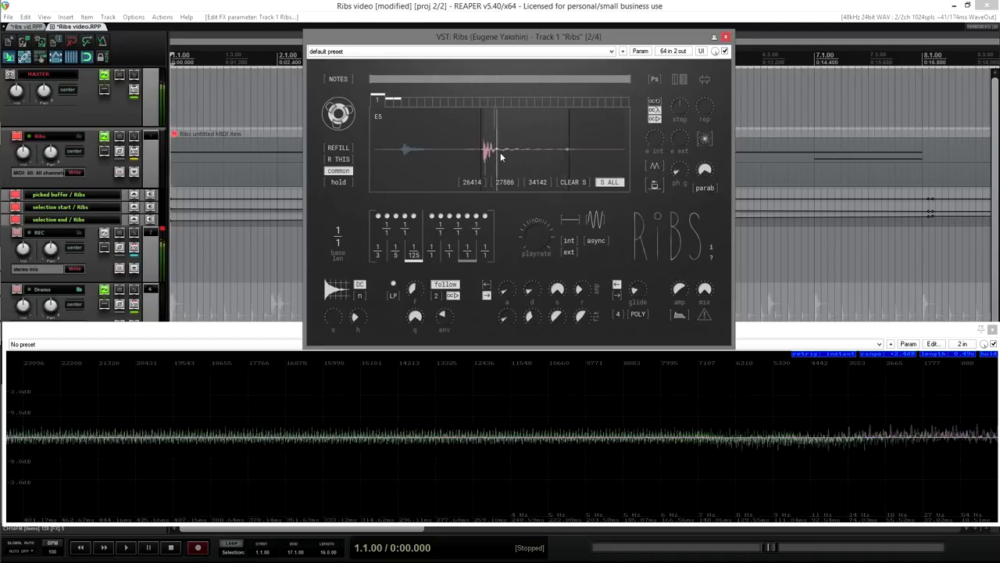
pyautogui.moveTo(494, 153)
pyautogui.mouseDown()
pyautogui.moveTo(485, 154)
pyautogui.moveTo(500, 150)
pyautogui.mouseUp()
pyautogui.moveTo(544, 238); pyautogui.dragTo(548, 228)
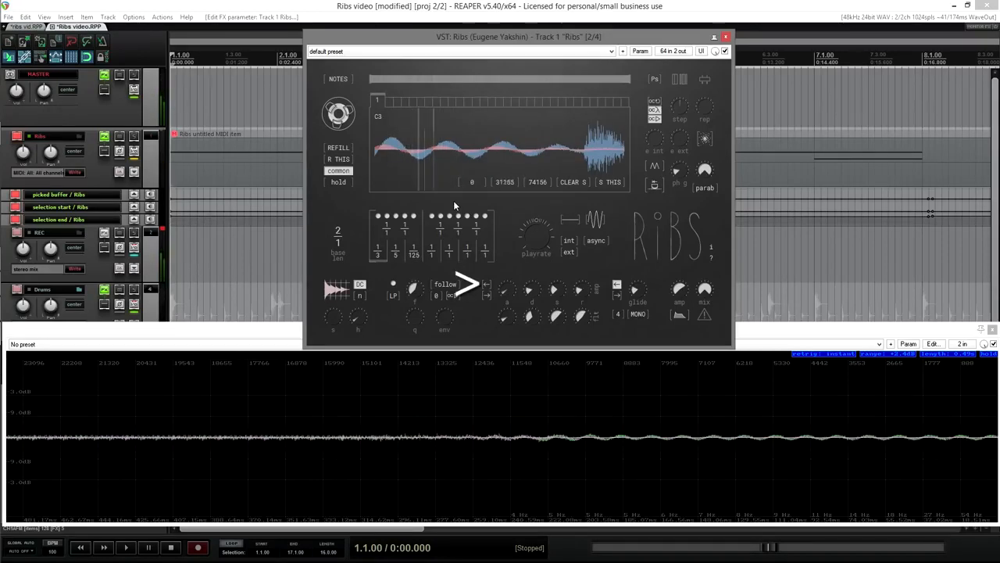
pyautogui.click(487, 295)
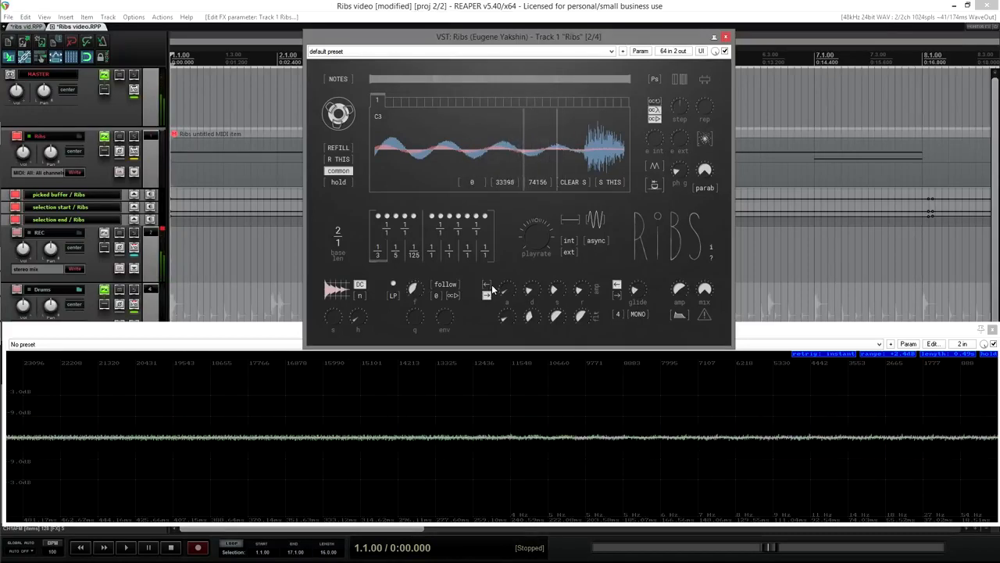
# Step: Flip the other envelope's direction, switch Ribs from MONO to POLY, and raise voices from 2 to 6
pyautogui.click(487, 284)
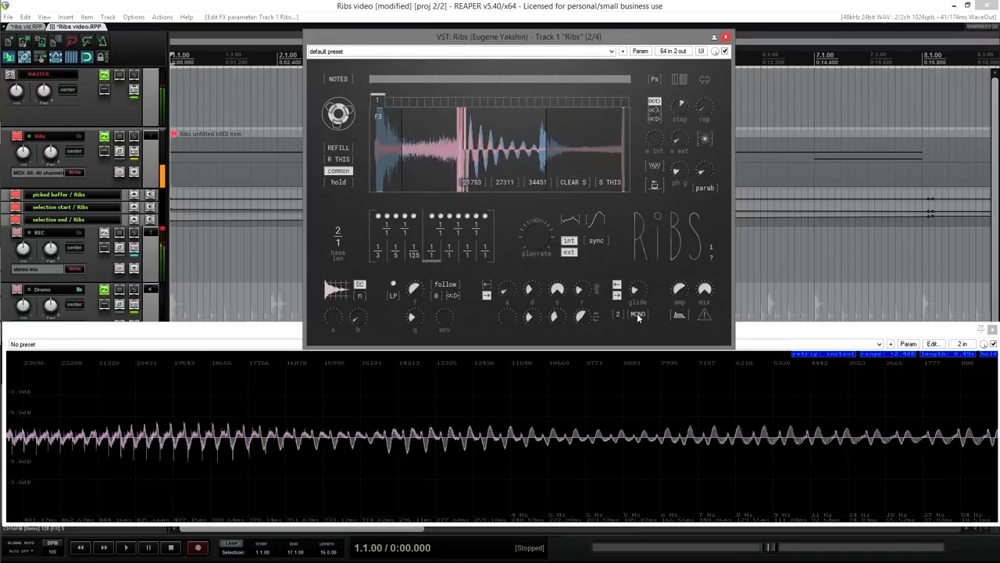
pyautogui.click(639, 315)
pyautogui.moveTo(589, 297)
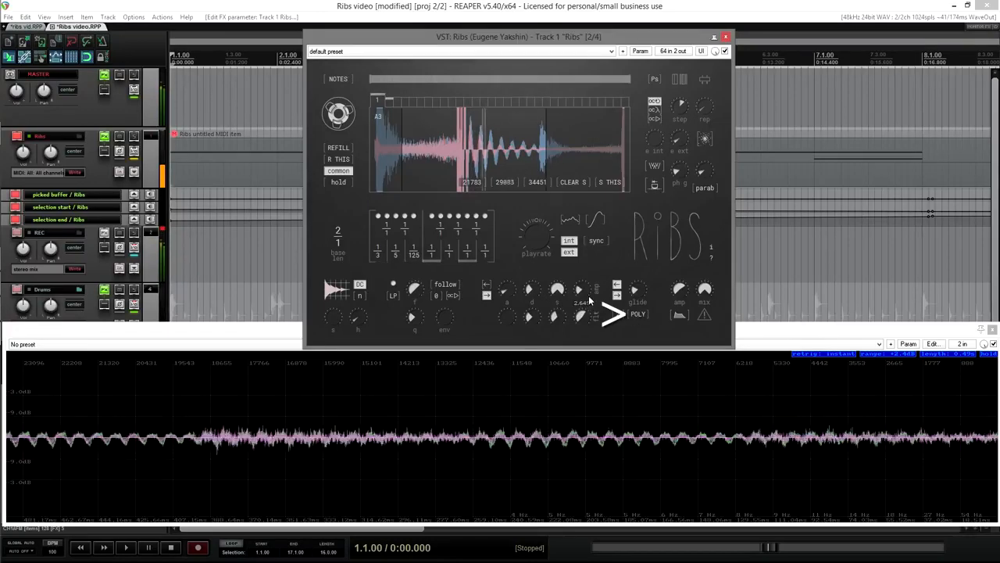
pyautogui.click(619, 315)
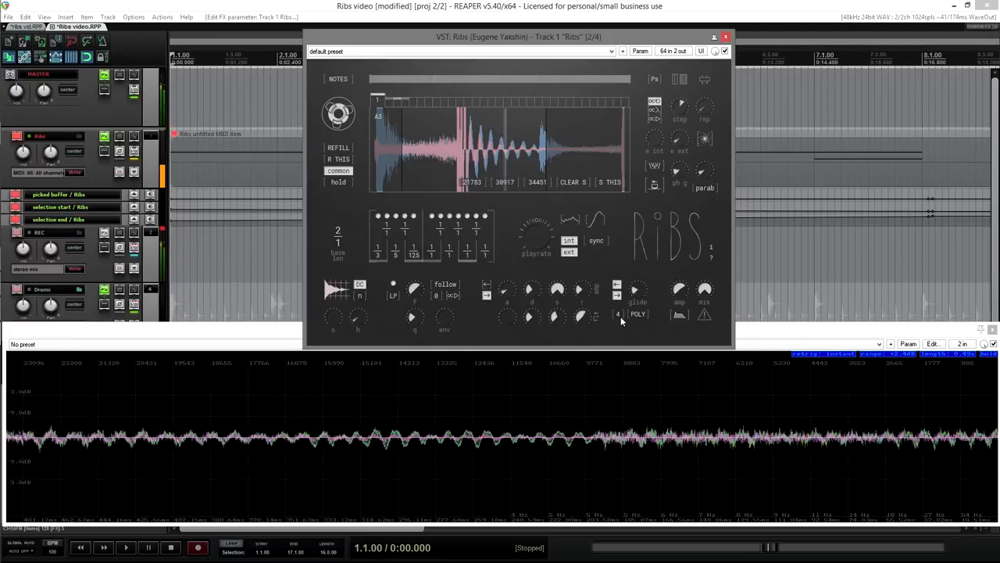
pyautogui.click(621, 317)
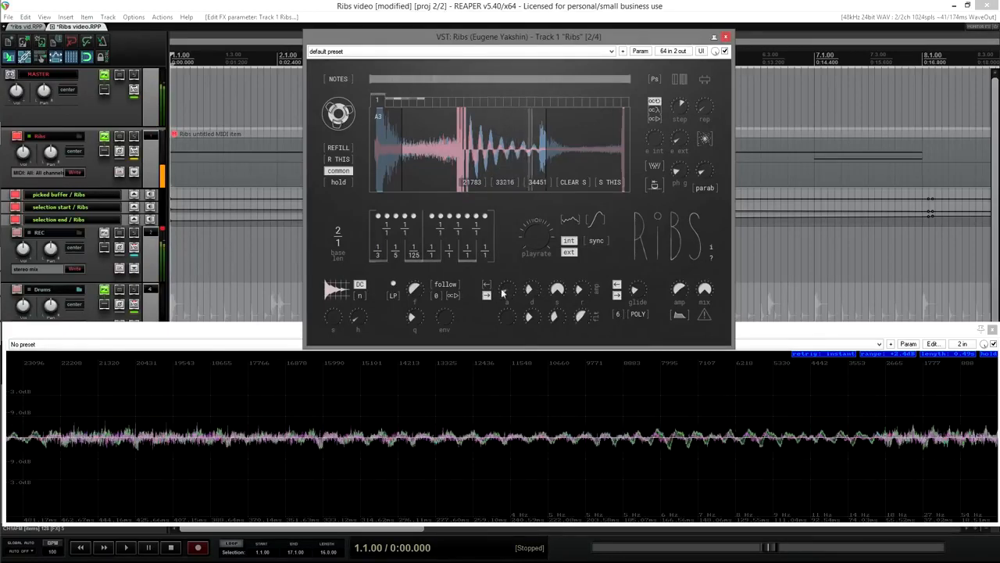
pyautogui.moveTo(578, 289)
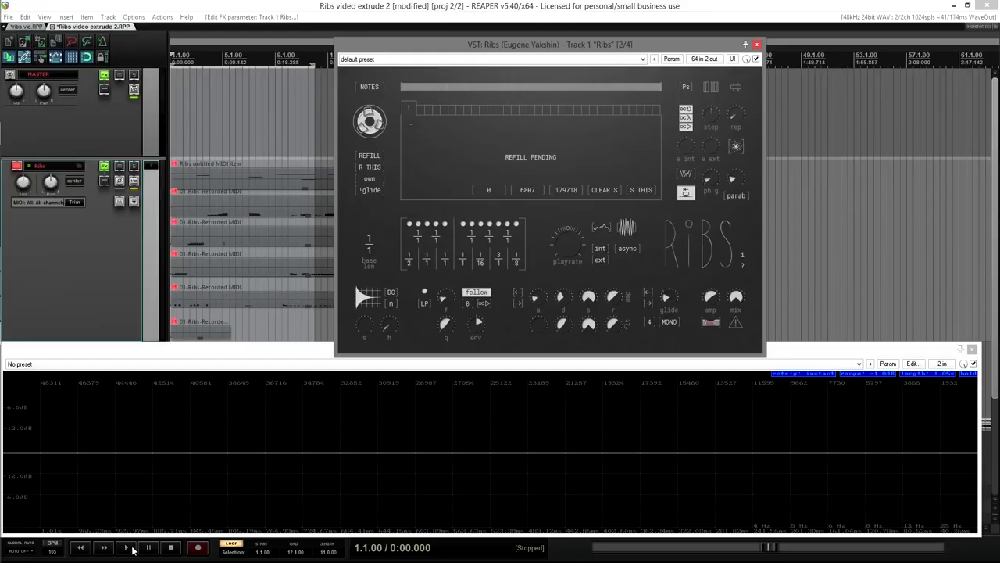
# Step: Start playback of the extrude project and hit CLEAR S so the Ribs buffer refills
pyautogui.click(129, 548)
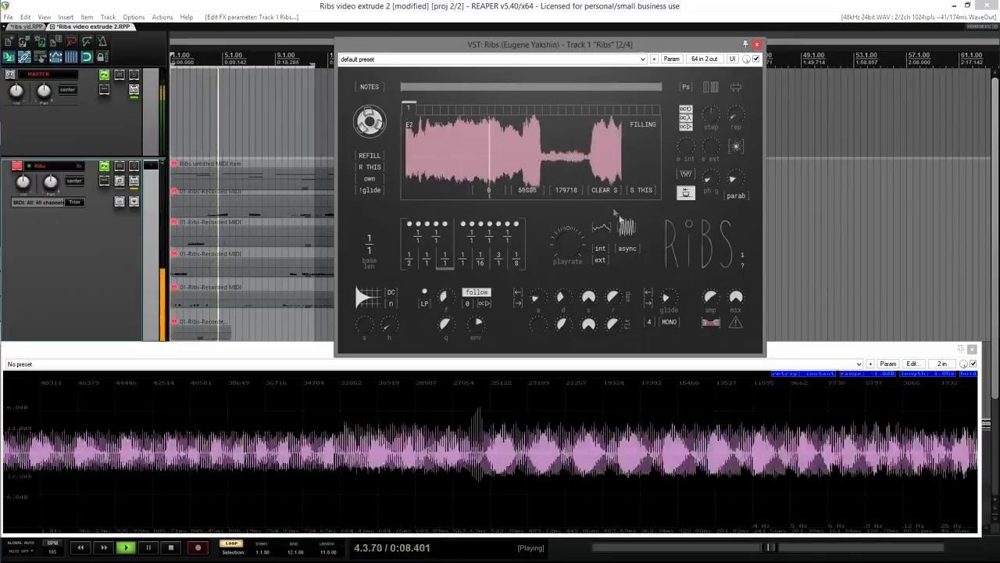
pyautogui.click(602, 191)
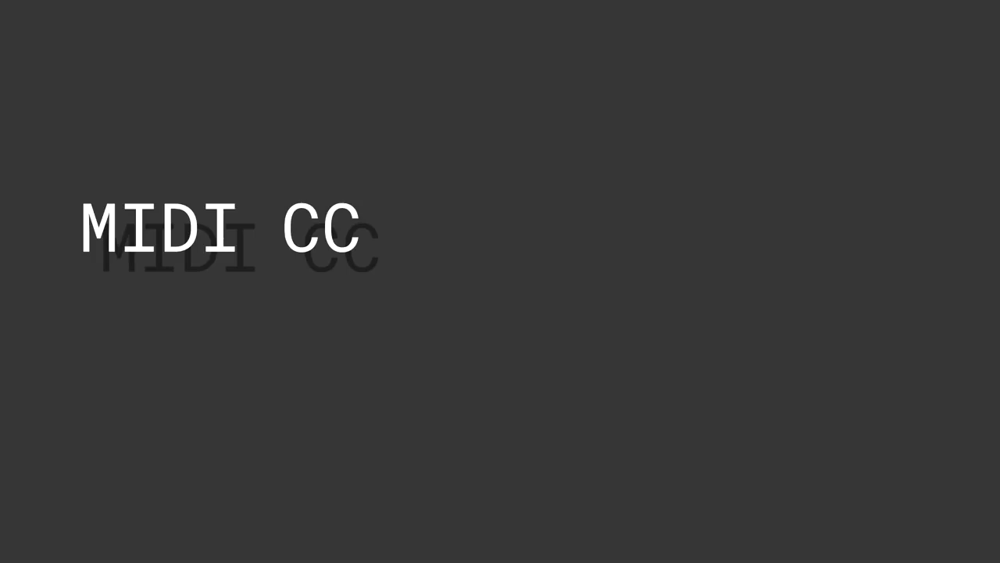
# Step: Request a refill of the Ribs buffer from its right-click options
pyautogui.rightClick(372, 97)
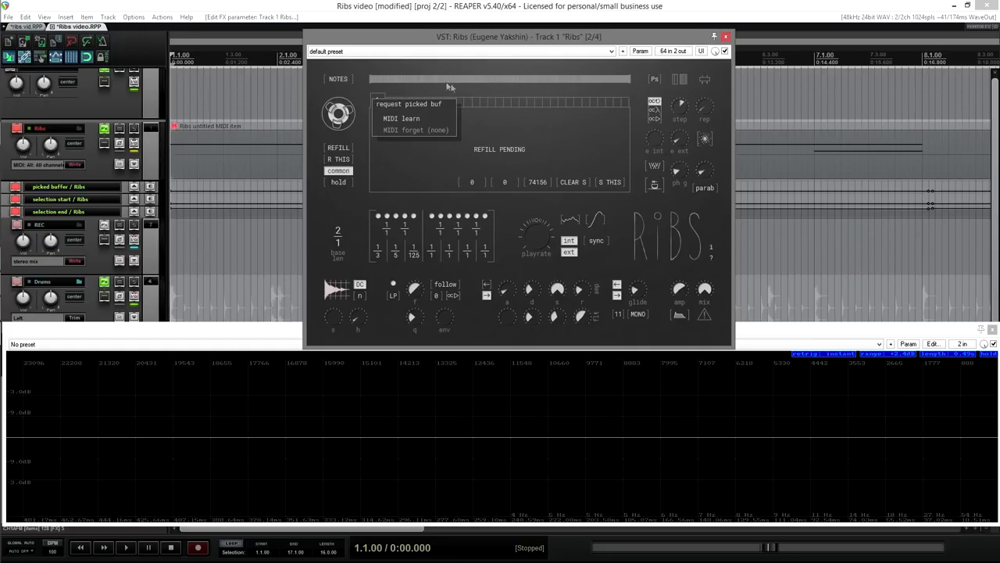
pyautogui.click(399, 104)
pyautogui.rightClick(491, 99)
pyautogui.click(519, 118)
# Step: MIDI-learn the playrate to CC#1, check the mapping, then erase the plugin's whole MIDI map
pyautogui.rightClick(531, 234)
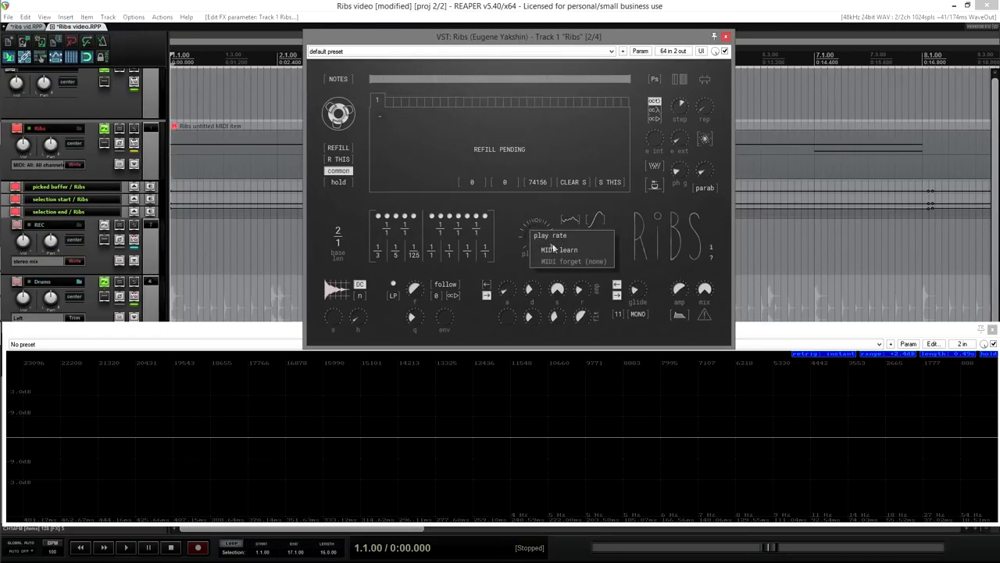
pyautogui.click(559, 250)
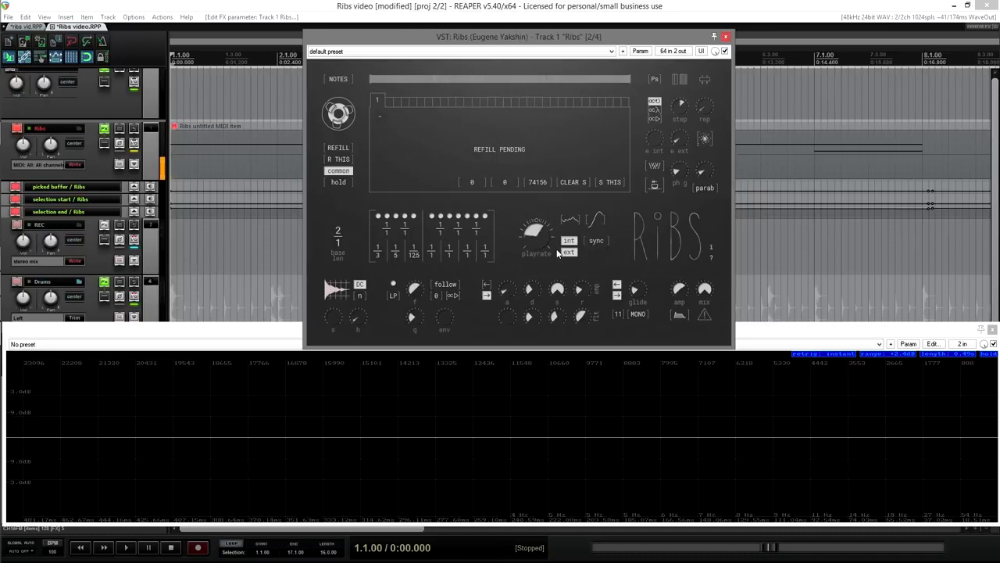
pyautogui.rightClick(539, 230)
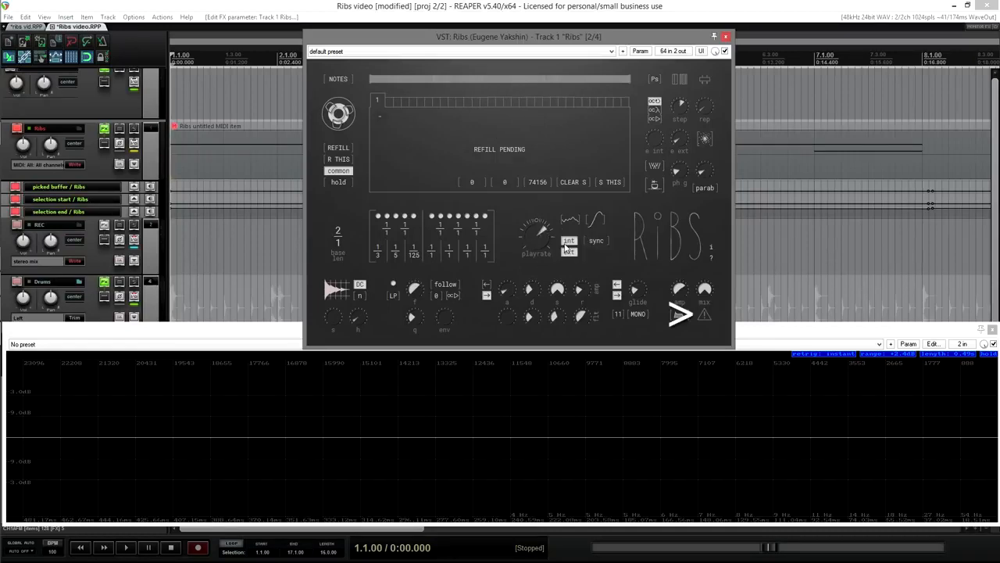
pyautogui.click(704, 314)
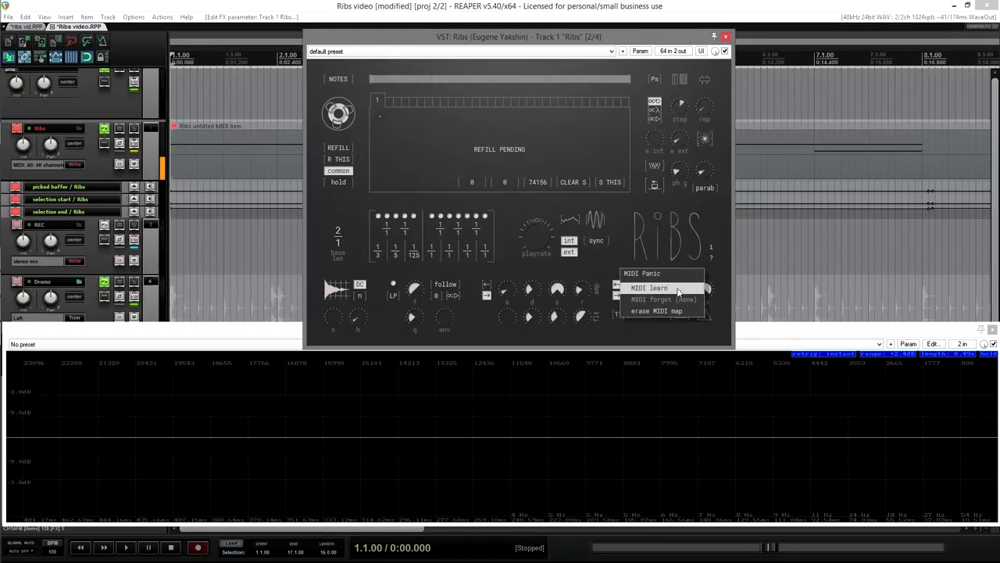
pyautogui.click(678, 311)
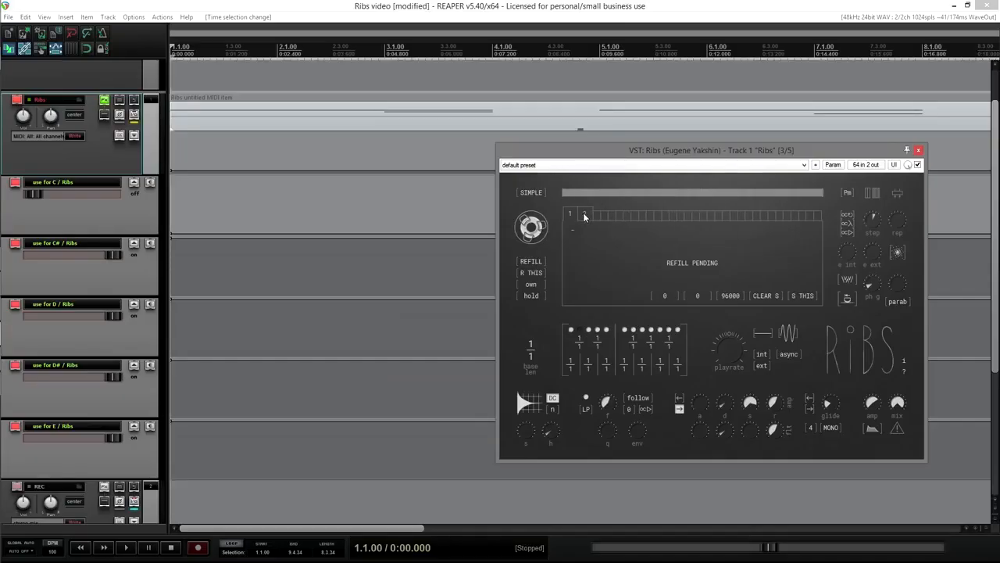
# Step: Step the picked Ribs buffer through steps 2, 3, 4 and 5
pyautogui.click(583, 217)
pyautogui.click(592, 219)
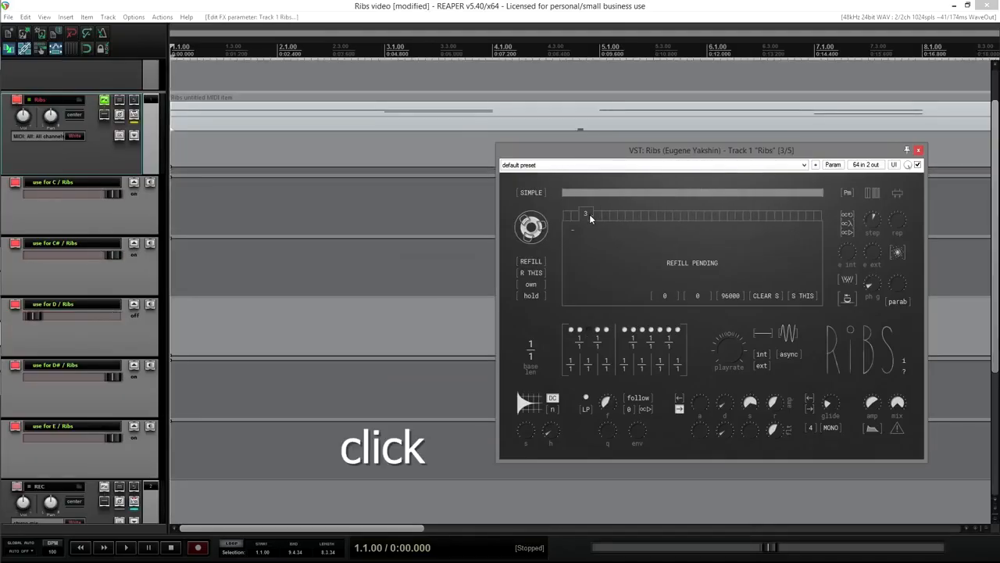
pyautogui.click(603, 220)
pyautogui.click(604, 220)
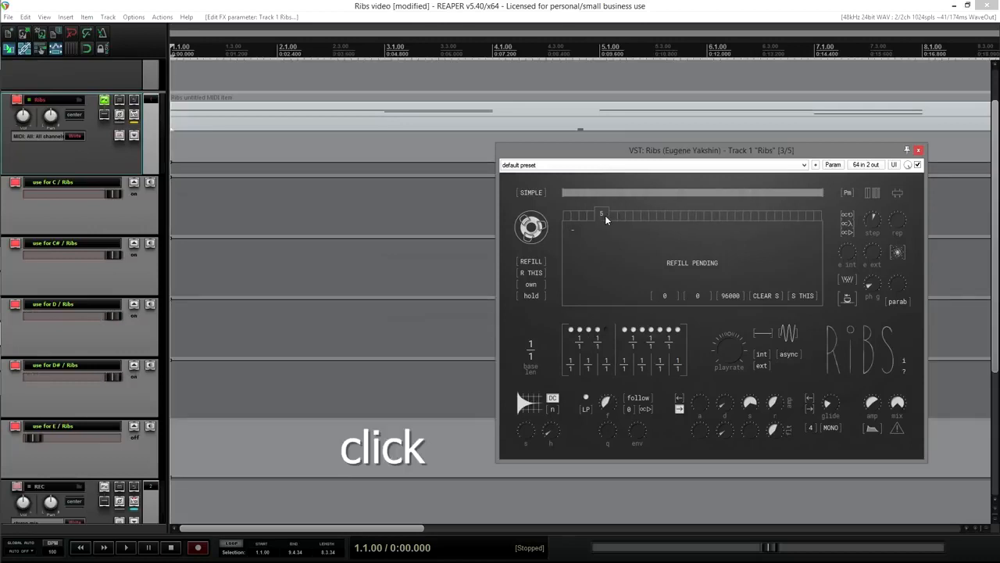
pyautogui.click(567, 221)
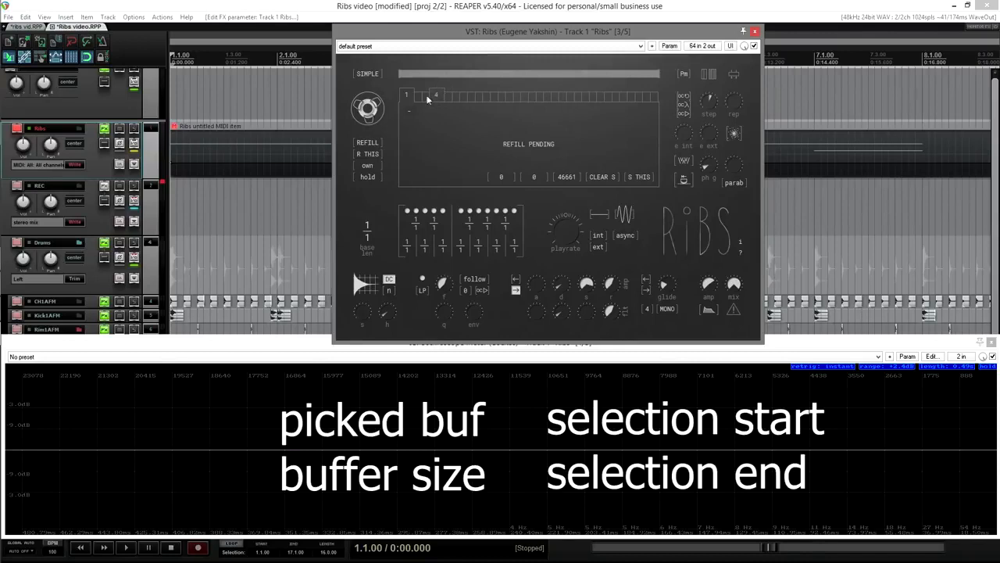
# Step: Lengthen the buffer size, pick buffer 30 and select a region inside it
pyautogui.moveTo(369, 111)
pyautogui.mouseDown()
pyautogui.moveTo(368, 101)
pyautogui.moveTo(368, 110)
pyautogui.mouseUp()
pyautogui.click(633, 97)
pyautogui.moveTo(505, 141); pyautogui.dragTo(533, 144)
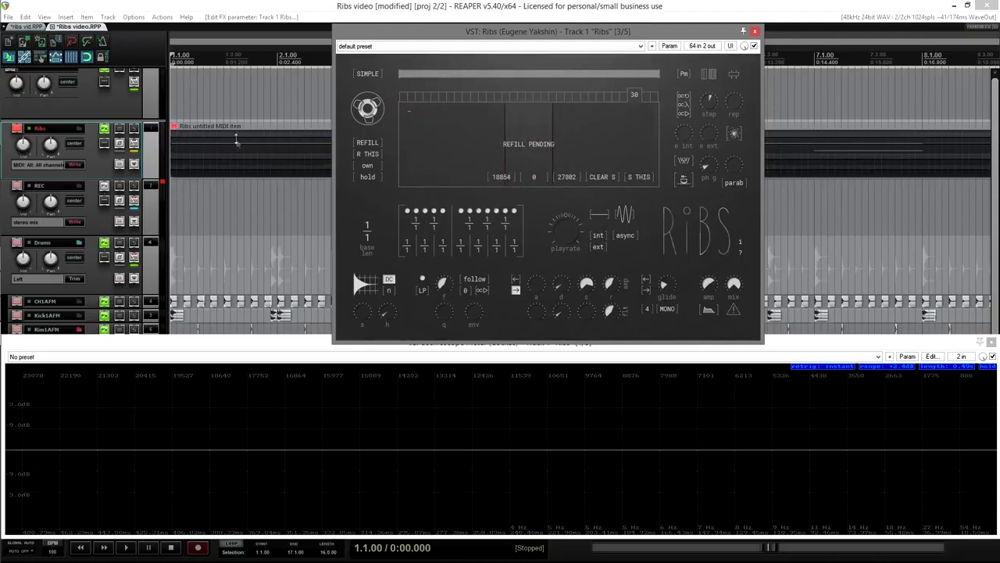
# Step: Show the buffer size, selection start, selection end and picked buffer envelopes in their own lanes
pyautogui.rightClick(239, 145)
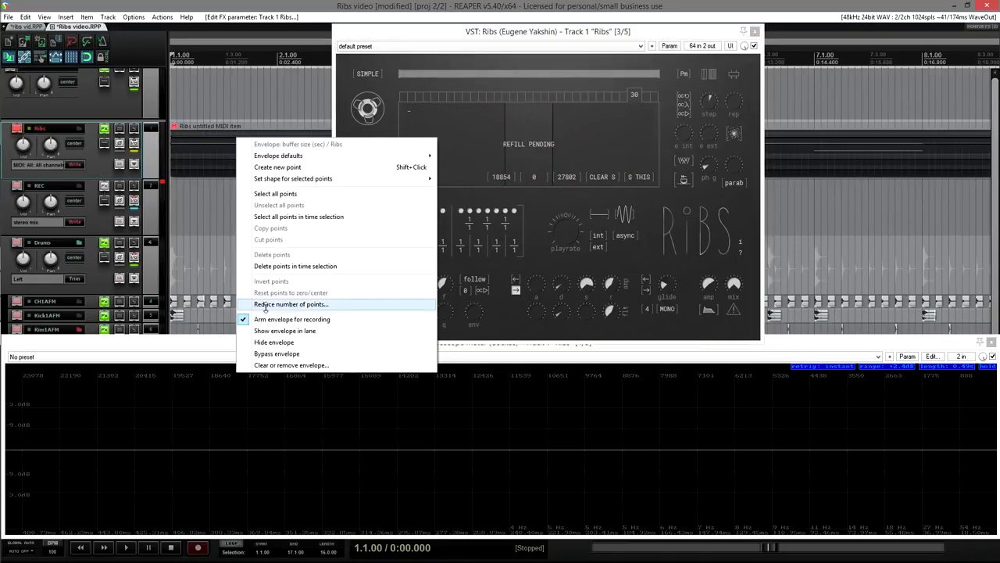
pyautogui.click(283, 331)
pyautogui.rightClick(232, 157)
pyautogui.click(261, 351)
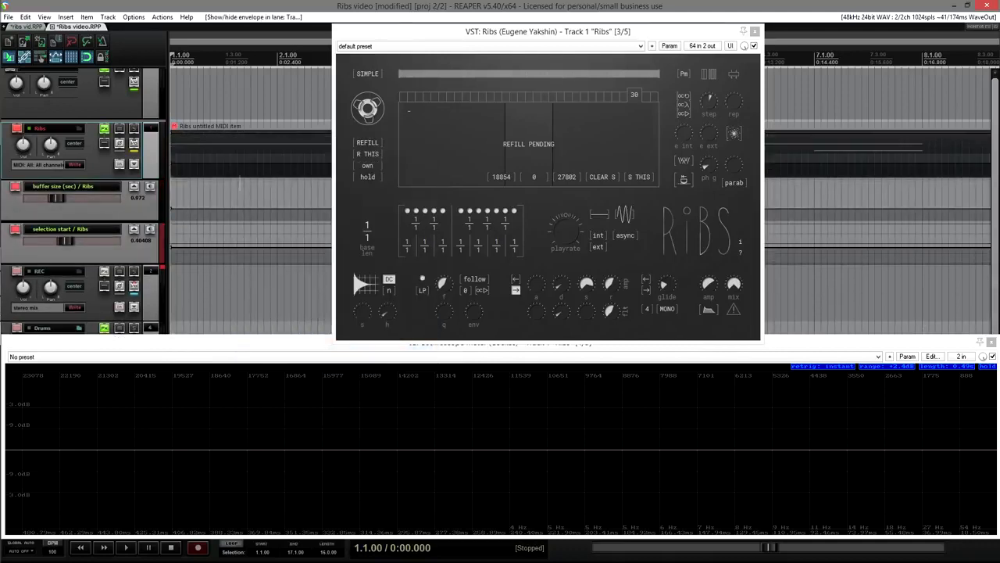
pyautogui.rightClick(243, 165)
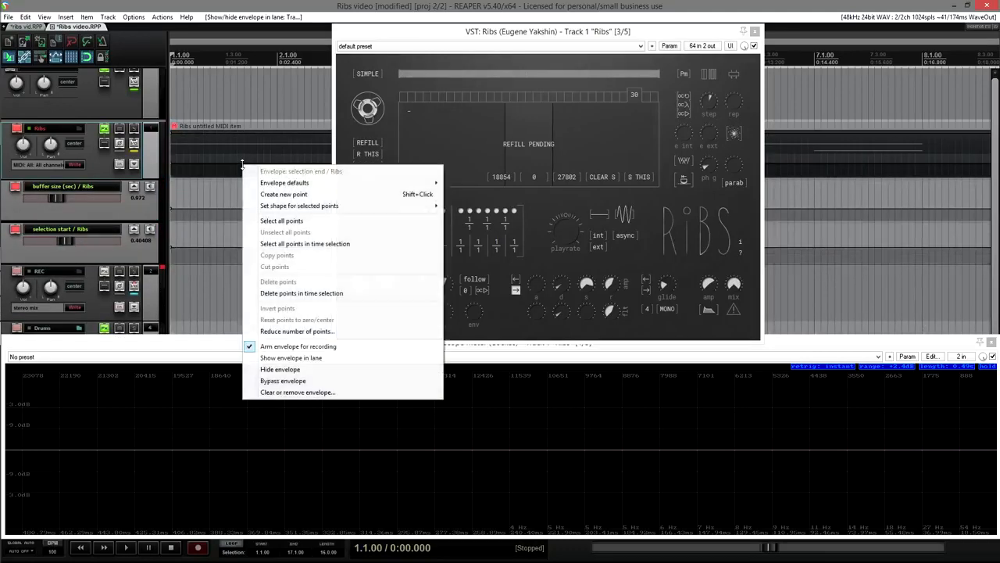
pyautogui.click(269, 358)
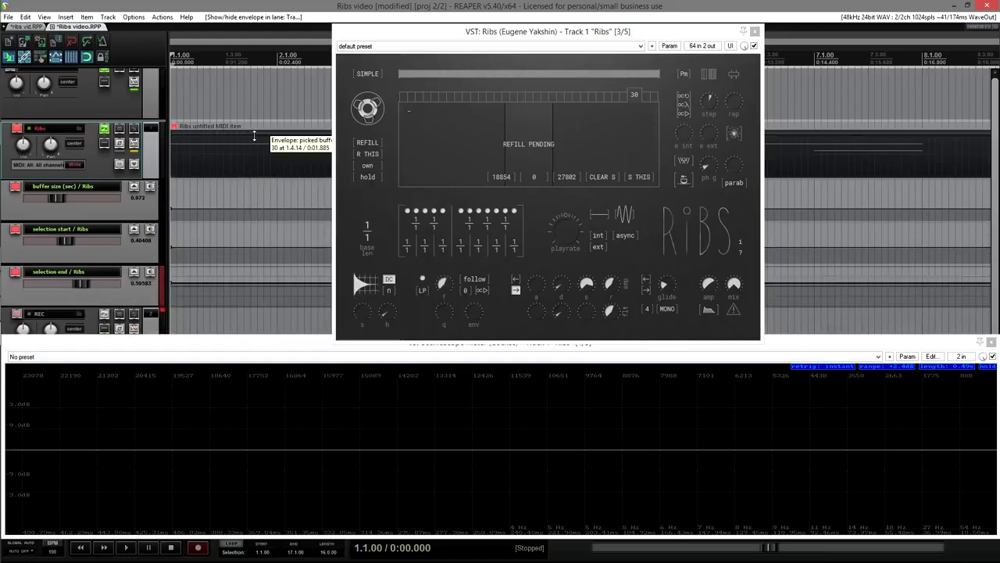
pyautogui.rightClick(254, 136)
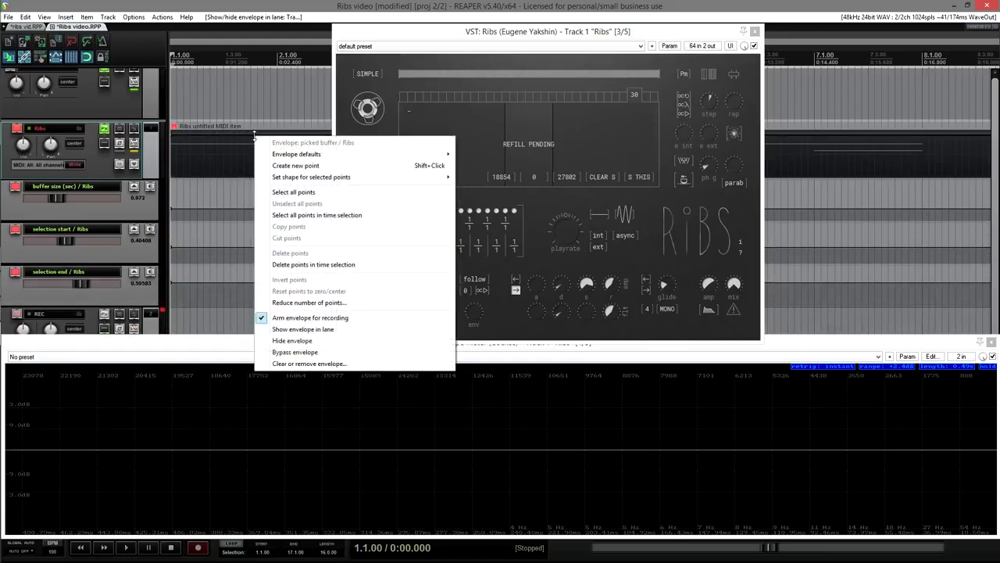
pyautogui.click(307, 329)
# Step: Set the track's automation mode to Read
pyautogui.scroll(-1, 156, 112)
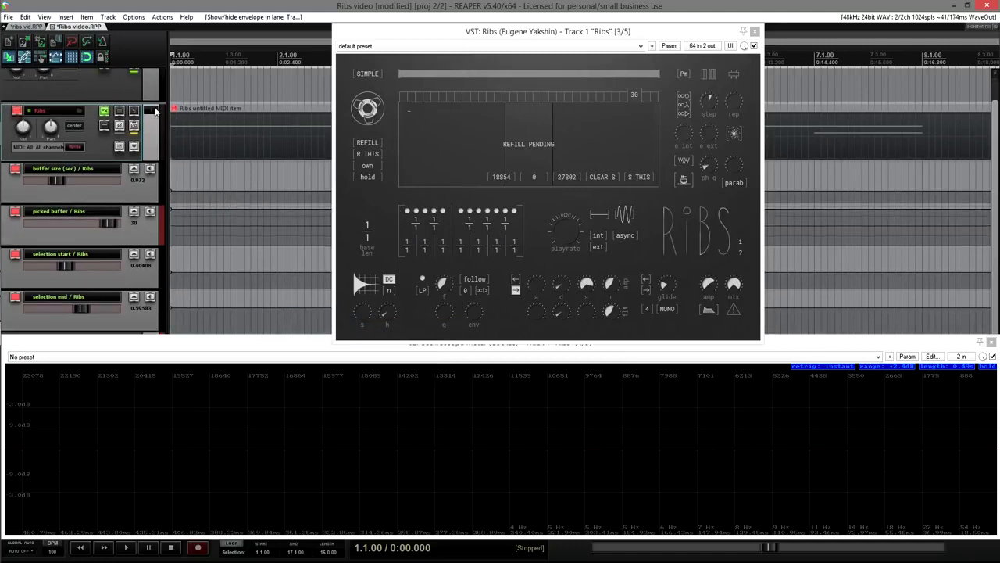
pyautogui.click(80, 147)
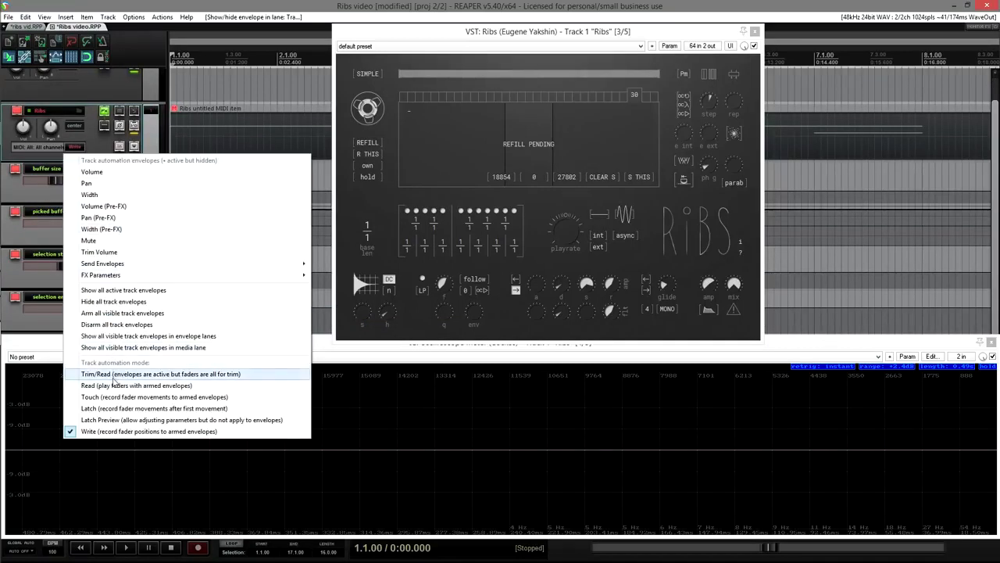
pyautogui.click(116, 386)
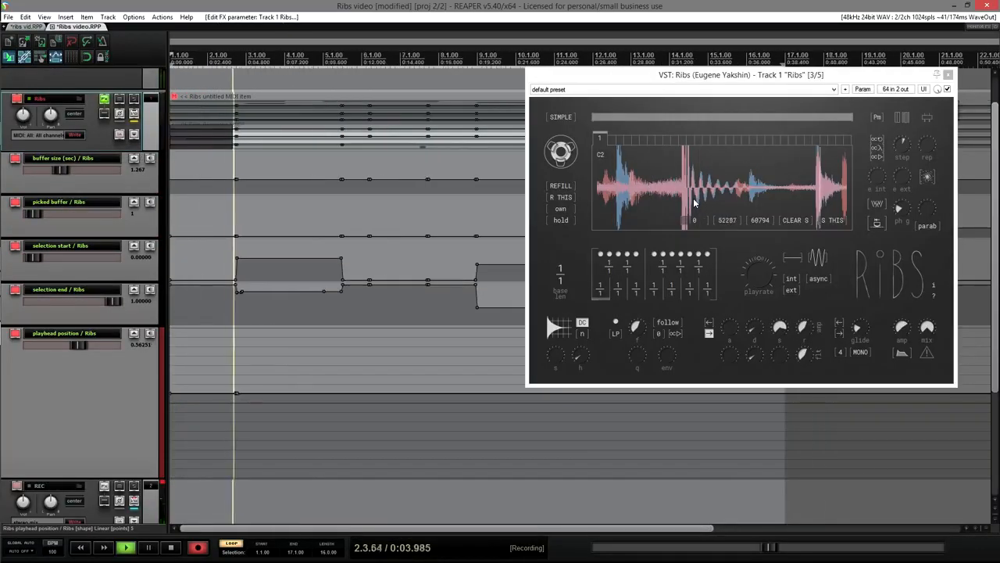
# Step: Jump the Ribs playback point twice in the waveform while recording, then stop to keep the envelope
pyautogui.scroll(2, 699, 192)
pyautogui.click(655, 189)
pyautogui.click(747, 187)
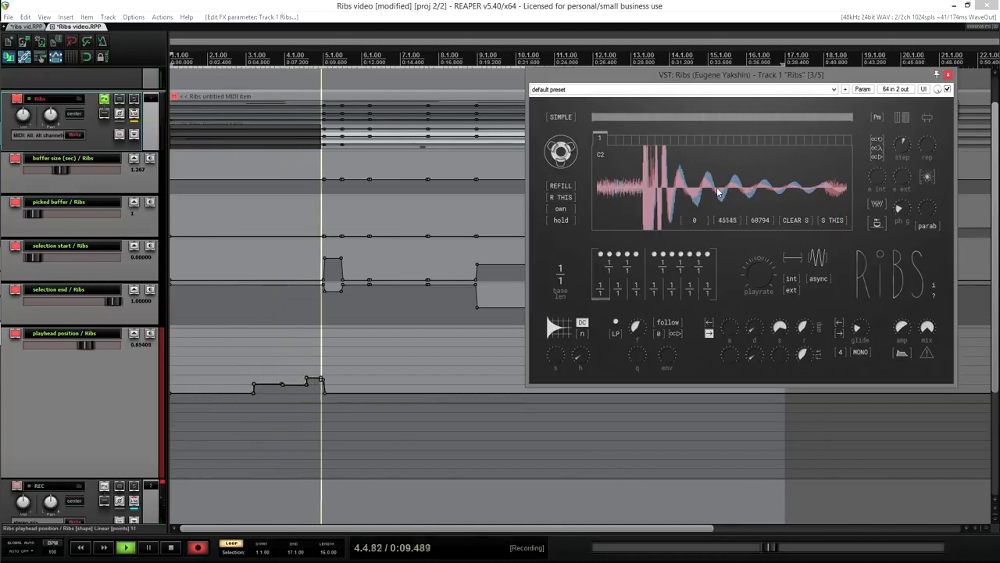
pyautogui.scroll(2, 701, 192)
pyautogui.scroll(-3, 701, 192)
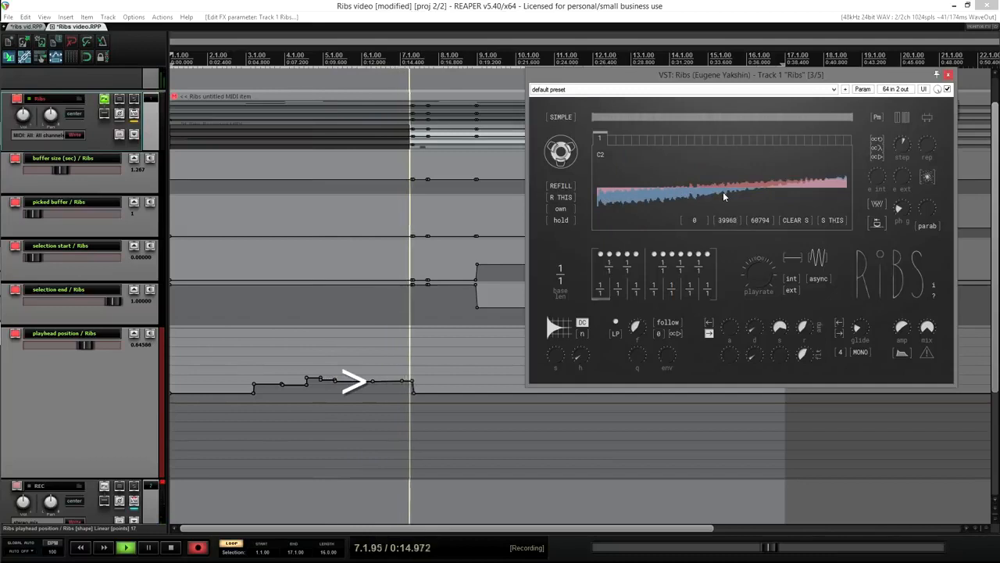
pyautogui.scroll(-2, 724, 196)
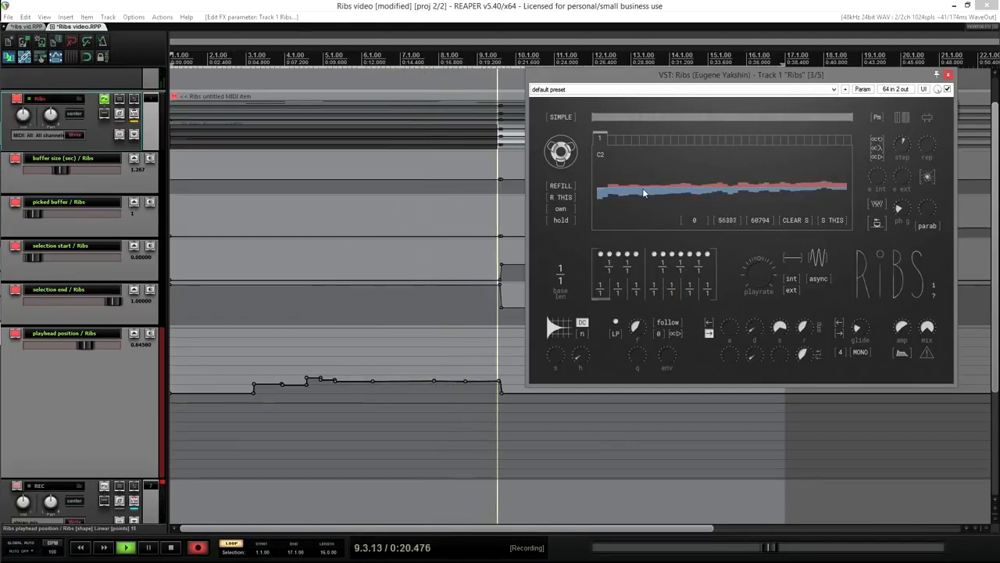
pyautogui.click(196, 546)
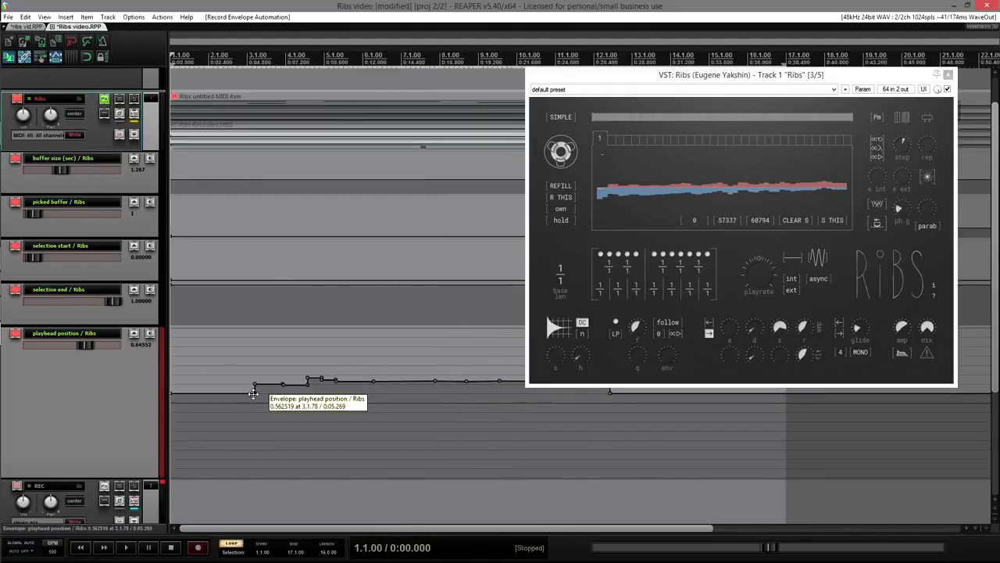
# Step: Delete the recorded playhead position points and check the playhead value's options
pyautogui.press('Delete')
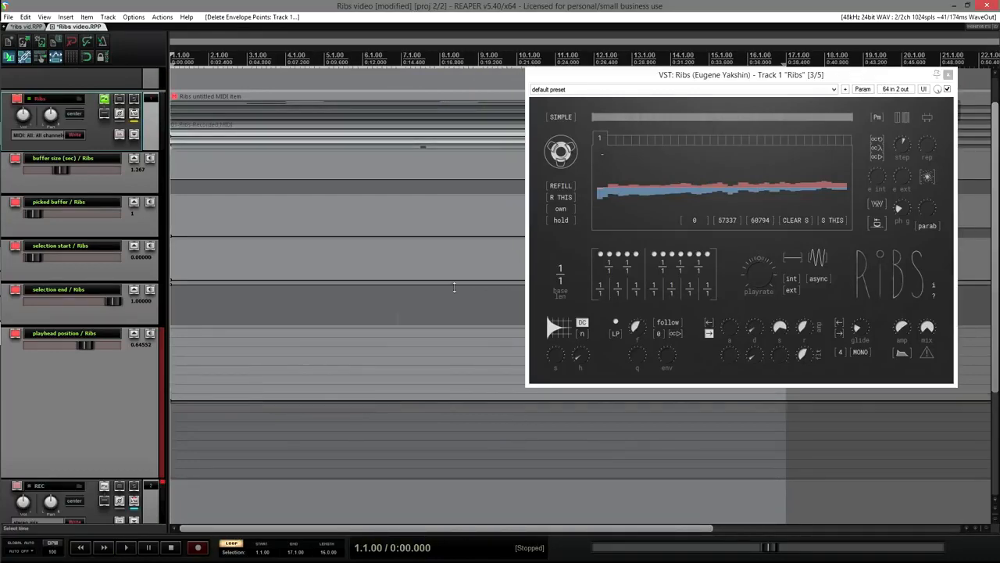
pyautogui.rightClick(725, 223)
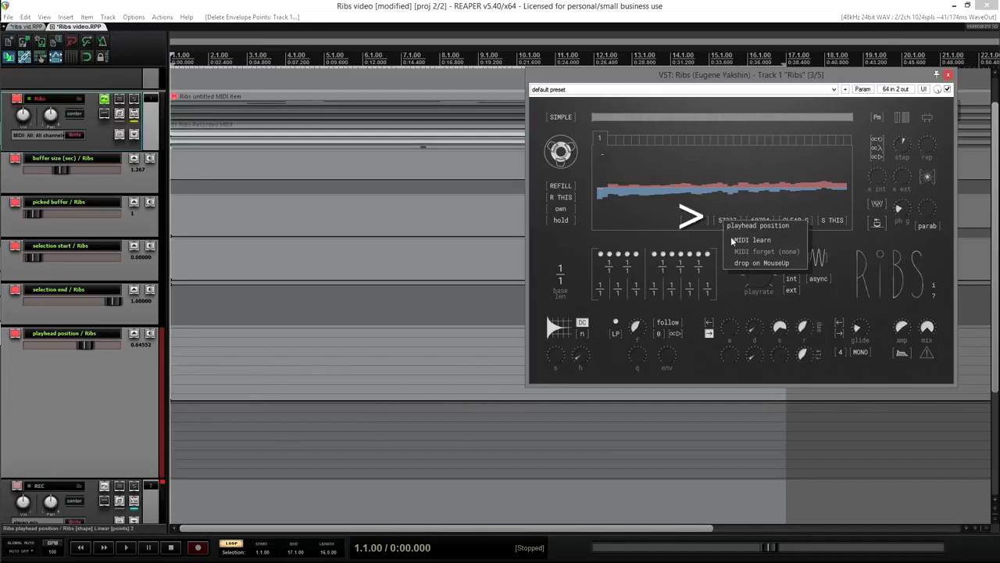
pyautogui.click(736, 263)
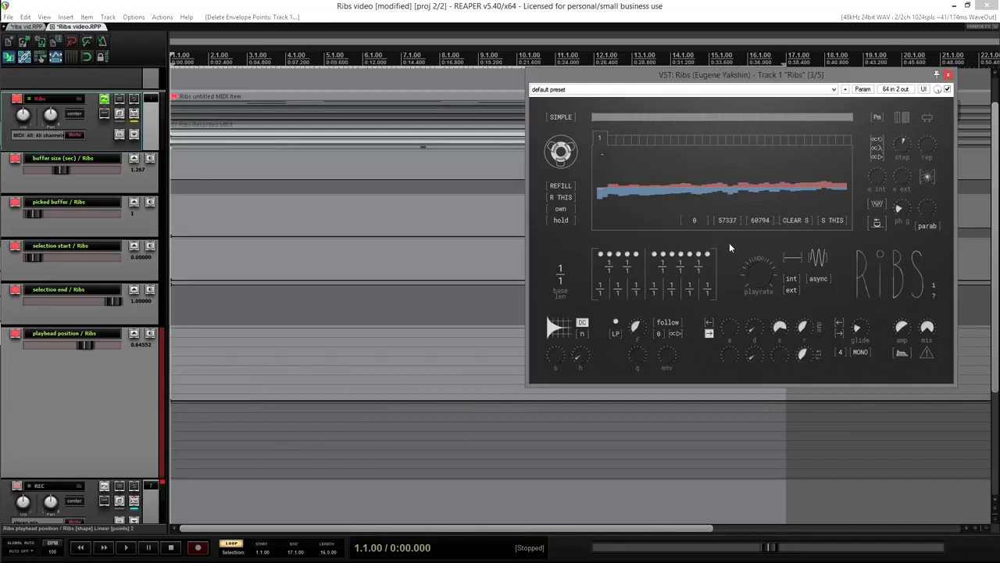
# Step: Record seven playhead-jump spikes, then nudge one base point and draw a new curve over the envelope
pyautogui.click(197, 547)
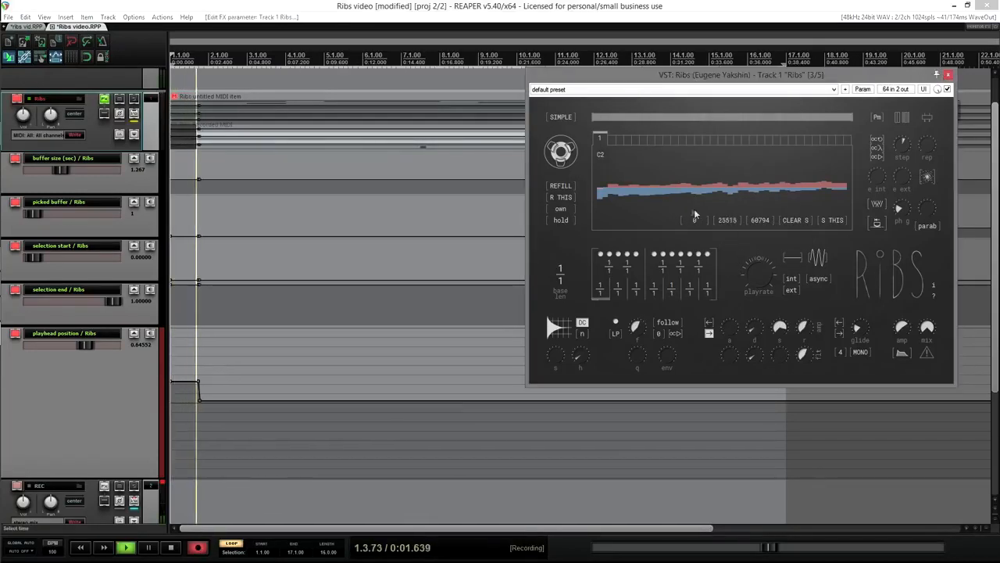
pyautogui.click(646, 189)
pyautogui.click(682, 190)
pyautogui.click(685, 190)
pyautogui.click(687, 189)
pyautogui.click(692, 188)
pyautogui.click(698, 188)
pyautogui.click(706, 189)
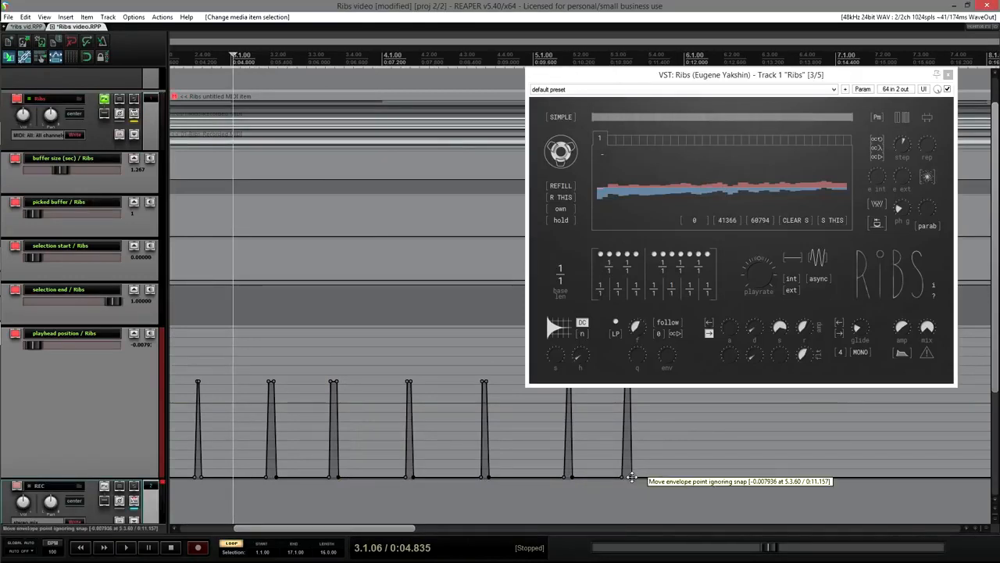
pyautogui.moveTo(631, 479); pyautogui.dragTo(628, 480)
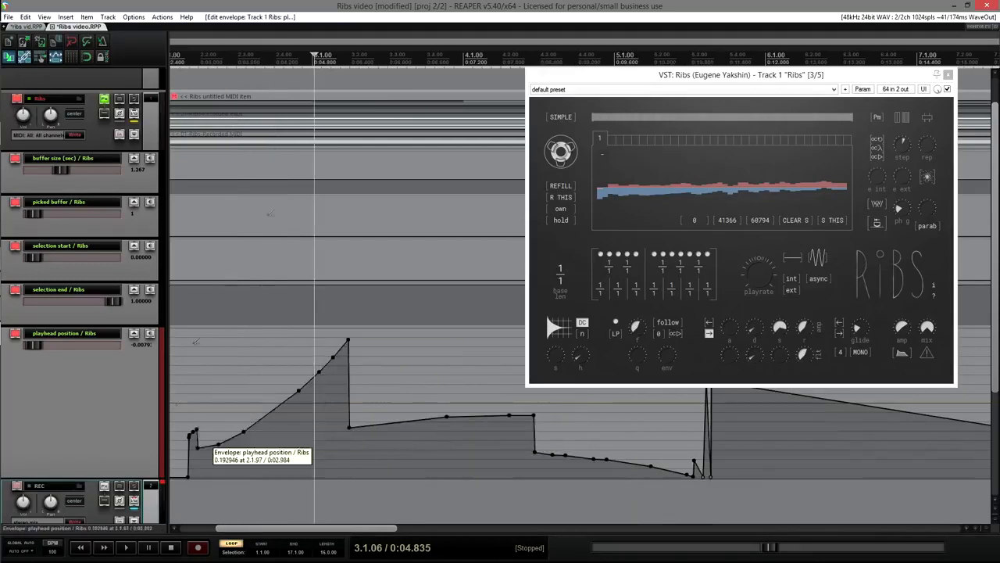
pyautogui.moveTo(197, 441)
pyautogui.mouseDown()
pyautogui.moveTo(302, 344)
pyautogui.moveTo(367, 336)
pyautogui.moveTo(346, 344)
pyautogui.mouseUp()
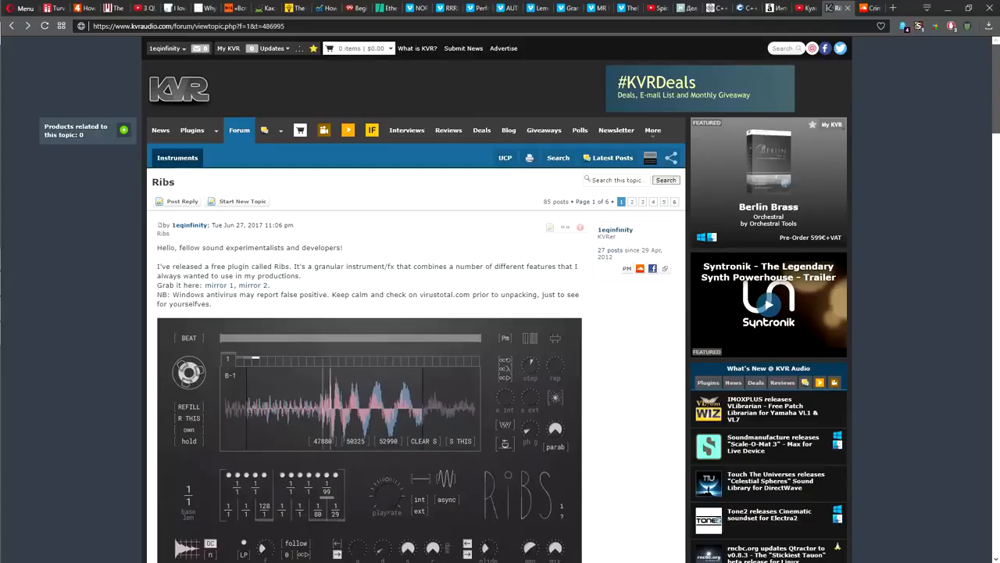
# Step: Scroll through the KVR Ribs forum thread, then open the Ribs about box and its Patreon link
pyautogui.scroll(-10, 500, 313)
pyautogui.scroll(-15, 501, 312)
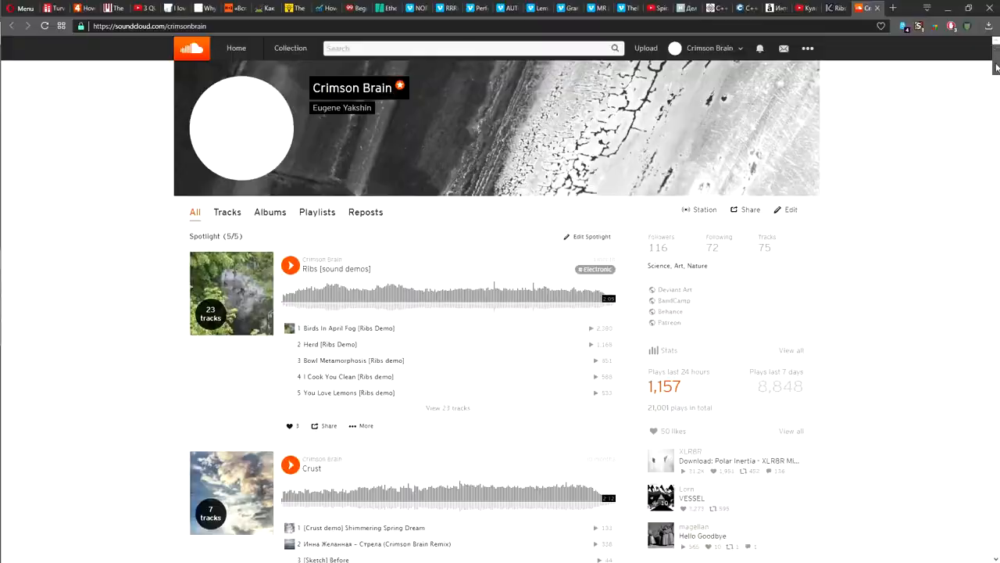
pyautogui.moveTo(997, 68); pyautogui.dragTo(998, 517)
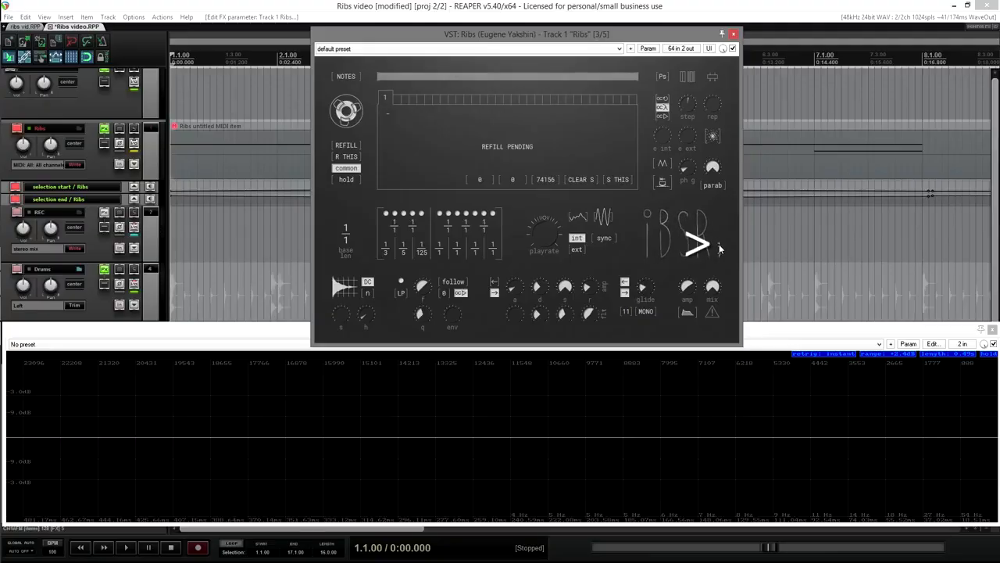
pyautogui.click(720, 249)
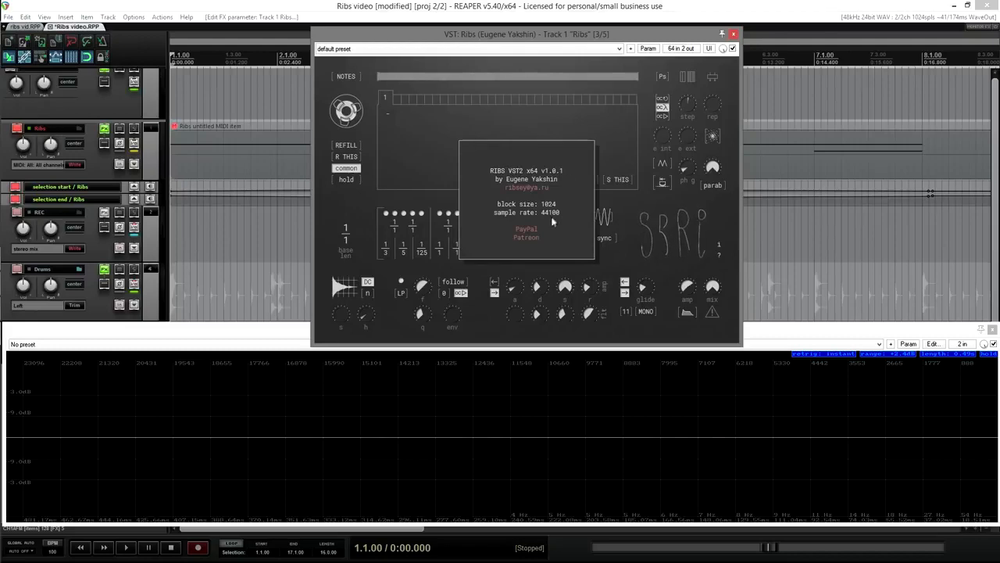
pyautogui.click(527, 231)
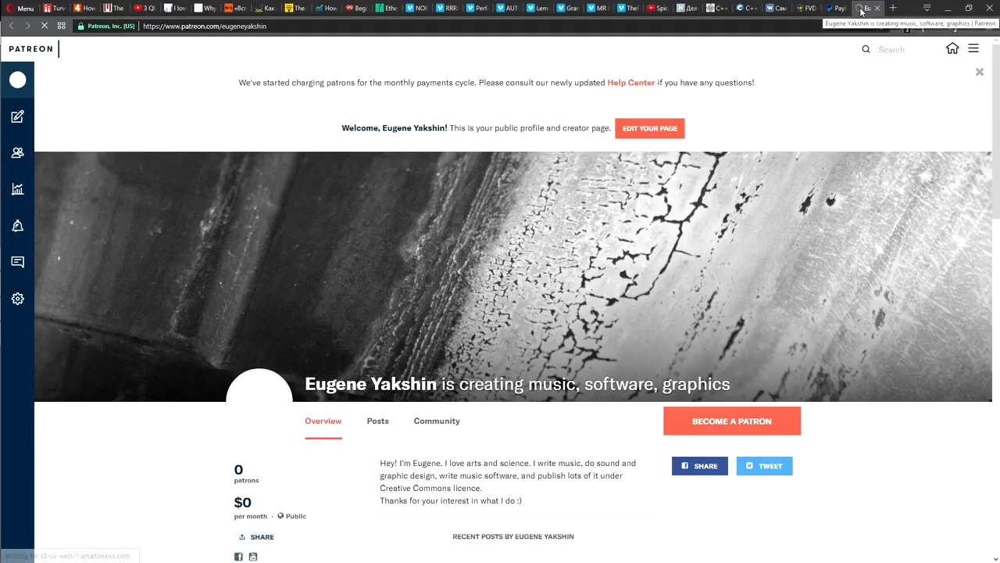